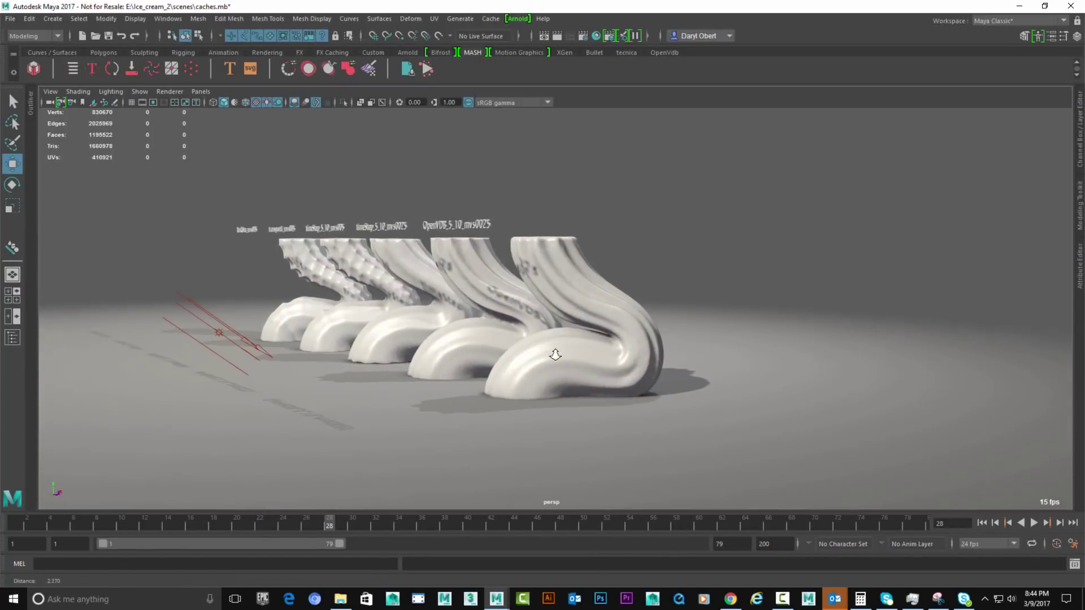
- Compare the surface shapes of the five labelled cached meshes side by side at frame 28
{"action": "left_click_drag", "start_coordinate": [818, 355], "coordinate": [826, 354], "text": "alt"}
{"action": "right_click_drag", "start_coordinate": [826, 353], "coordinate": [847, 354], "text": "alt"}
{"action": "left_click_drag", "start_coordinate": [847, 354], "coordinate": [940, 357], "text": "alt"}
{"action": "right_click_drag", "start_coordinate": [940, 357], "coordinate": [672, 350], "text": "alt"}
{"action": "middle_click_drag", "start_coordinate": [673, 350], "coordinate": [835, 356], "text": "alt"}
{"action": "left_click_drag", "start_coordinate": [835, 356], "coordinate": [838, 356], "text": "alt"}
{"action": "middle_click_drag", "start_coordinate": [790, 357], "coordinate": [846, 356], "text": "alt"}
{"action": "right_click_drag", "start_coordinate": [845, 356], "coordinate": [779, 359], "text": "alt"}
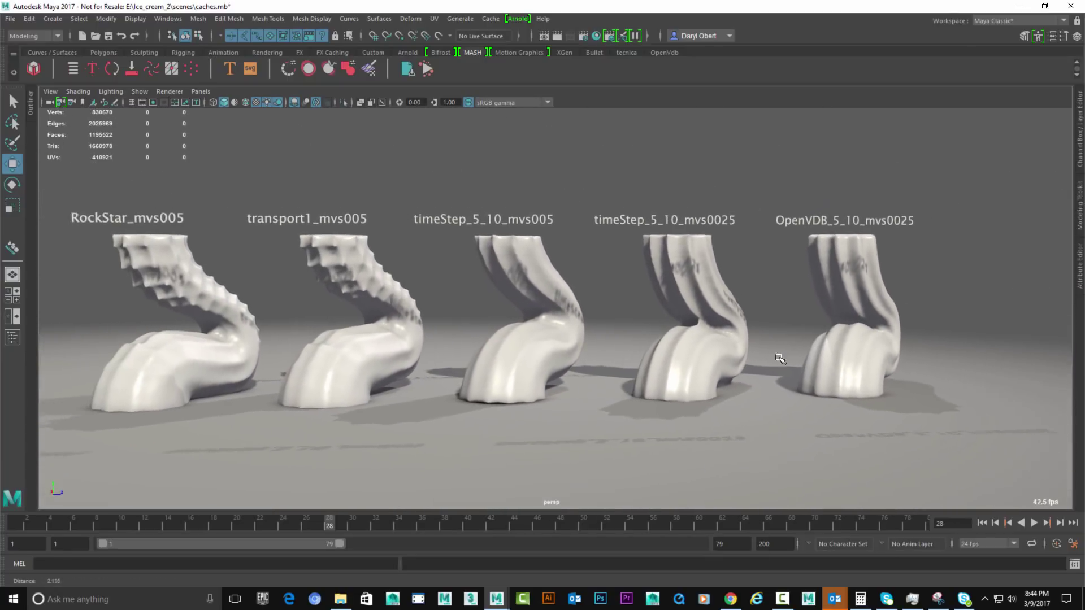
{"action": "left_click_drag", "start_coordinate": [778, 358], "coordinate": [750, 353], "text": "alt"}
{"action": "middle_click_drag", "start_coordinate": [750, 352], "coordinate": [787, 353], "text": "alt"}
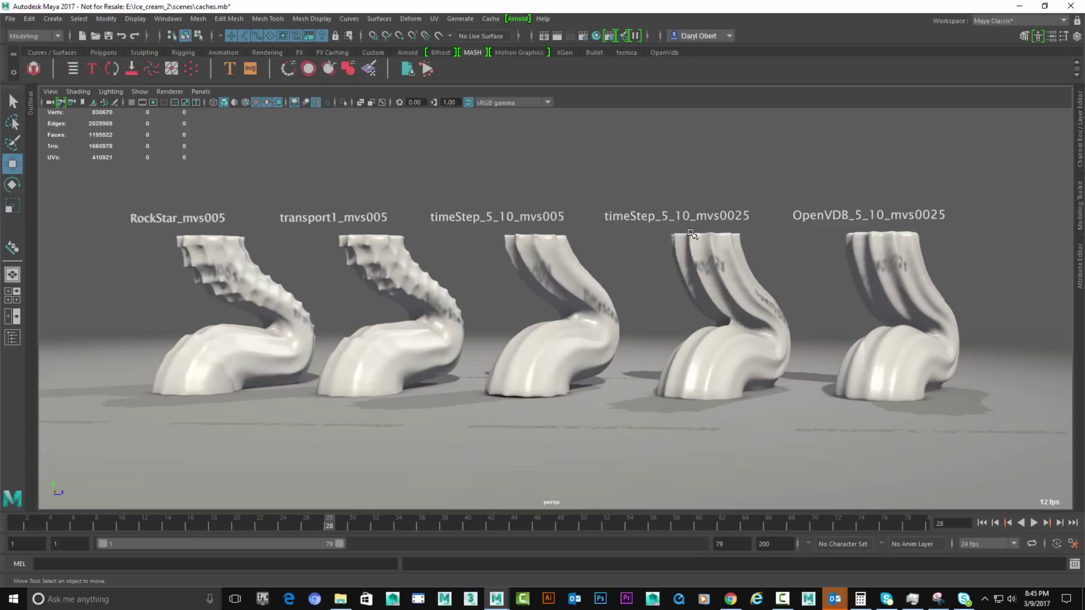
{"action": "left_click_drag", "start_coordinate": [739, 307], "coordinate": [788, 317], "text": "alt"}
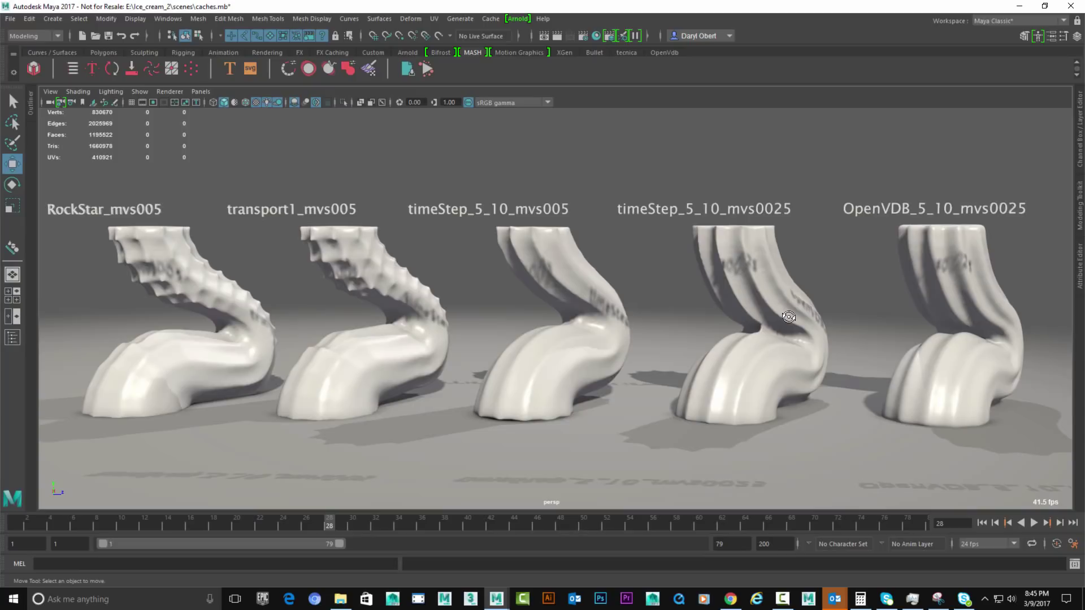
{"action": "right_click_drag", "start_coordinate": [789, 355], "coordinate": [607, 357], "text": "alt"}
{"action": "left_click_drag", "start_coordinate": [607, 357], "coordinate": [611, 355], "text": "alt"}
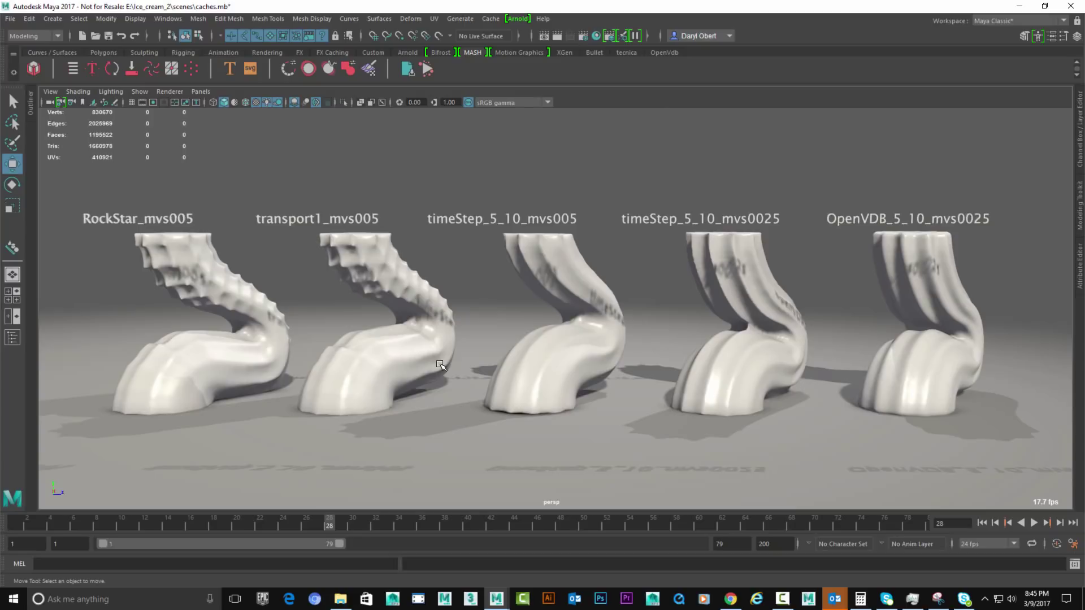
{"action": "left_click_drag", "start_coordinate": [309, 297], "coordinate": [359, 301], "text": "alt"}
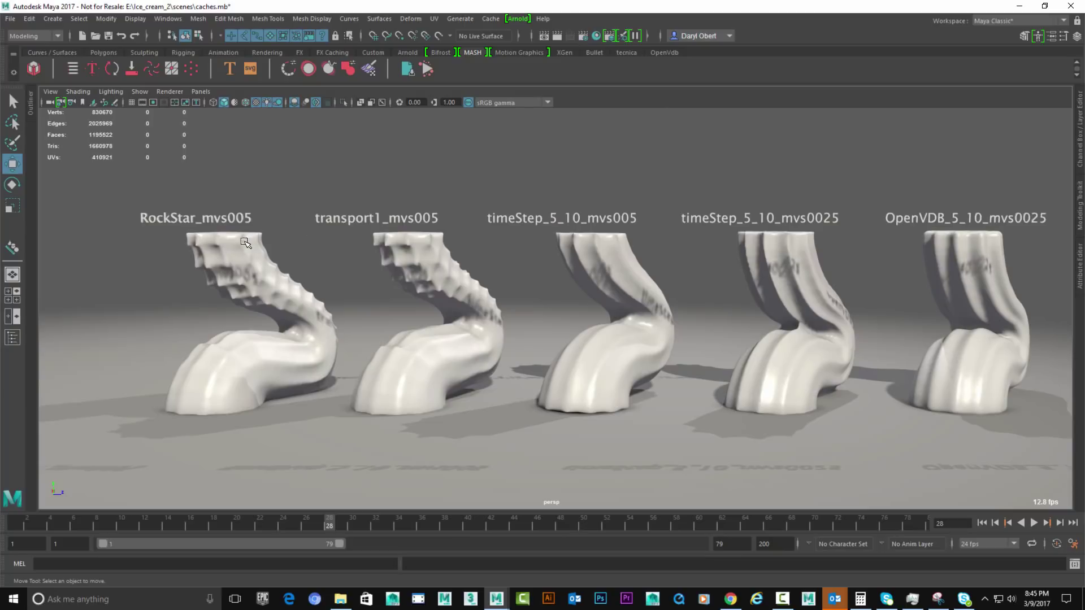
- Review the simulation by scrubbing and playing it from the early frames, and return to frame 28
{"action": "left_click_drag", "start_coordinate": [29, 523], "coordinate": [108, 525]}
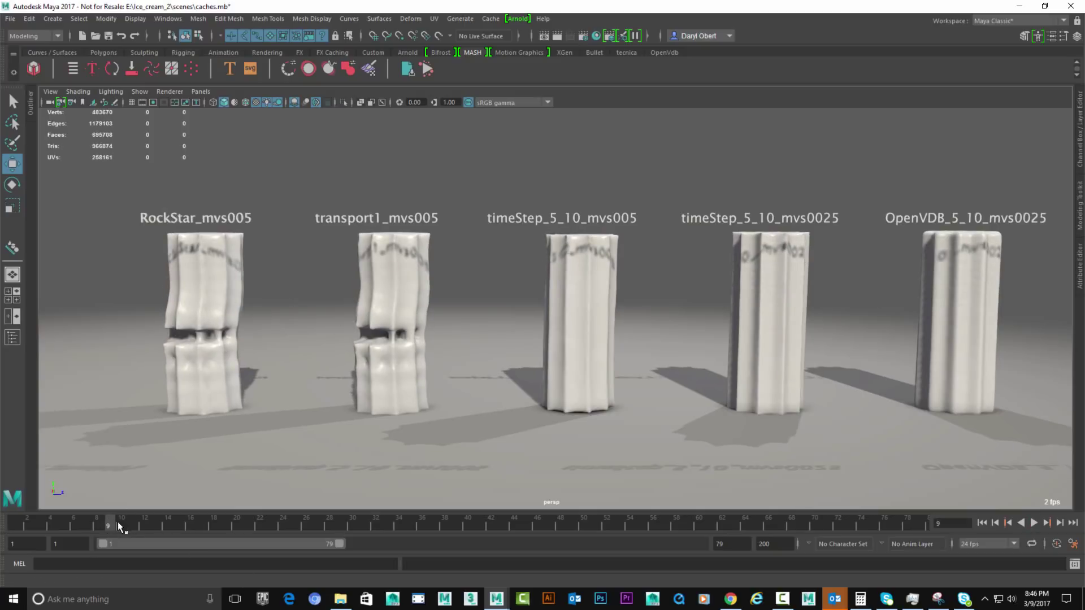
{"action": "left_click_drag", "start_coordinate": [141, 523], "coordinate": [306, 518]}
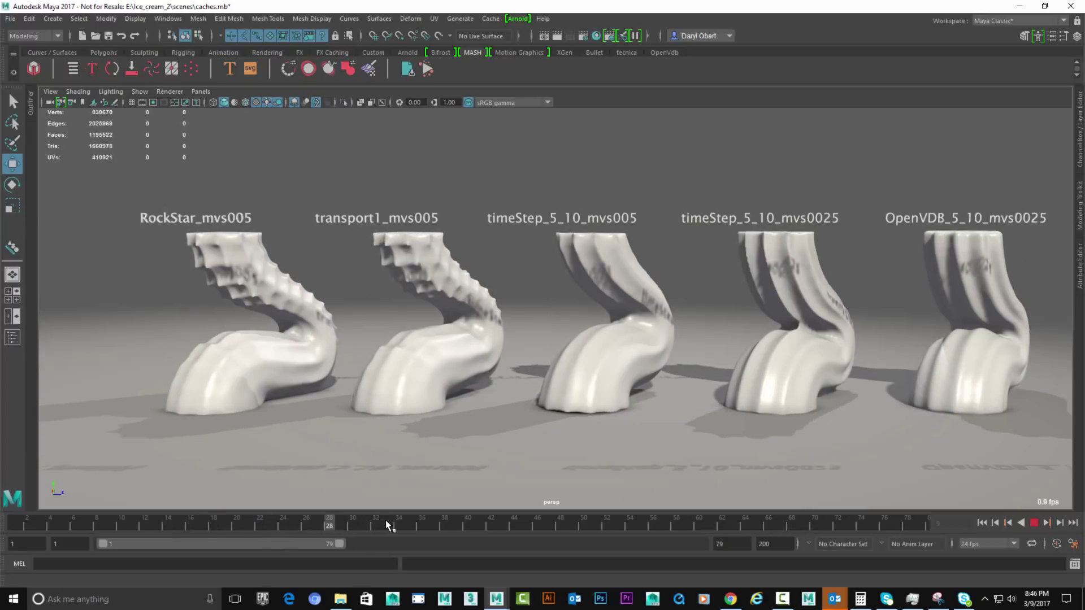
{"action": "key", "text": "Escape"}
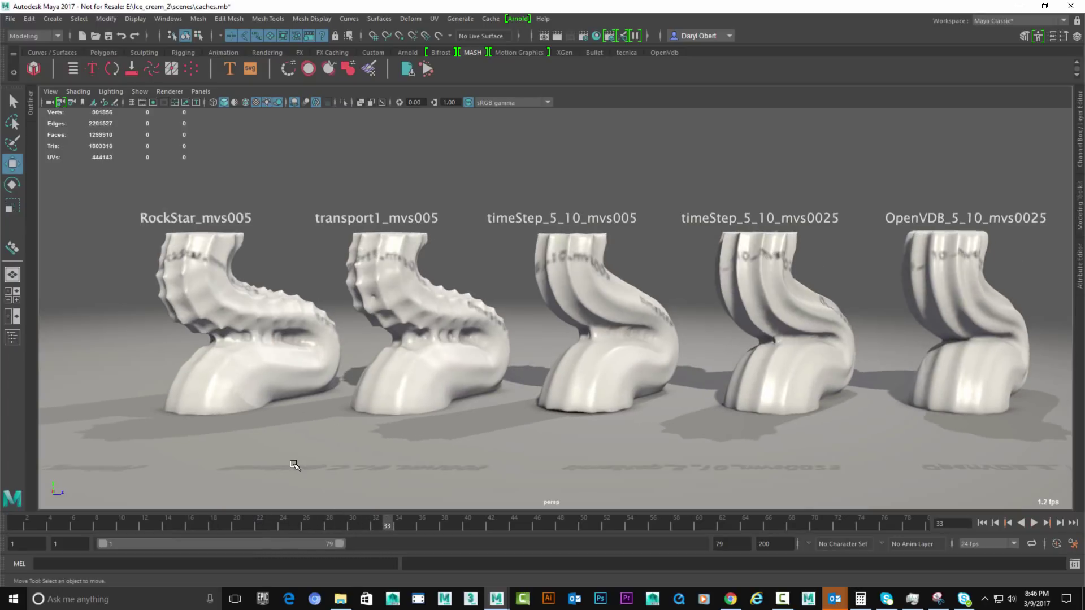
{"action": "double_click", "coordinate": [949, 525]}
{"action": "type", "text": "28"}
{"action": "key", "text": "Return"}
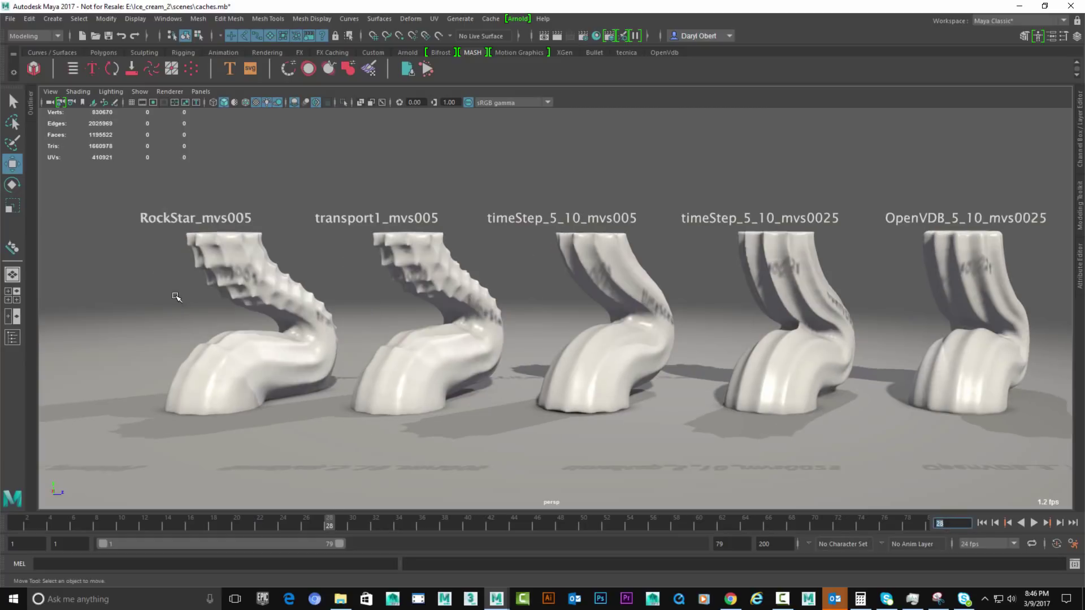
- Examine the RockStar_mvs005 and transport1_mvs005 meshes up close and advance to frame 29
{"action": "right_click_drag", "start_coordinate": [180, 302], "coordinate": [301, 314], "text": "alt"}
{"action": "left_click_drag", "start_coordinate": [301, 315], "coordinate": [308, 317], "text": "alt"}
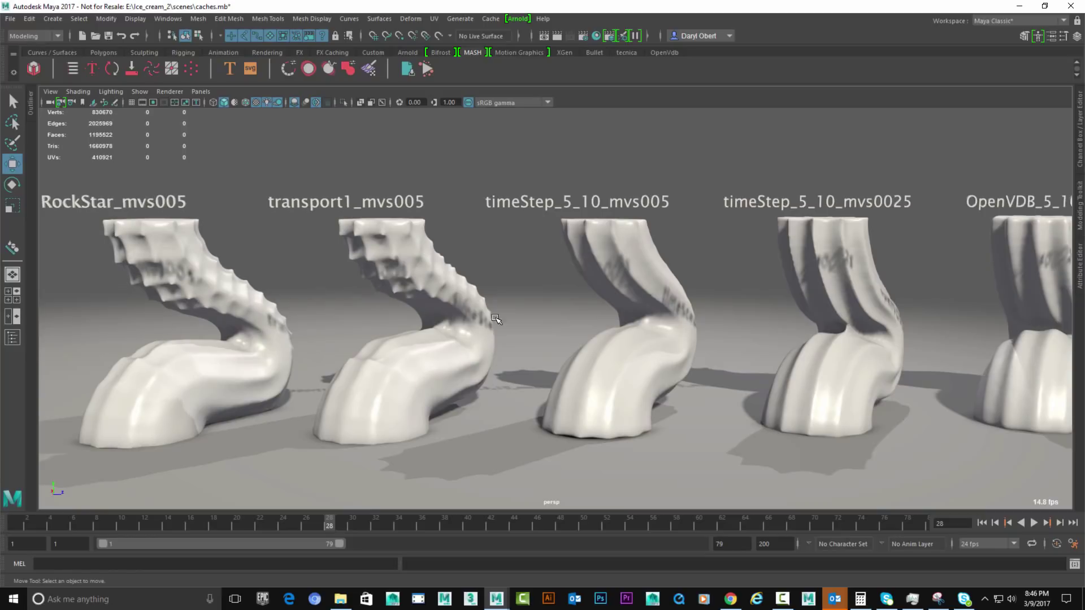
{"action": "mouse_move", "coordinate": [515, 313]}
{"action": "left_mouse_down", "text": "alt"}
{"action": "mouse_move", "coordinate": [504, 317]}
{"action": "mouse_move", "coordinate": [501, 304]}
{"action": "left_mouse_up", "text": "alt"}
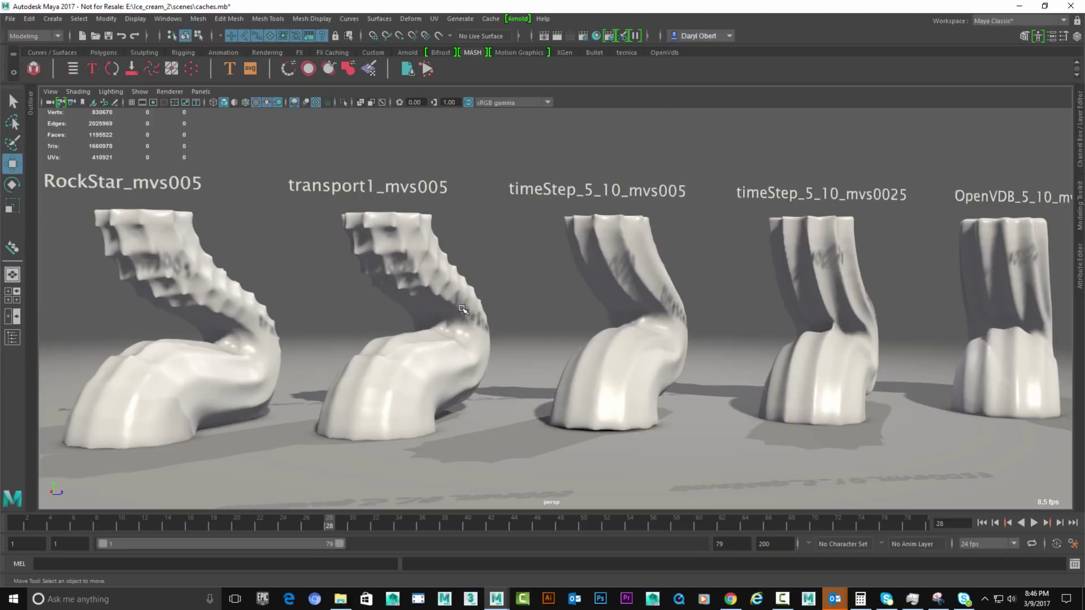
{"action": "left_click_drag", "start_coordinate": [369, 472], "coordinate": [351, 476], "text": "alt"}
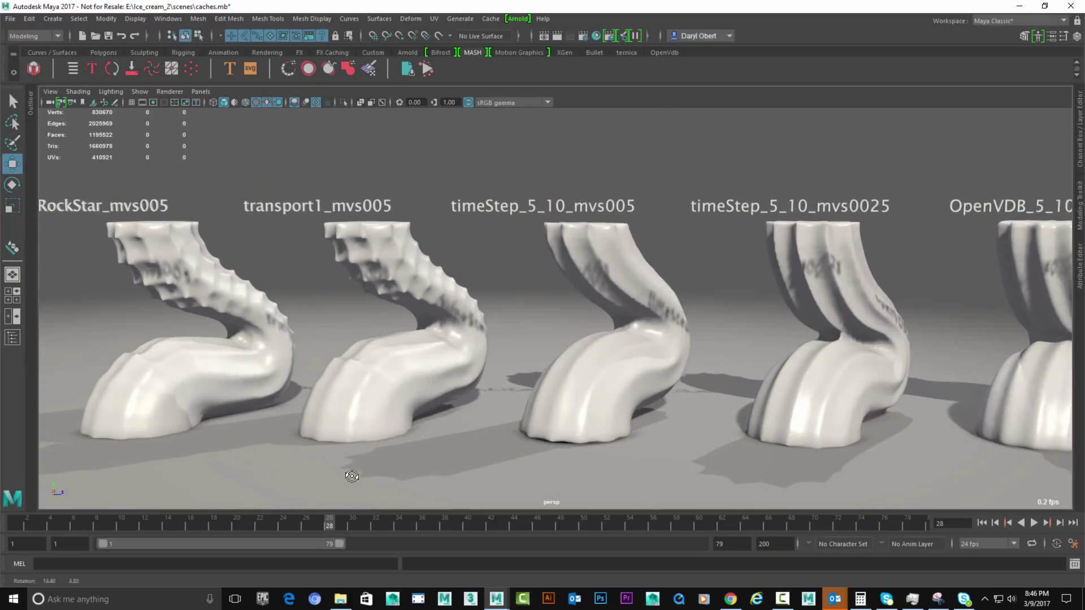
{"action": "left_click", "coordinate": [337, 524]}
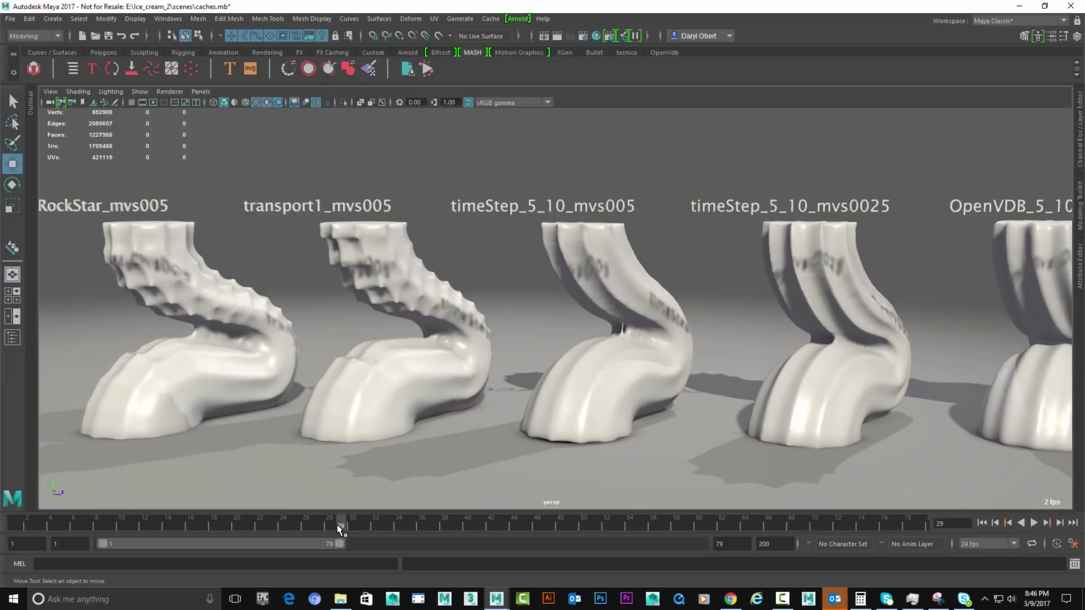
- Compare the surface of the timeStep_5_10_mvs005 mesh with the RockStar and transport1 meshes at frame 29
{"action": "mouse_move", "coordinate": [427, 394]}
{"action": "left_mouse_down", "text": "alt"}
{"action": "mouse_move", "coordinate": [402, 392]}
{"action": "mouse_move", "coordinate": [417, 391]}
{"action": "left_mouse_up", "text": "alt"}
{"action": "middle_click_drag", "start_coordinate": [431, 378], "coordinate": [484, 376], "text": "alt"}
{"action": "left_click_drag", "start_coordinate": [484, 376], "coordinate": [483, 378], "text": "alt"}
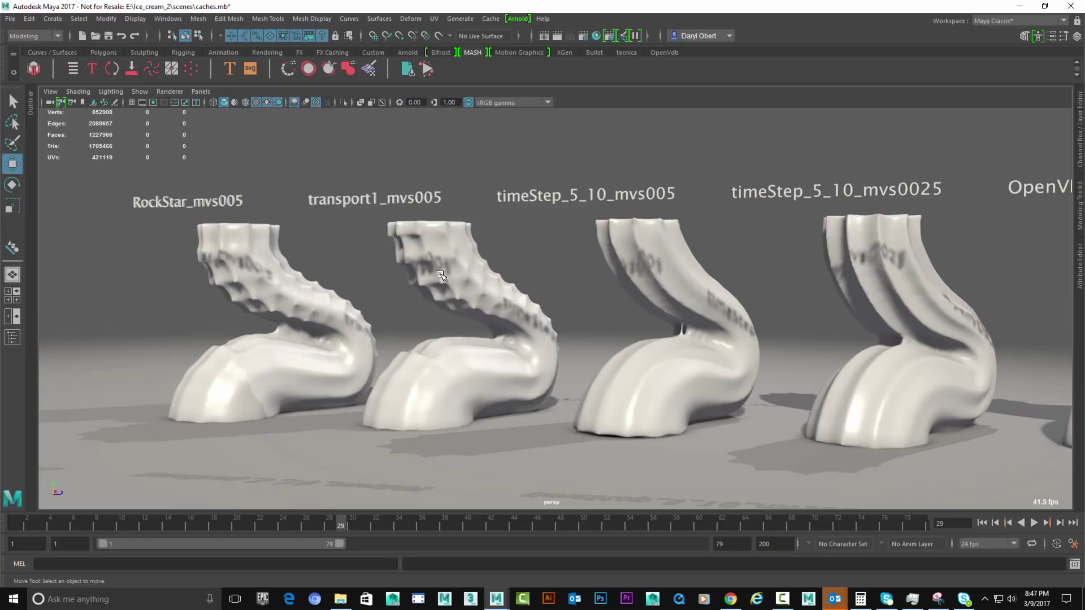
{"action": "left_click_drag", "start_coordinate": [479, 304], "coordinate": [501, 305], "text": "alt"}
{"action": "middle_click_drag", "start_coordinate": [594, 326], "coordinate": [549, 331], "text": "alt"}
{"action": "left_click_drag", "start_coordinate": [548, 330], "coordinate": [552, 330], "text": "alt"}
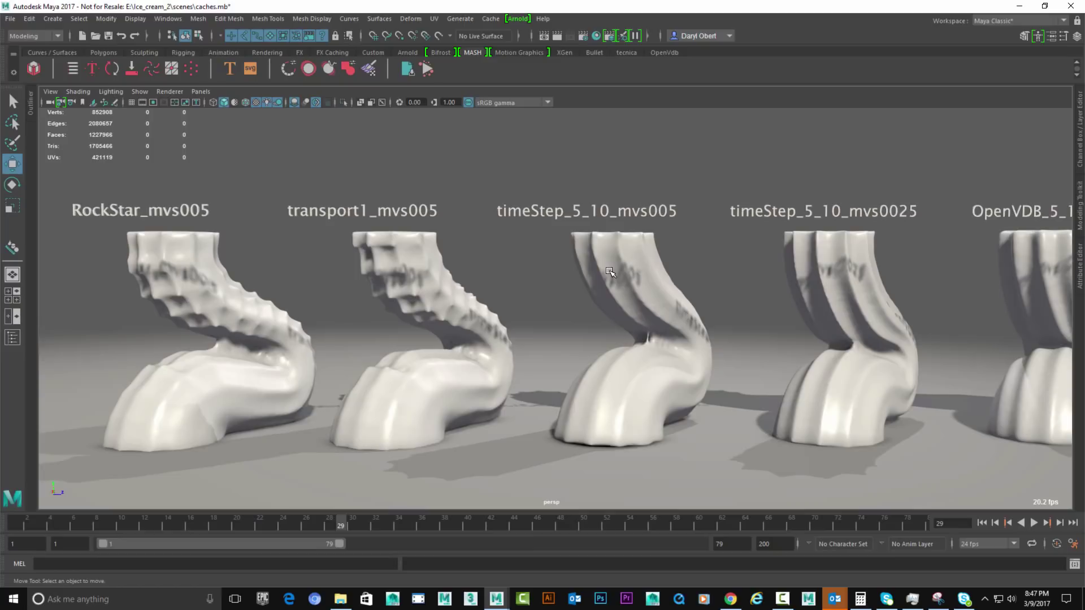
{"action": "left_click_drag", "start_coordinate": [620, 283], "coordinate": [546, 274], "text": "alt"}
{"action": "right_click_drag", "start_coordinate": [624, 278], "coordinate": [634, 277], "text": "alt"}
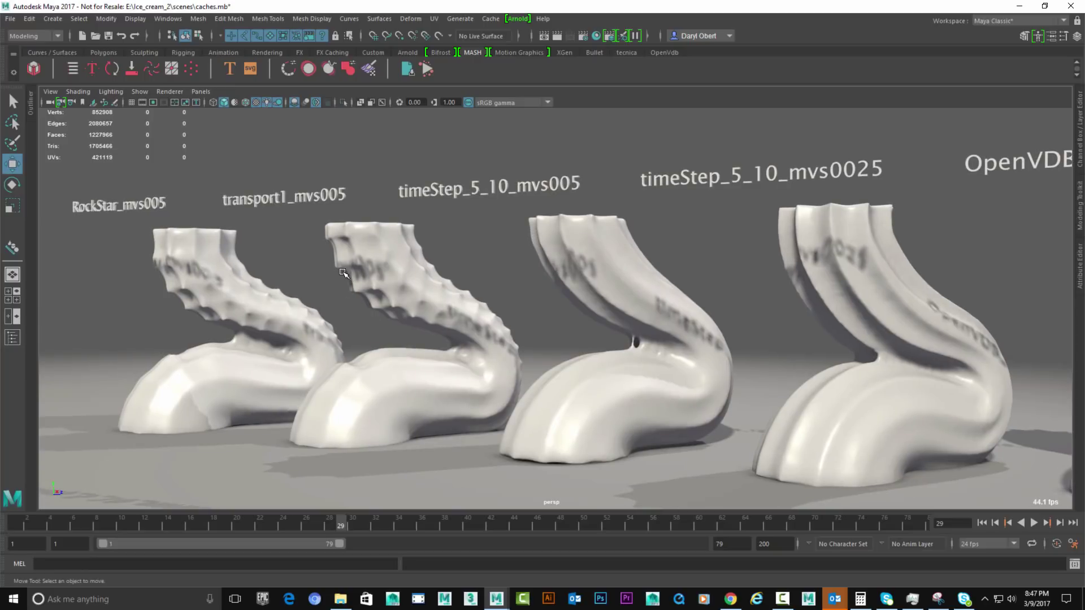
{"action": "left_click_drag", "start_coordinate": [591, 276], "coordinate": [649, 310], "text": "alt"}
{"action": "middle_click_drag", "start_coordinate": [675, 295], "coordinate": [514, 314], "text": "alt"}
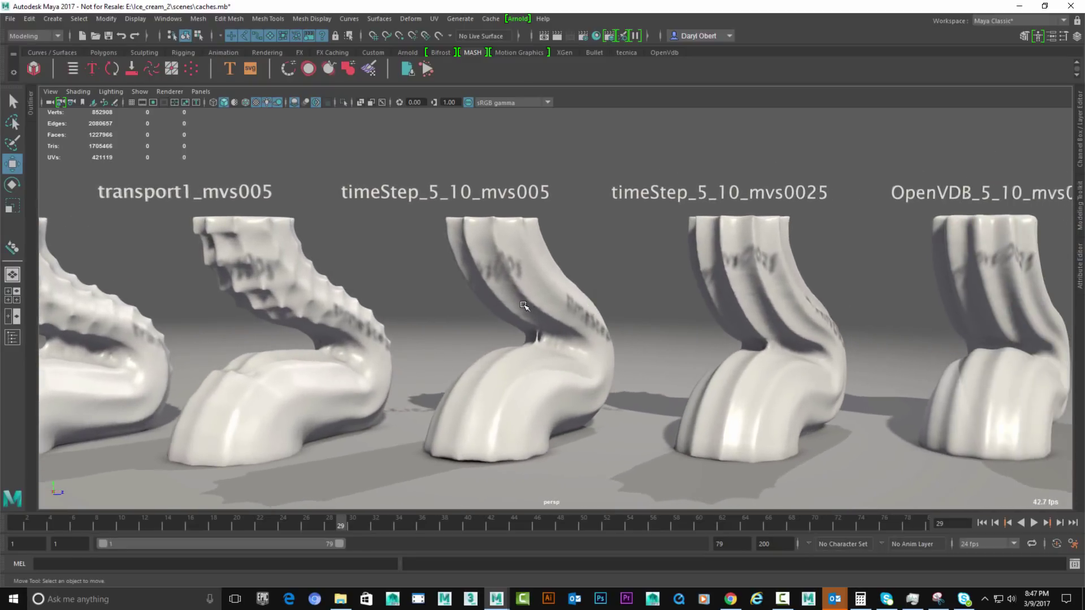
- Check the polygon counts of the timeStep_5_10_mvs005 and timeStep_5_10_mvs0025 meshes, and clear the selection
{"action": "left_click", "coordinate": [791, 318]}
{"action": "left_click", "coordinate": [665, 305]}
{"action": "left_click", "coordinate": [501, 266]}
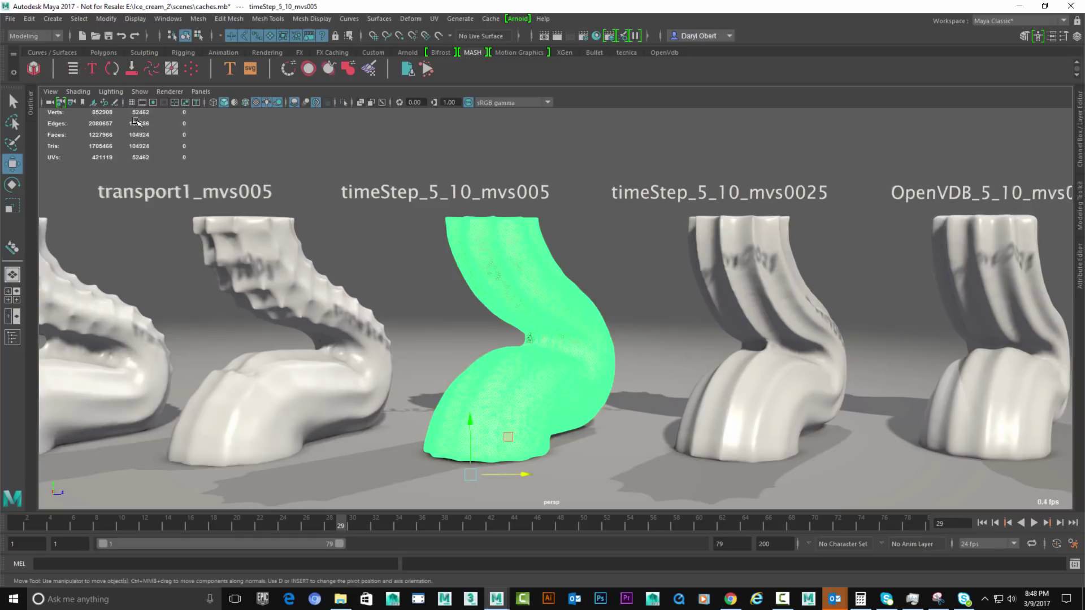
{"action": "left_click", "coordinate": [732, 273]}
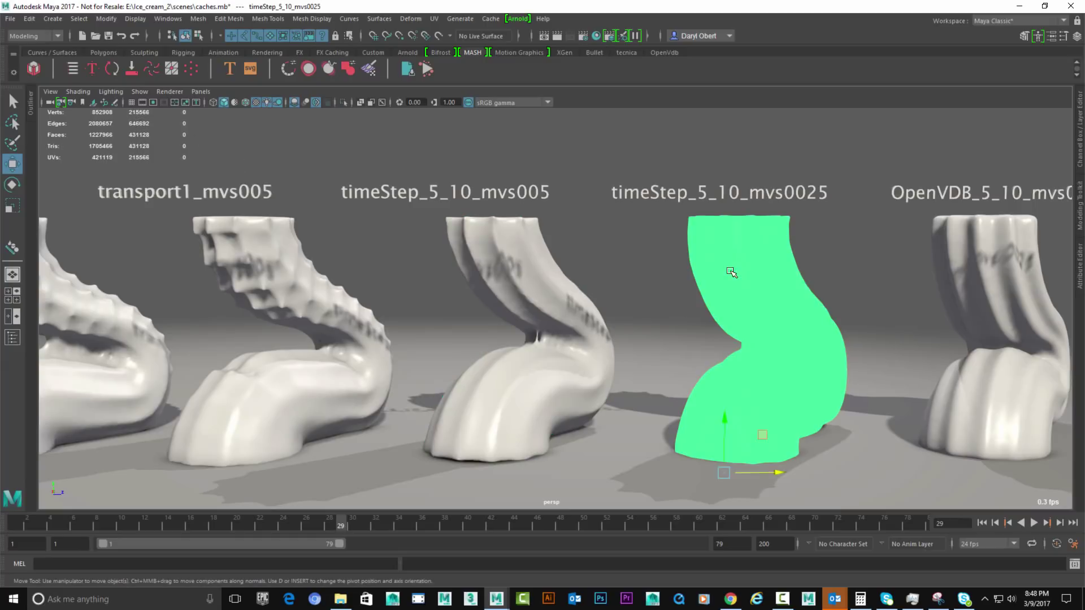
{"action": "left_click", "coordinate": [660, 301]}
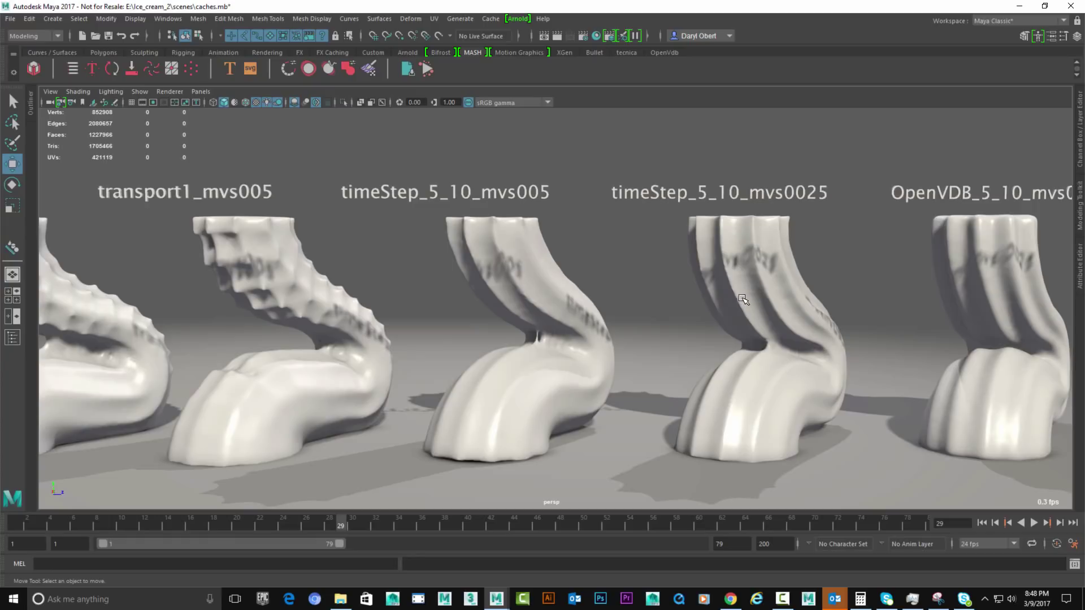
- Compare the timeStep_5_10_mvs0025 mesh with the OpenVDB_5_10_mvs0025 mesh from the front and the side
{"action": "middle_click_drag", "start_coordinate": [773, 306], "coordinate": [554, 315], "text": "alt"}
{"action": "left_click_drag", "start_coordinate": [553, 315], "coordinate": [660, 313], "text": "alt"}
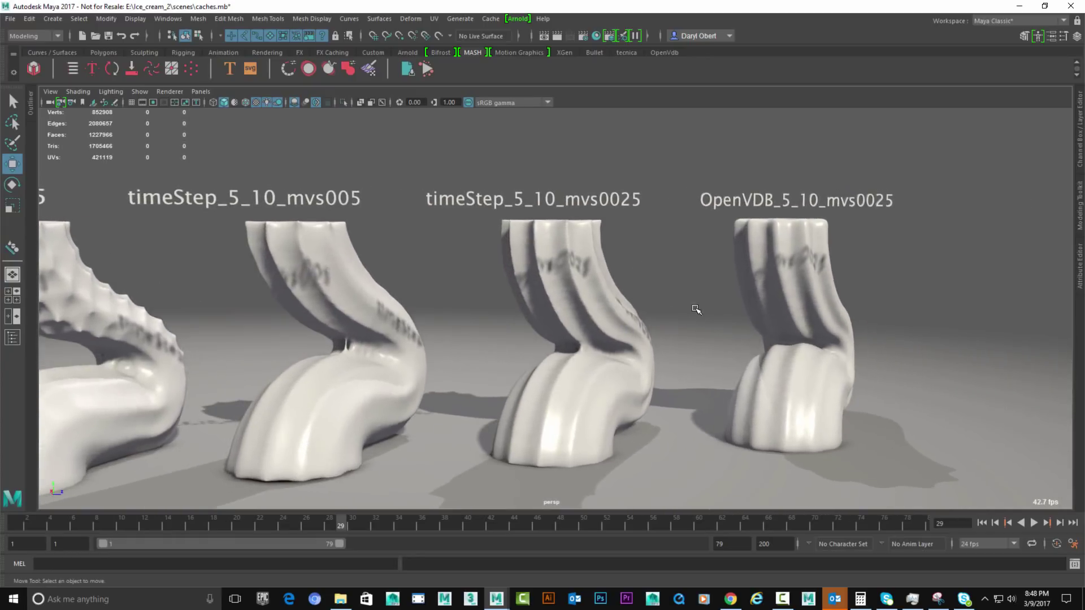
{"action": "middle_click_drag", "start_coordinate": [693, 309], "coordinate": [671, 309], "text": "alt"}
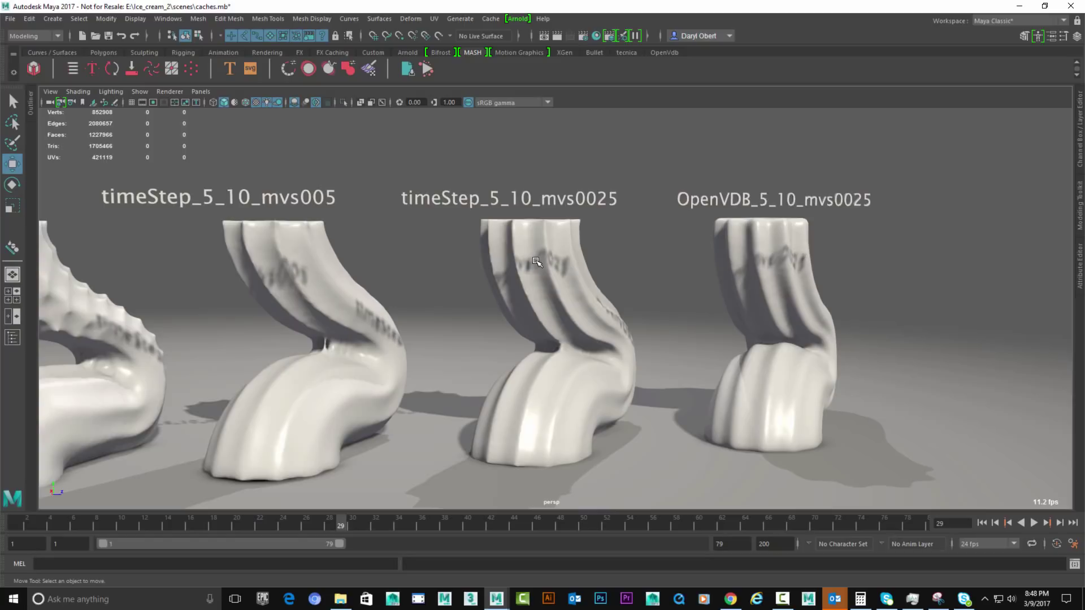
{"action": "left_click_drag", "start_coordinate": [597, 295], "coordinate": [644, 293], "text": "alt"}
{"action": "right_click_drag", "start_coordinate": [644, 293], "coordinate": [668, 300], "text": "alt"}
{"action": "left_click_drag", "start_coordinate": [669, 300], "coordinate": [570, 306], "text": "alt"}
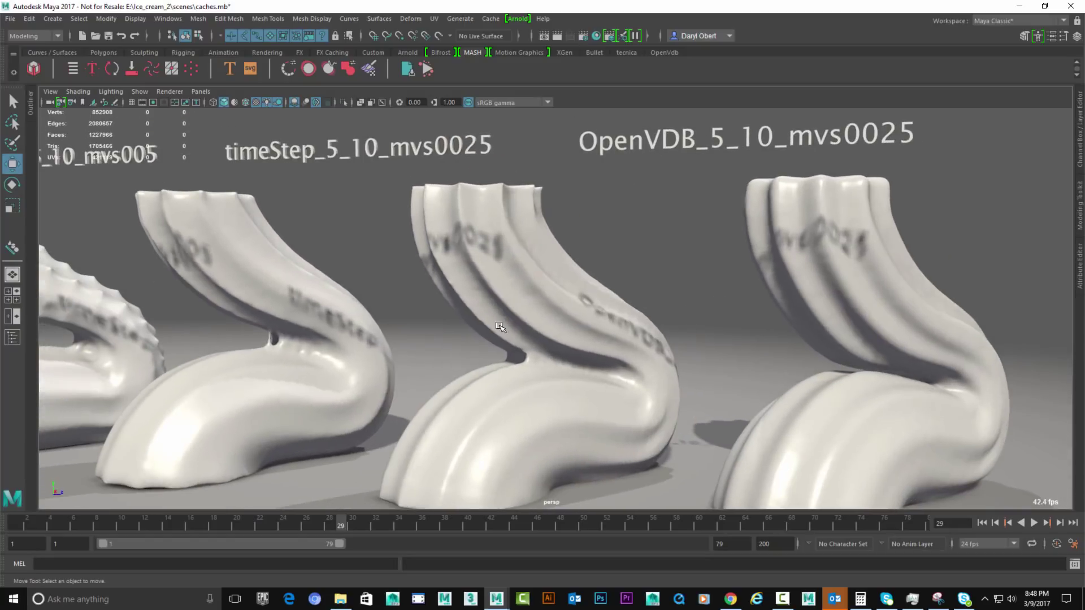
{"action": "middle_click_drag", "start_coordinate": [621, 341], "coordinate": [531, 382], "text": "alt"}
{"action": "scroll", "coordinate": [589, 355], "scroll_direction": "up", "scroll_amount": 2}
{"action": "scroll", "coordinate": [588, 356], "scroll_direction": "down", "scroll_amount": 3}
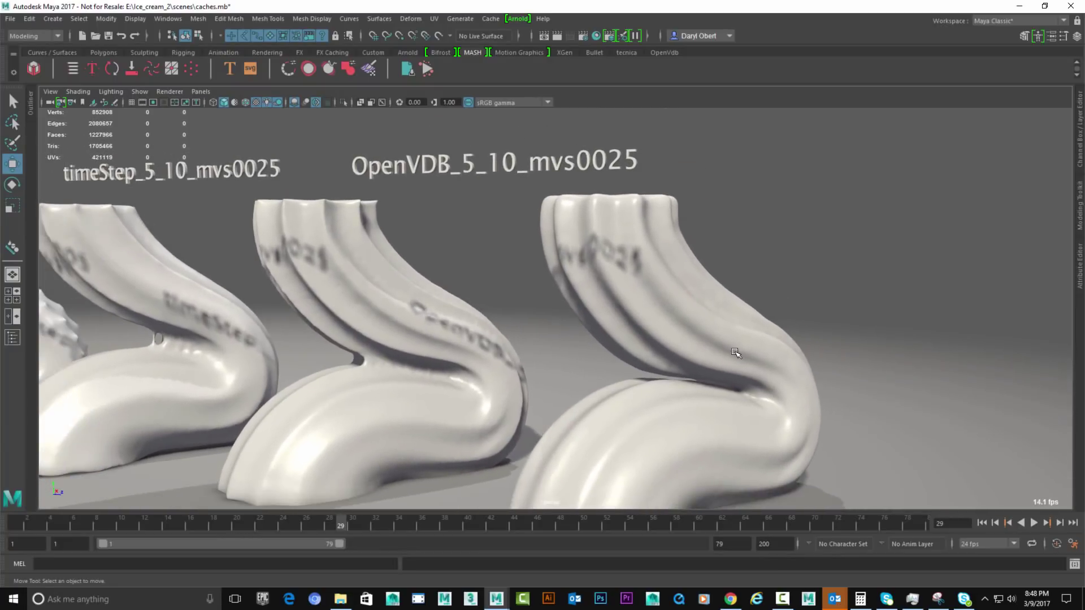
- Inspect the gap between the folds of the OpenVDB_5_10_mvs0025 mesh up close and against the whole row
{"action": "left_click_drag", "start_coordinate": [776, 415], "coordinate": [774, 409], "text": "alt"}
{"action": "middle_click_drag", "start_coordinate": [822, 377], "coordinate": [896, 373], "text": "alt"}
{"action": "mouse_move", "coordinate": [716, 368]}
{"action": "left_mouse_down", "text": "alt"}
{"action": "mouse_move", "coordinate": [704, 381]}
{"action": "mouse_move", "coordinate": [673, 378]}
{"action": "mouse_move", "coordinate": [713, 373]}
{"action": "mouse_move", "coordinate": [697, 363]}
{"action": "mouse_move", "coordinate": [738, 366]}
{"action": "mouse_move", "coordinate": [705, 369]}
{"action": "mouse_move", "coordinate": [734, 363]}
{"action": "mouse_move", "coordinate": [682, 396]}
{"action": "mouse_move", "coordinate": [723, 384]}
{"action": "left_mouse_up", "text": "alt"}
{"action": "scroll", "coordinate": [710, 371], "scroll_direction": "up", "scroll_amount": 1}
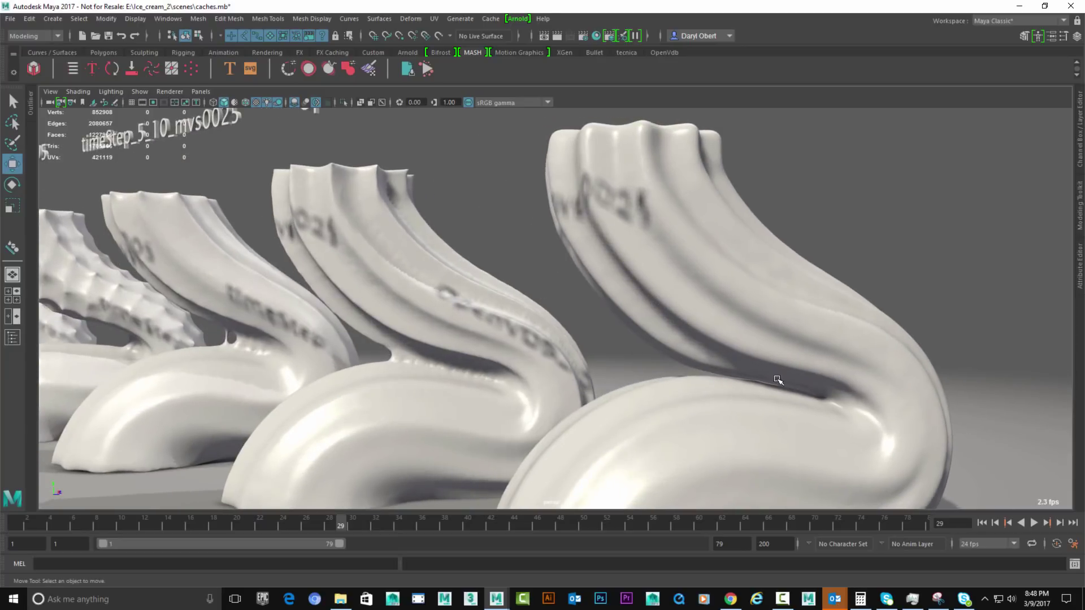
{"action": "right_click_drag", "start_coordinate": [814, 377], "coordinate": [699, 377], "text": "alt"}
{"action": "left_click_drag", "start_coordinate": [699, 377], "coordinate": [649, 377], "text": "alt"}
{"action": "right_click_drag", "start_coordinate": [625, 375], "coordinate": [646, 378], "text": "alt"}
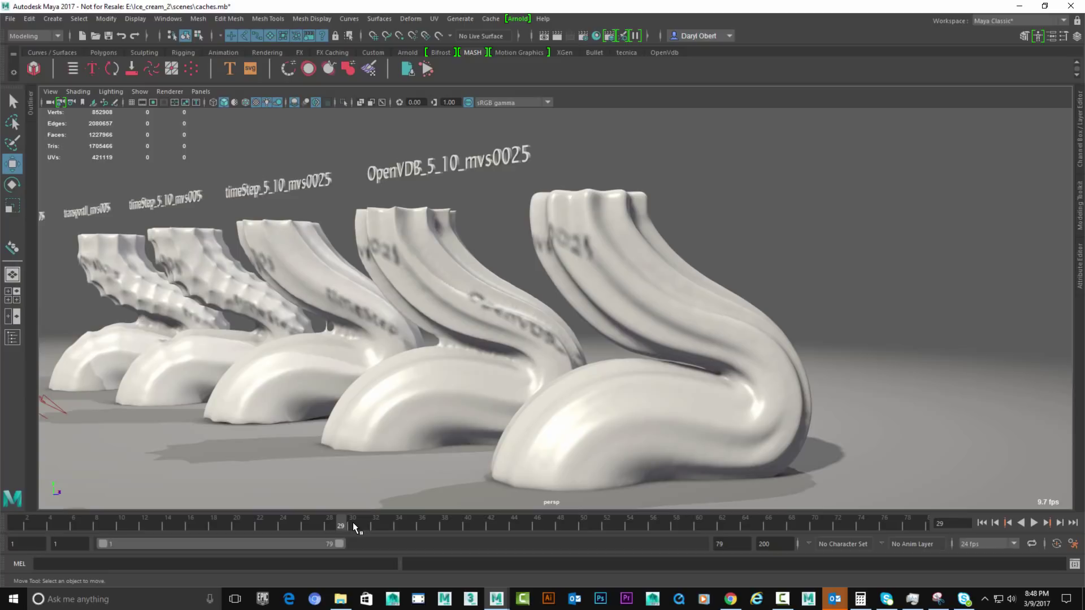
- Advance the animation to frame 34 to follow how the folds come together
{"action": "key", "text": "alt+v"}
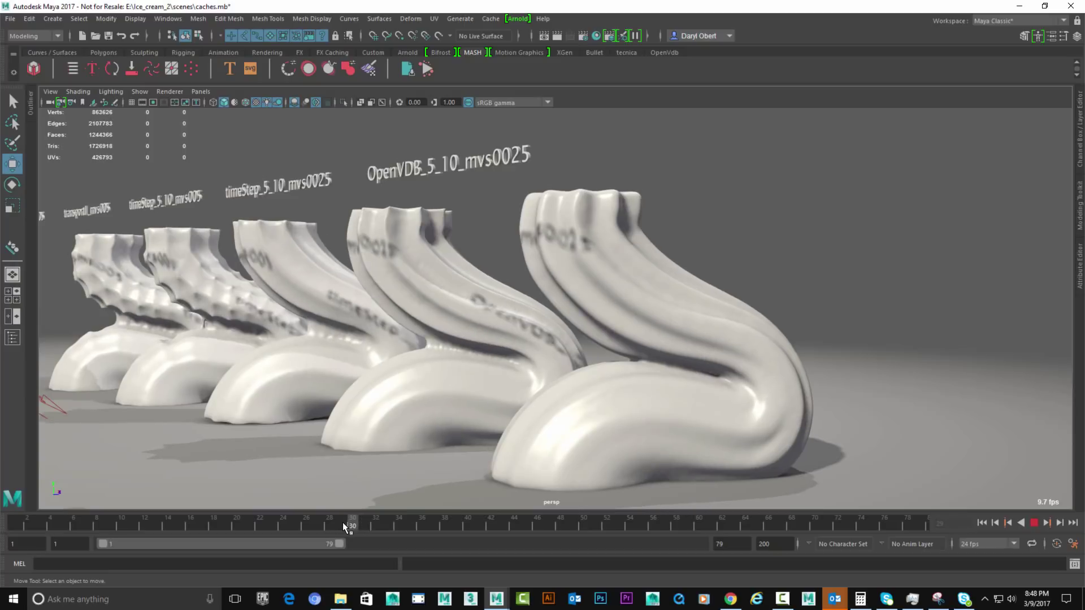
{"action": "left_click_drag", "start_coordinate": [342, 522], "coordinate": [362, 527]}
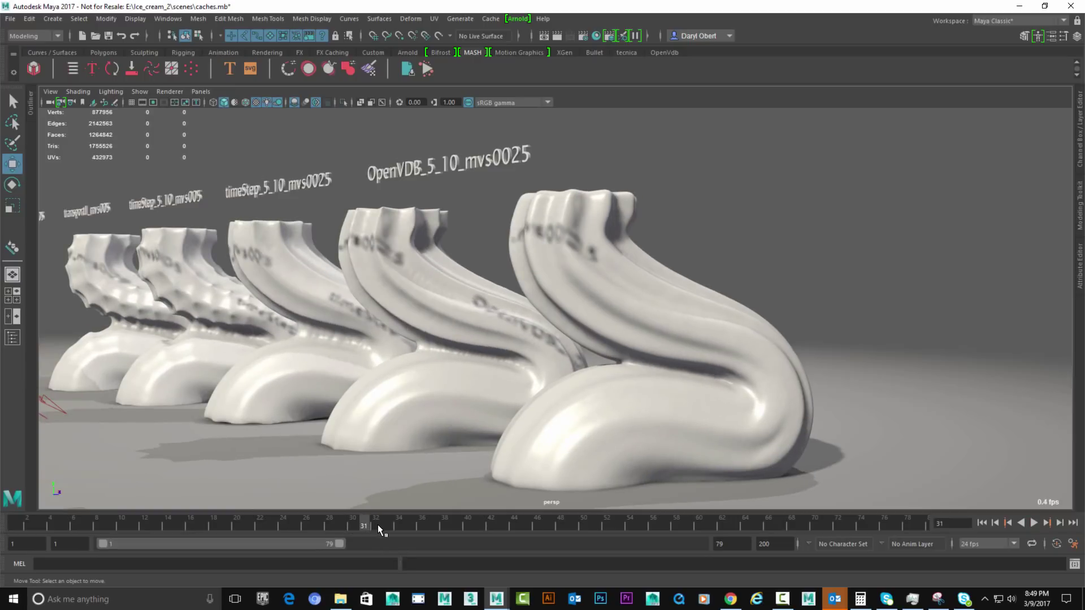
{"action": "left_click_drag", "start_coordinate": [381, 524], "coordinate": [402, 526]}
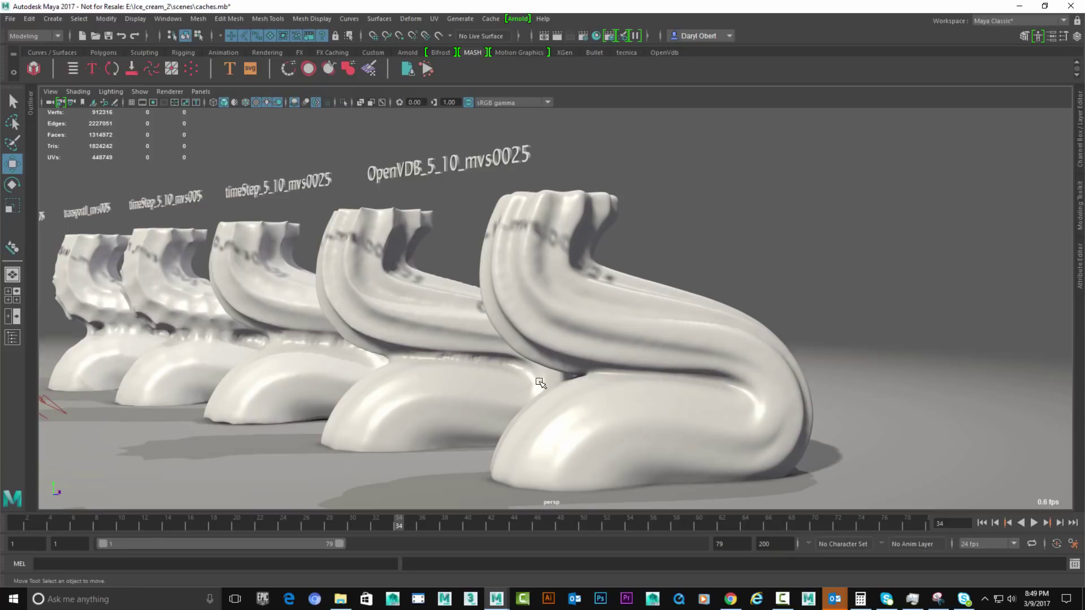
- Examine where the folds of the OpenVDB mesh meet at frame 34, up close and from behind the row
{"action": "right_click_drag", "start_coordinate": [526, 382], "coordinate": [836, 386], "text": "alt"}
{"action": "middle_click_drag", "start_coordinate": [753, 375], "coordinate": [797, 325], "text": "alt"}
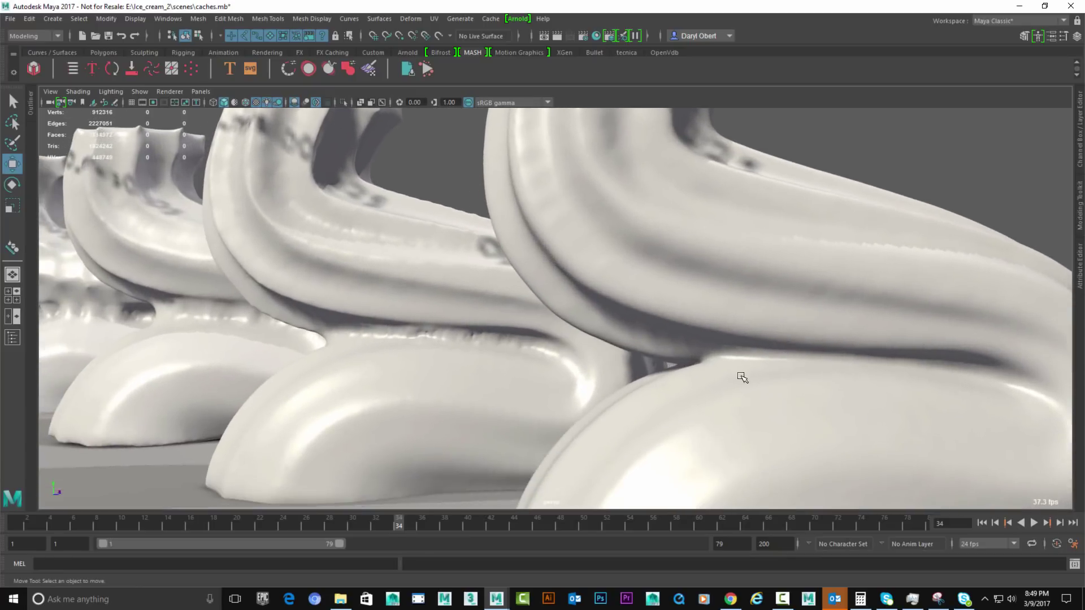
{"action": "right_click_drag", "start_coordinate": [744, 378], "coordinate": [783, 390], "text": "alt"}
{"action": "left_click_drag", "start_coordinate": [783, 390], "coordinate": [819, 392], "text": "alt"}
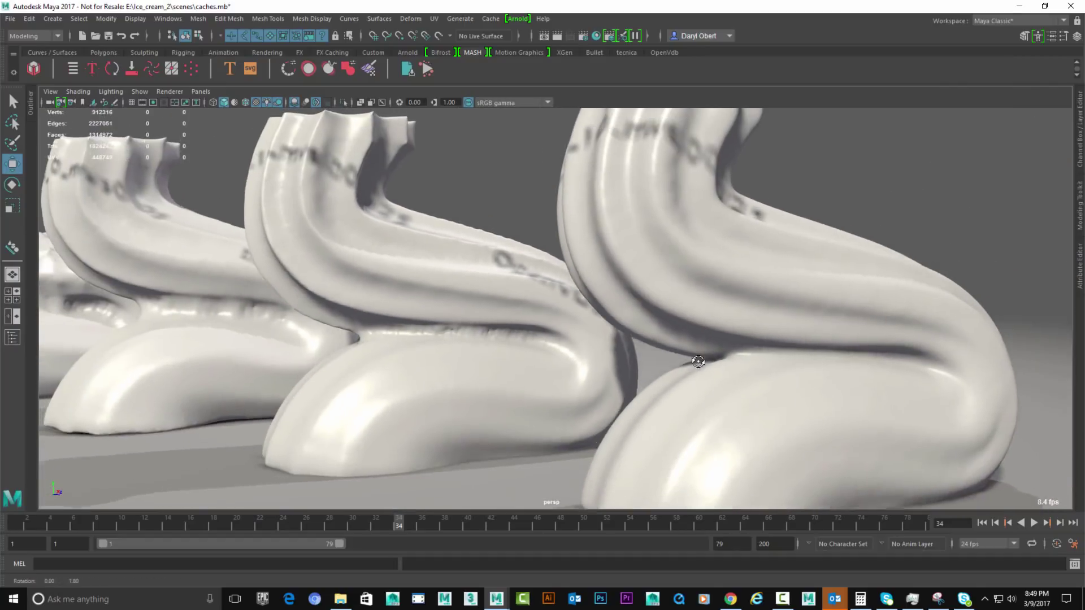
{"action": "scroll", "coordinate": [695, 359], "scroll_direction": "up", "scroll_amount": 3}
{"action": "left_click_drag", "start_coordinate": [678, 358], "coordinate": [526, 362], "text": "alt"}
{"action": "right_click_drag", "start_coordinate": [494, 359], "coordinate": [449, 358], "text": "alt"}
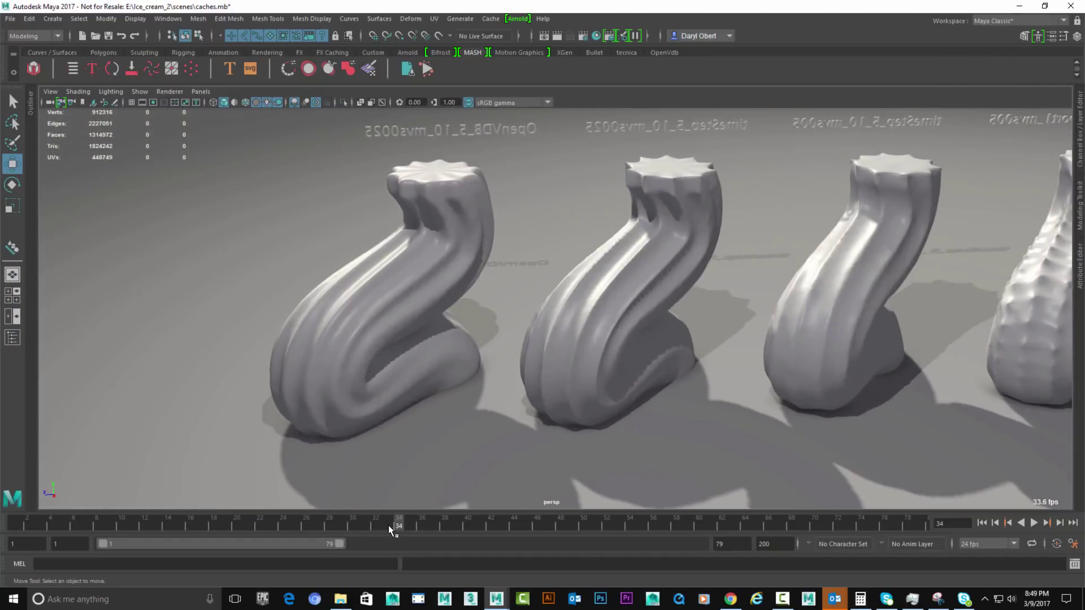
- Run the animation forward to frame 60 and inspect the folded meshes from behind and above
{"action": "left_click_drag", "start_coordinate": [490, 523], "coordinate": [519, 520]}
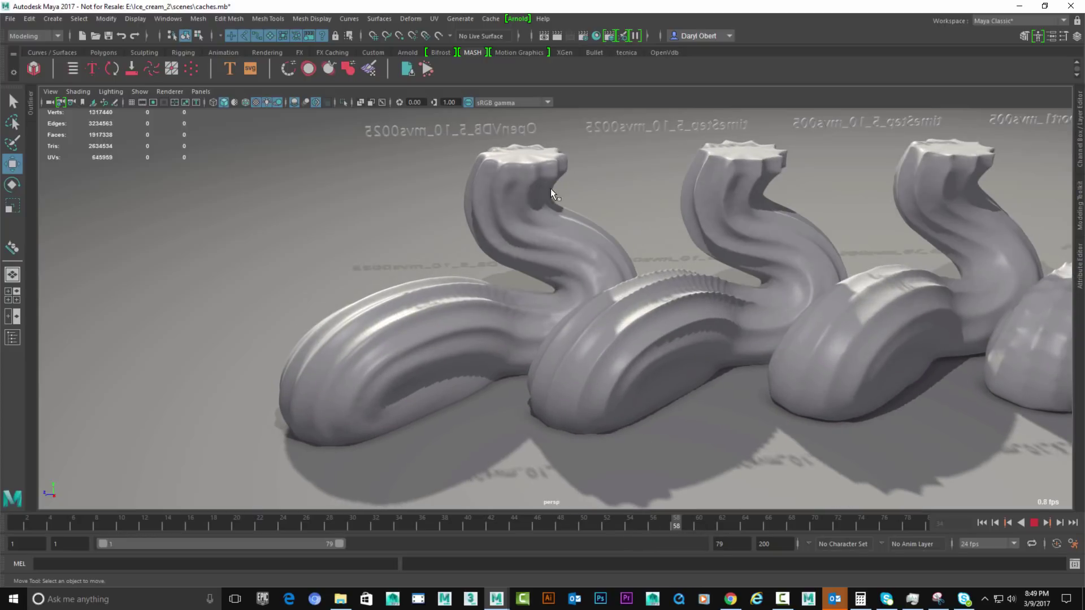
{"action": "key", "text": "Escape"}
{"action": "left_click_drag", "start_coordinate": [567, 225], "coordinate": [481, 264], "text": "alt"}
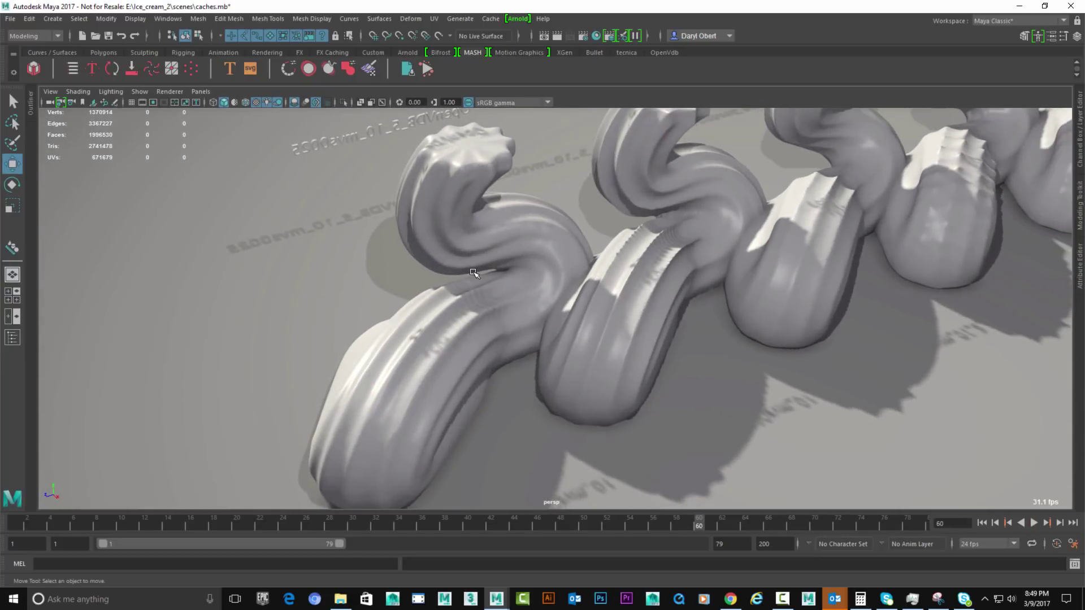
{"action": "left_click_drag", "start_coordinate": [603, 218], "coordinate": [727, 235], "text": "alt"}
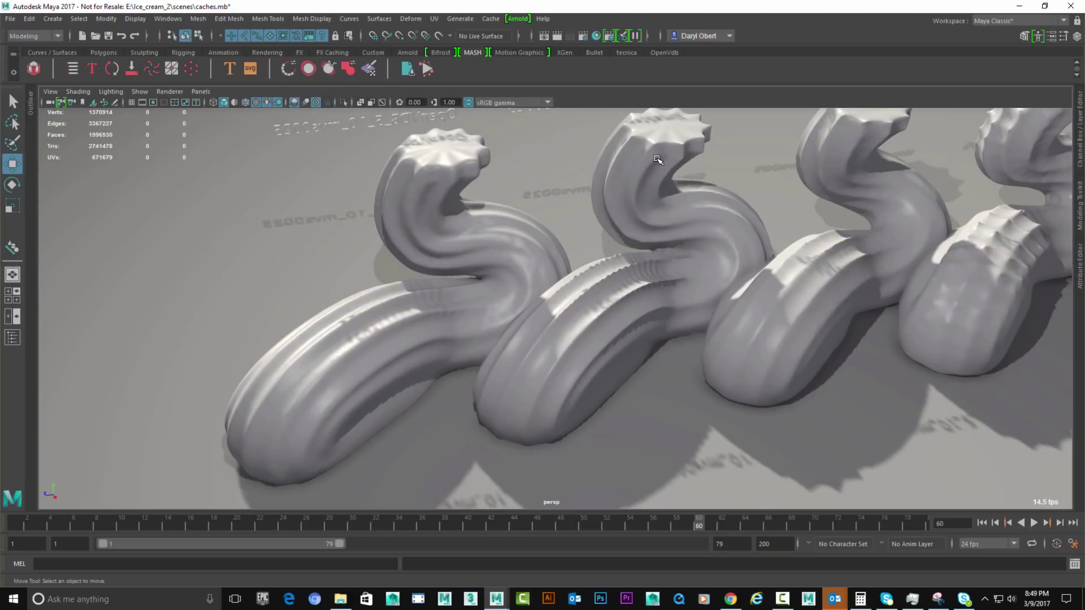
- Examine the jagged ridges on the timeStep_5_10_mvs0025 mesh against the OpenVDB mesh from behind at frame 60
{"action": "left_click_drag", "start_coordinate": [502, 235], "coordinate": [493, 276], "text": "alt"}
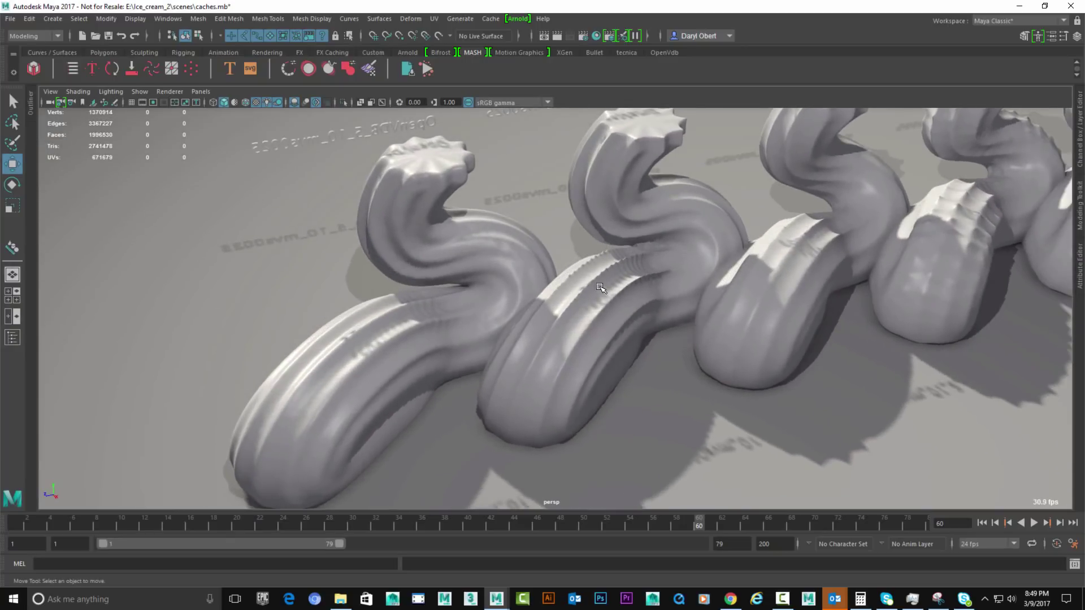
{"action": "left_click_drag", "start_coordinate": [589, 277], "coordinate": [594, 265], "text": "alt"}
{"action": "right_click_drag", "start_coordinate": [593, 266], "coordinate": [601, 274], "text": "alt"}
{"action": "left_click_drag", "start_coordinate": [601, 274], "coordinate": [574, 257], "text": "alt"}
{"action": "right_click_drag", "start_coordinate": [574, 256], "coordinate": [669, 263], "text": "alt"}
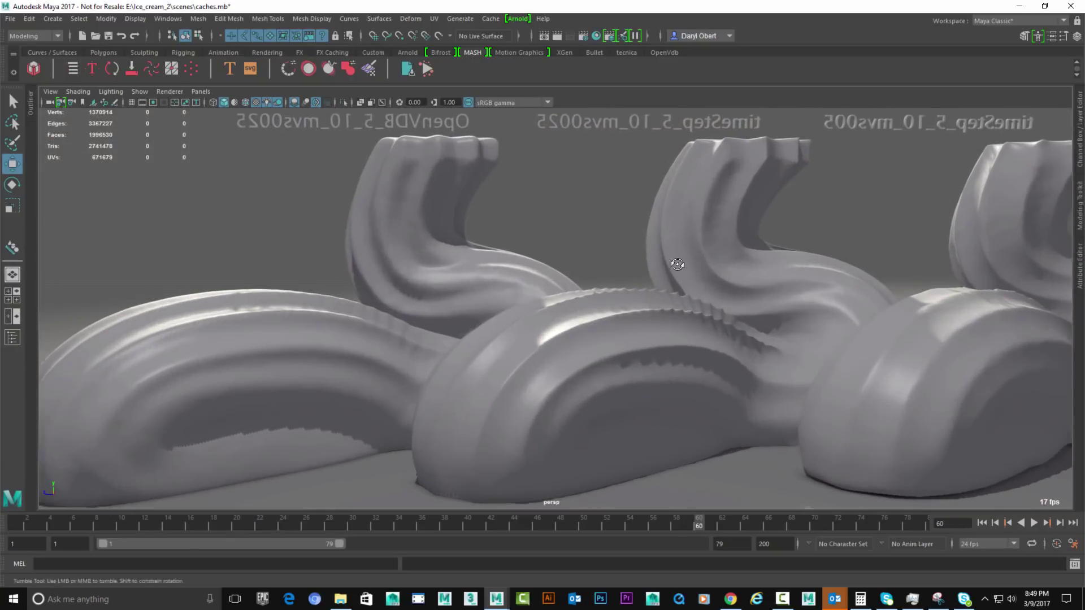
{"action": "left_click_drag", "start_coordinate": [669, 264], "coordinate": [687, 270], "text": "alt"}
{"action": "right_click_drag", "start_coordinate": [686, 270], "coordinate": [742, 295], "text": "alt"}
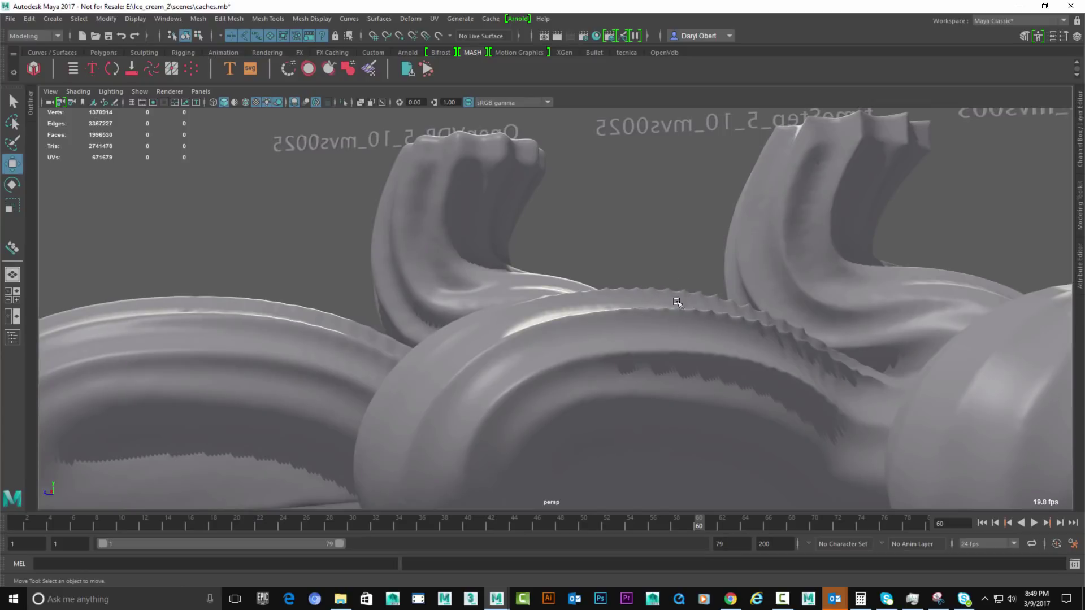
{"action": "left_click_drag", "start_coordinate": [674, 316], "coordinate": [785, 333], "text": "alt"}
{"action": "right_click_drag", "start_coordinate": [785, 333], "coordinate": [572, 243], "text": "alt"}
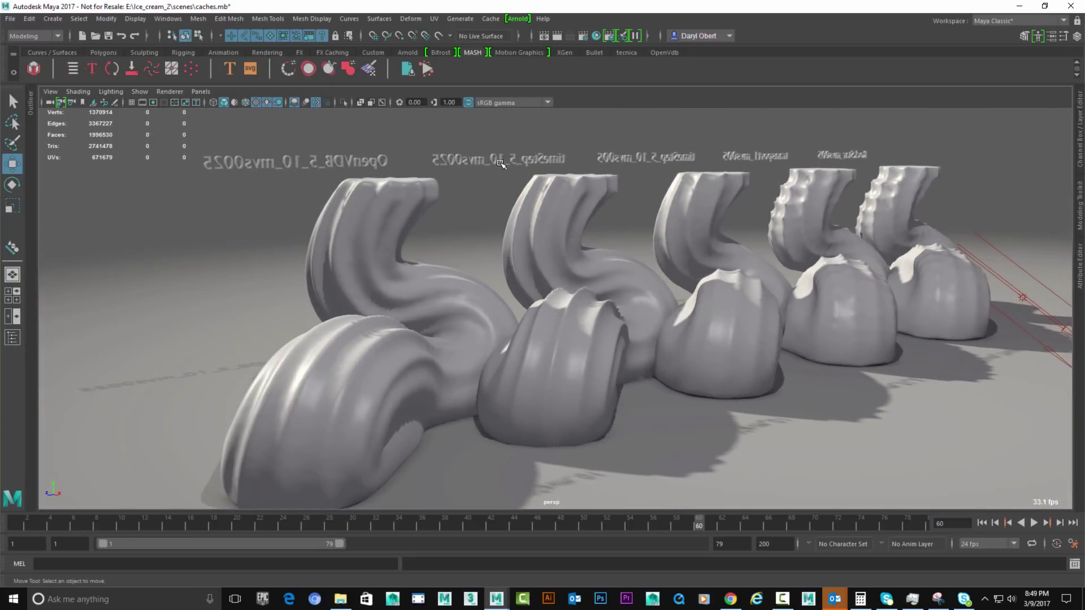
- Inspect the front of the timeStep and OpenVDB meshes up close and compare them with the full row of five
{"action": "left_click_drag", "start_coordinate": [501, 165], "coordinate": [587, 236], "text": "alt"}
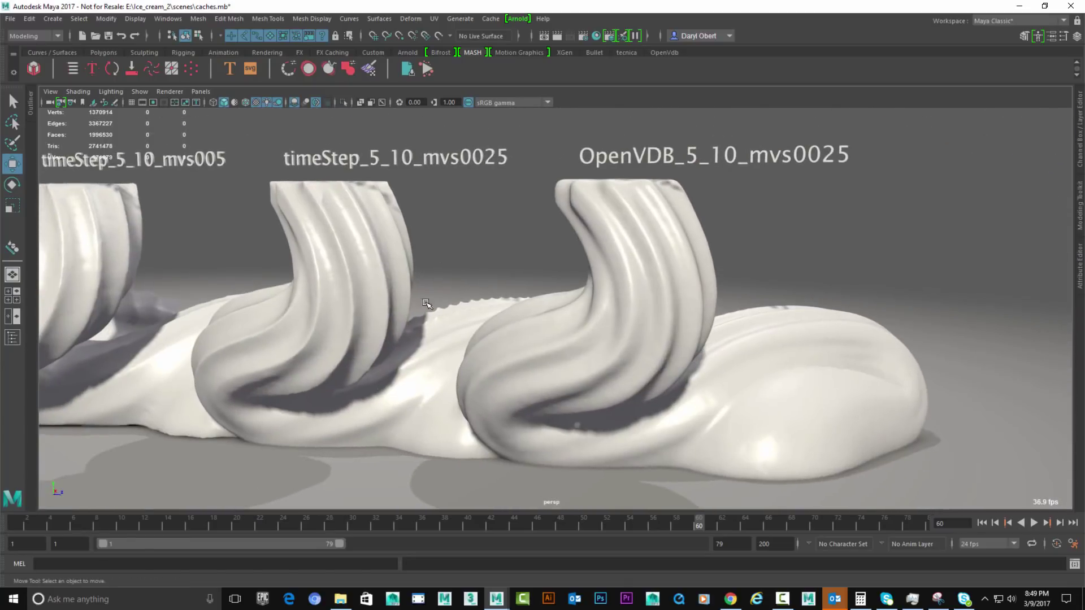
{"action": "left_click_drag", "start_coordinate": [558, 314], "coordinate": [666, 320], "text": "alt"}
{"action": "right_click_drag", "start_coordinate": [667, 320], "coordinate": [576, 309], "text": "alt"}
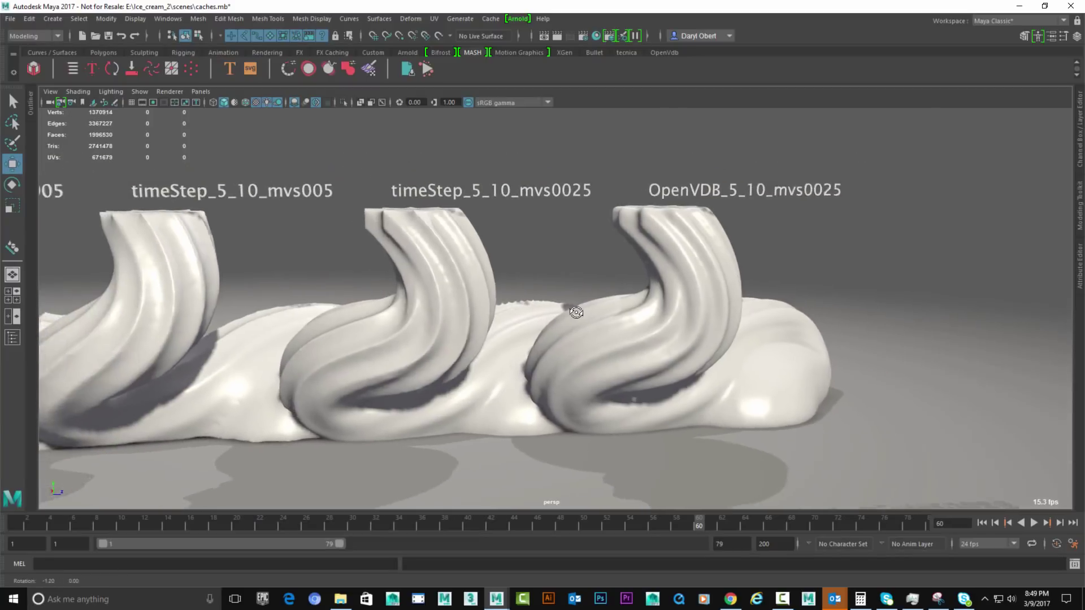
{"action": "left_click_drag", "start_coordinate": [576, 310], "coordinate": [719, 329], "text": "alt"}
{"action": "middle_click_drag", "start_coordinate": [719, 330], "coordinate": [791, 332], "text": "alt"}
{"action": "right_click_drag", "start_coordinate": [791, 332], "coordinate": [646, 335], "text": "alt"}
{"action": "left_click_drag", "start_coordinate": [646, 336], "coordinate": [616, 341], "text": "alt"}
{"action": "middle_click_drag", "start_coordinate": [626, 322], "coordinate": [731, 339], "text": "alt"}
{"action": "left_click_drag", "start_coordinate": [731, 339], "coordinate": [701, 340], "text": "alt"}
{"action": "middle_click_drag", "start_coordinate": [701, 340], "coordinate": [610, 337], "text": "alt"}
{"action": "right_click_drag", "start_coordinate": [610, 337], "coordinate": [590, 339], "text": "alt"}
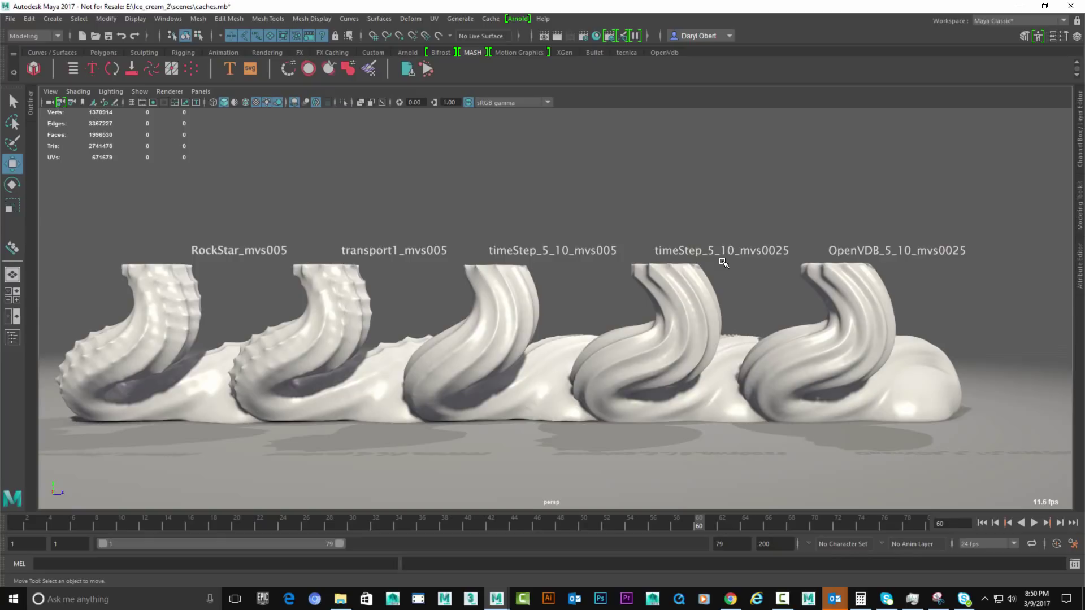
- Compare the groove detail across all five labelled meshes, ending with a closer look at the OpenVDB_5_10_mvs0025 mesh
{"action": "left_click_drag", "start_coordinate": [691, 245], "coordinate": [444, 286], "text": "alt"}
{"action": "left_click_drag", "start_coordinate": [485, 352], "coordinate": [633, 335], "text": "alt"}
{"action": "middle_click_drag", "start_coordinate": [634, 335], "coordinate": [652, 329], "text": "alt"}
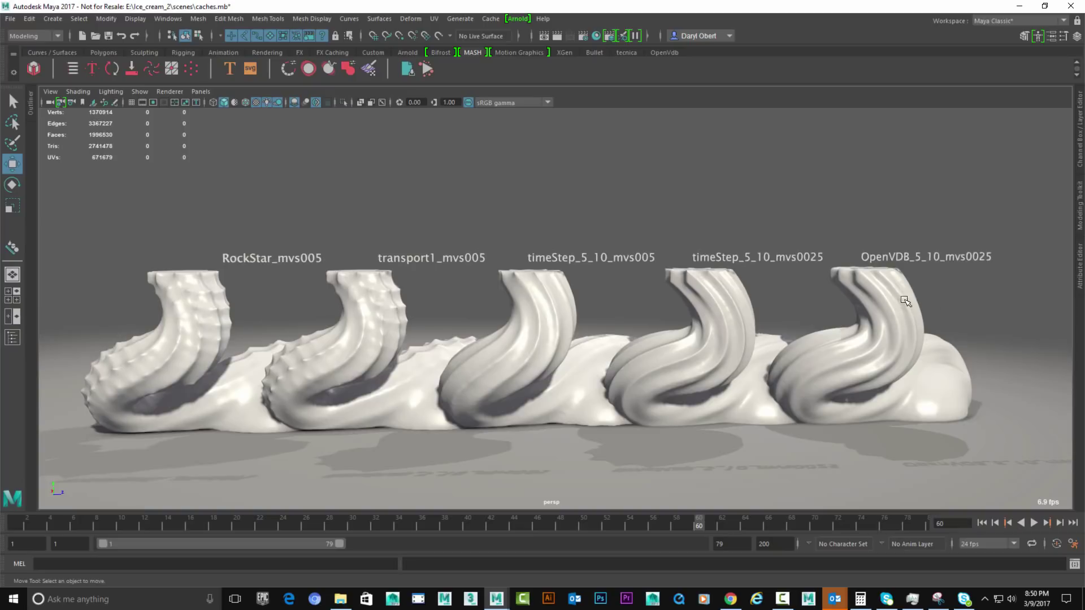
{"action": "middle_click_drag", "start_coordinate": [848, 295], "coordinate": [681, 294], "text": "alt"}
{"action": "mouse_move", "coordinate": [681, 294]}
{"action": "right_mouse_down", "text": "alt"}
{"action": "mouse_move", "coordinate": [910, 298]}
{"action": "mouse_move", "coordinate": [830, 295]}
{"action": "mouse_move", "coordinate": [850, 283]}
{"action": "mouse_move", "coordinate": [687, 291]}
{"action": "right_mouse_up", "text": "alt"}
{"action": "left_click_drag", "start_coordinate": [686, 290], "coordinate": [697, 281], "text": "alt"}
- Switch to the IceCReamPouringTest_dto_025_open_vdb.0002.mb scene and select the Bifrost liquid by its bounding box
{"action": "key", "text": "alt+Tab"}
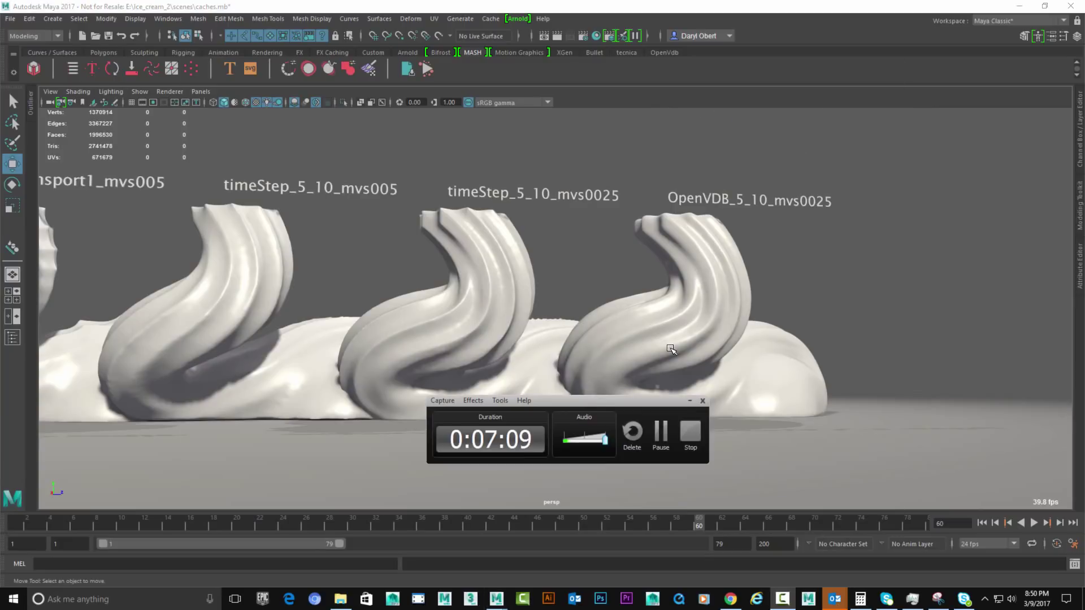
{"action": "key", "text": "alt+Tab"}
{"action": "left_click", "coordinate": [710, 144]}
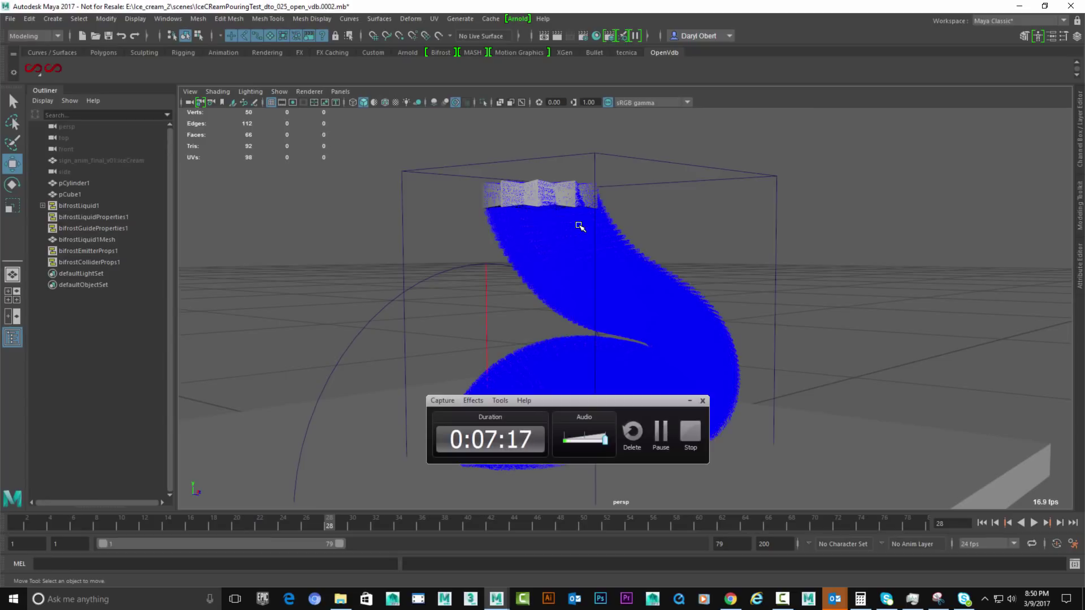
{"action": "left_click", "coordinate": [689, 400]}
{"action": "left_click_drag", "start_coordinate": [654, 380], "coordinate": [685, 380], "text": "alt"}
{"action": "left_click_drag", "start_coordinate": [766, 253], "coordinate": [771, 251], "text": "alt"}
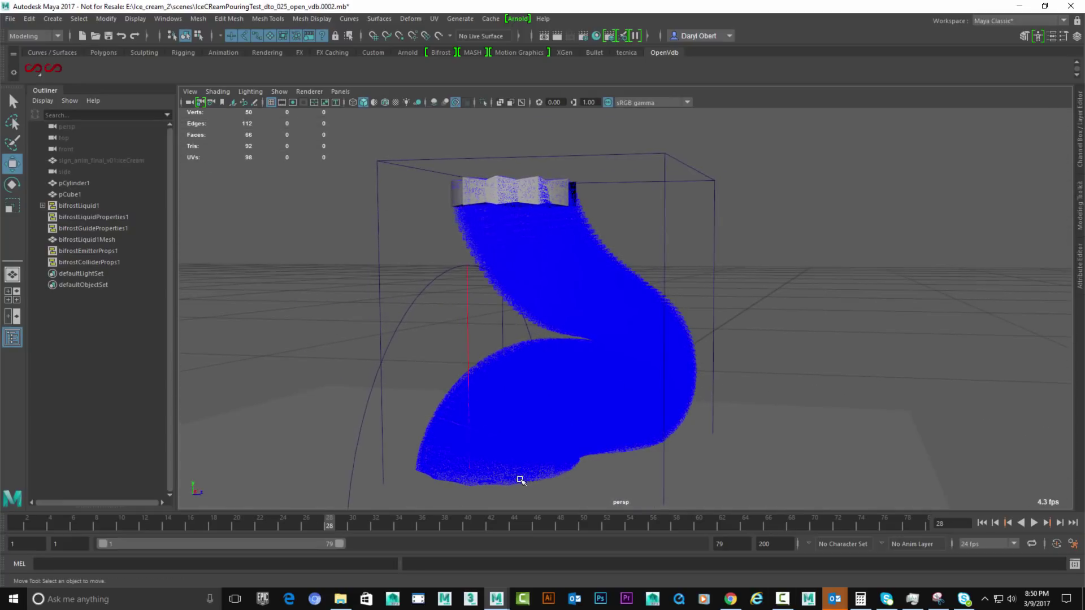
{"action": "left_click", "coordinate": [713, 230]}
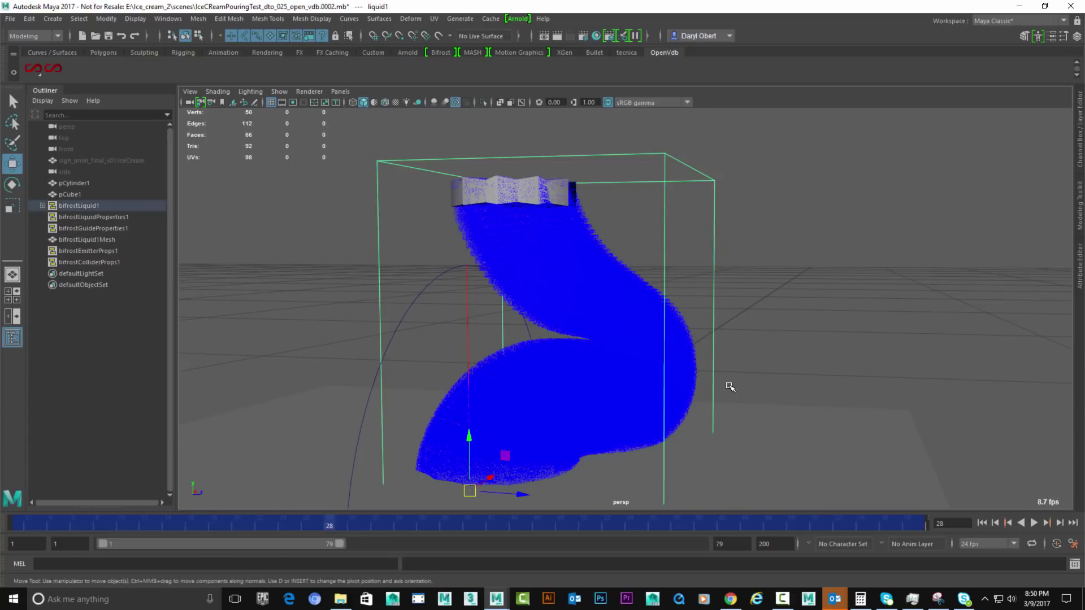
{"action": "left_click_drag", "start_coordinate": [786, 312], "coordinate": [777, 290], "text": "alt"}
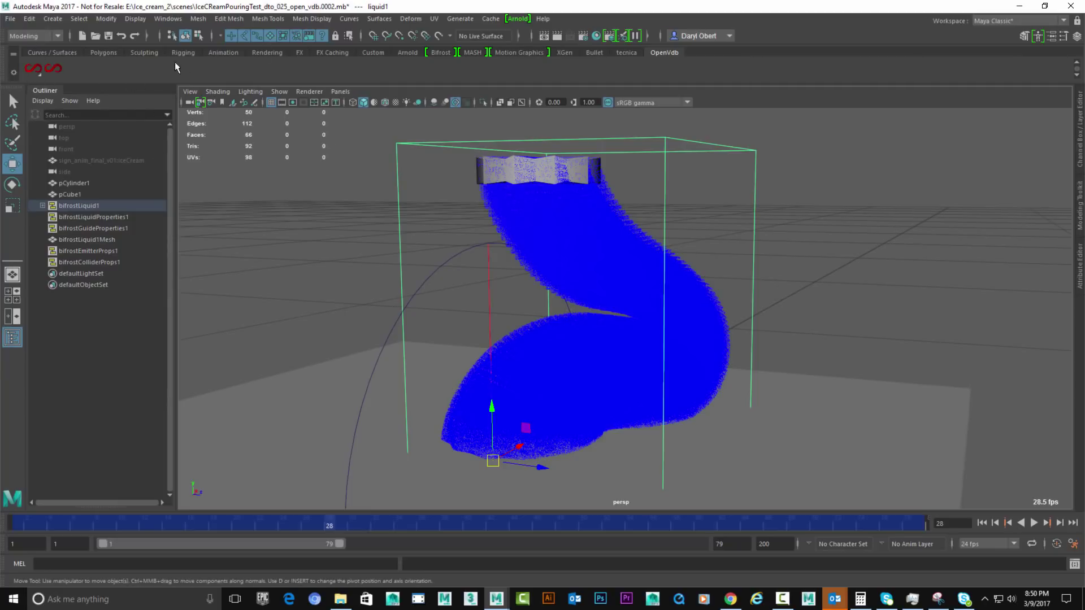
- Open the Node Editor and position it so the emitter of the liquid stays visible above it
{"action": "left_click", "coordinate": [197, 20]}
{"action": "mouse_move", "coordinate": [168, 17]}
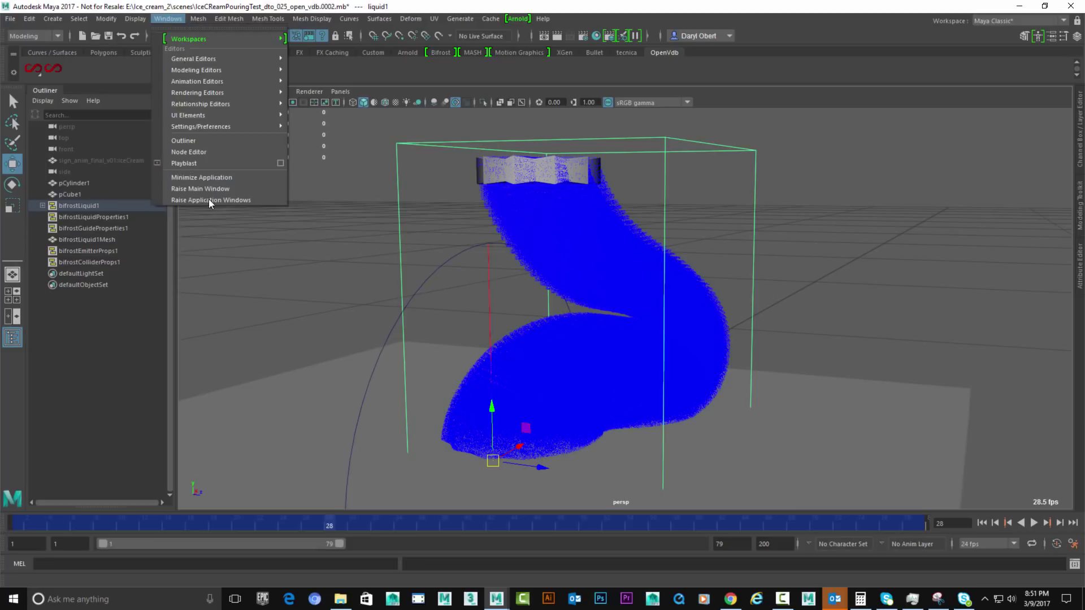
{"action": "left_click", "coordinate": [189, 152]}
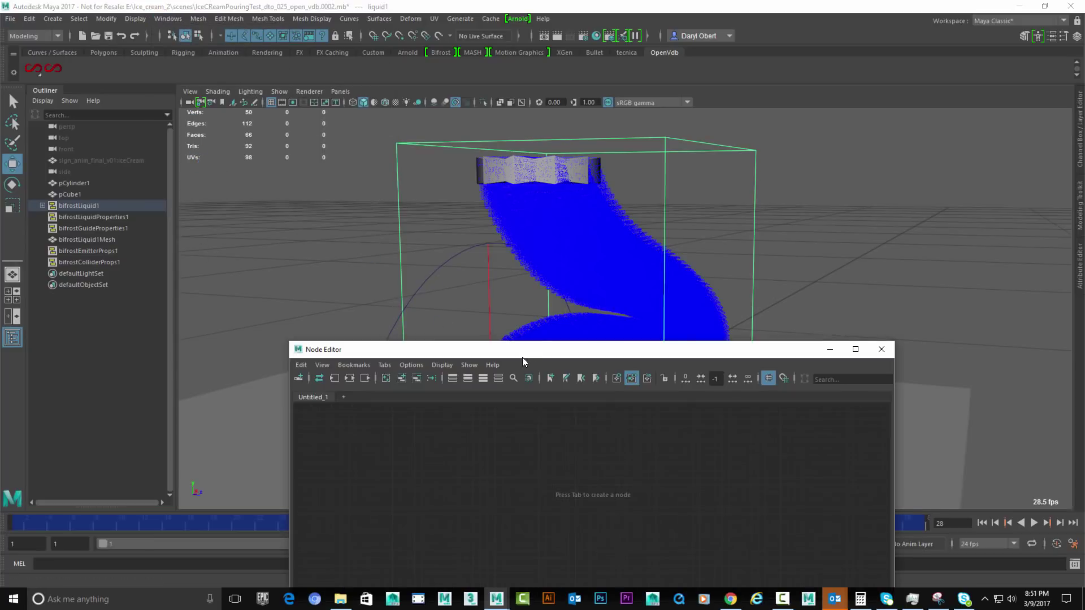
{"action": "left_click_drag", "start_coordinate": [527, 357], "coordinate": [420, 249]}
{"action": "left_click_drag", "start_coordinate": [290, 242], "coordinate": [326, 247]}
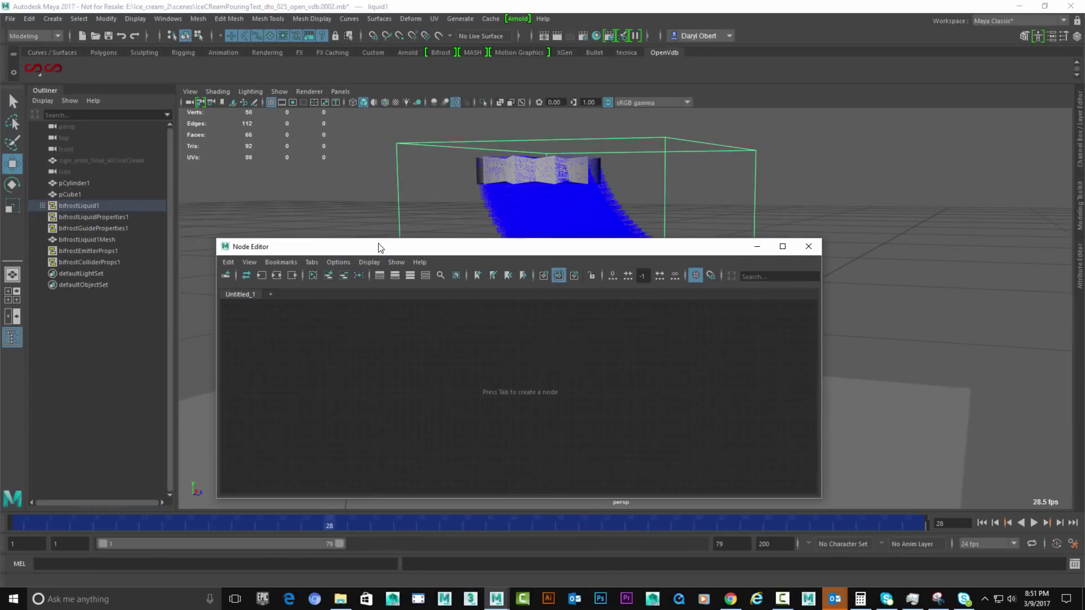
- Add a BE_BifrostToArray node from the OpenVDB tools to the empty Node Editor graph
{"action": "left_click", "coordinate": [53, 66]}
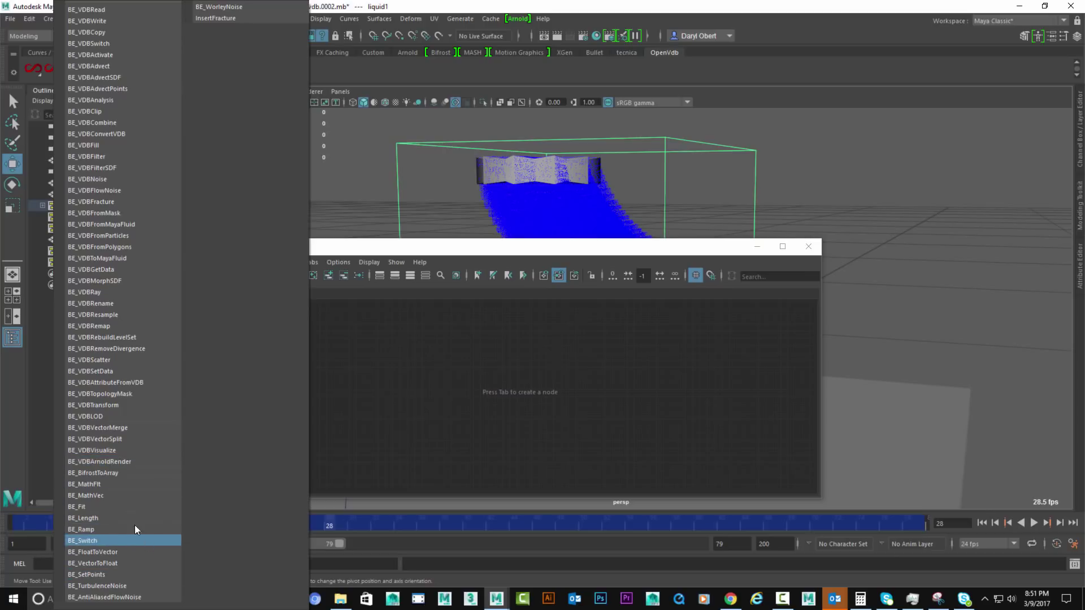
{"action": "left_click", "coordinate": [103, 473]}
{"action": "left_click_drag", "start_coordinate": [525, 391], "coordinate": [424, 361]}
{"action": "right_click_drag", "start_coordinate": [495, 403], "coordinate": [751, 393], "text": "alt"}
{"action": "middle_click_drag", "start_coordinate": [497, 395], "coordinate": [657, 475], "text": "alt"}
{"action": "middle_click_drag", "start_coordinate": [446, 383], "coordinate": [474, 412], "text": "alt"}
{"action": "right_click_drag", "start_coordinate": [469, 405], "coordinate": [472, 405], "text": "alt"}
- Set the Bifrost Name of the BE_BifrostToArray node to liquidShape1 and check it against the liquid's shape in the scene
{"action": "left_click", "coordinate": [1079, 275]}
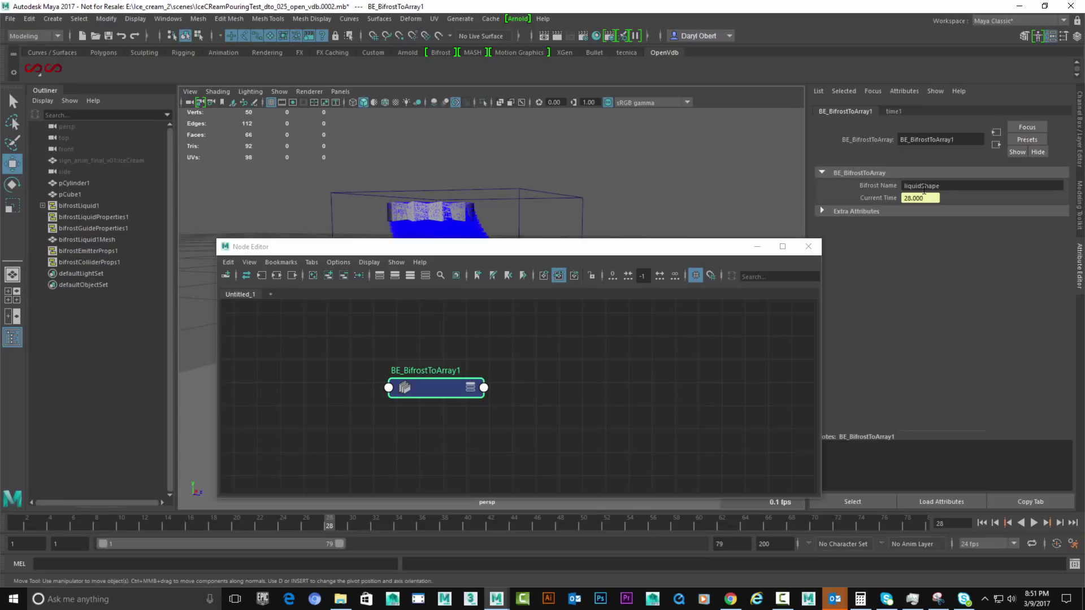
{"action": "left_click", "coordinate": [949, 189]}
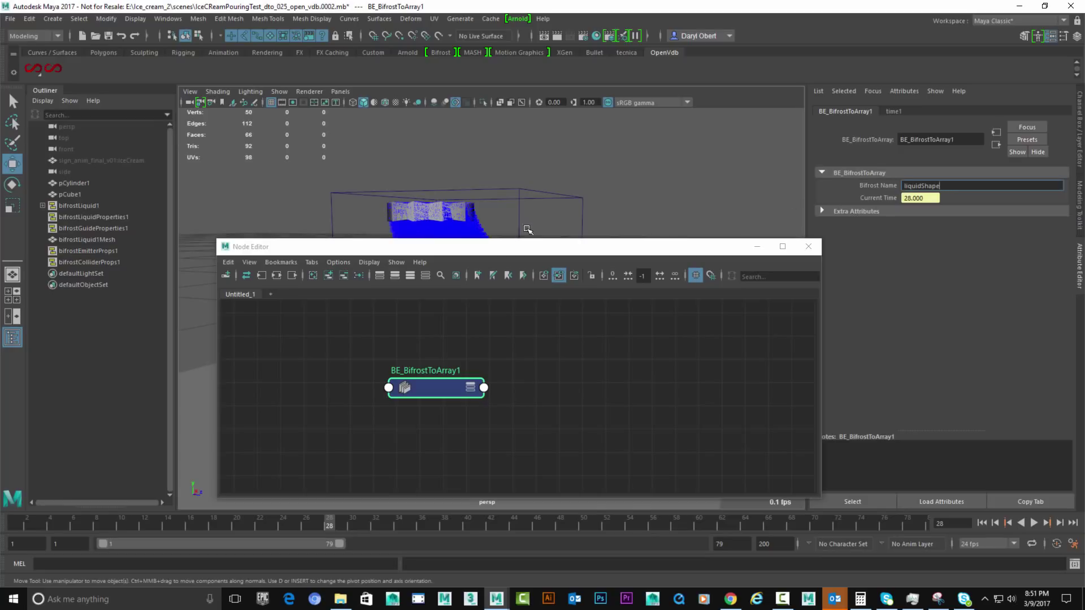
{"action": "type", "text": "1"}
{"action": "key", "text": "Return"}
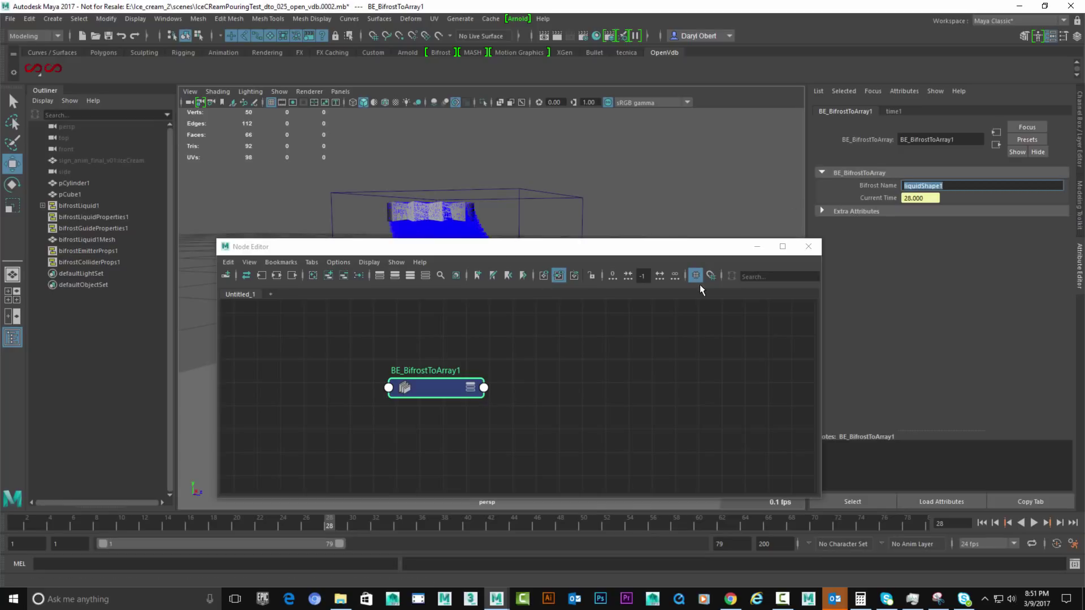
{"action": "left_click", "coordinate": [584, 372]}
{"action": "middle_click_drag", "start_coordinate": [574, 380], "coordinate": [558, 378], "text": "alt"}
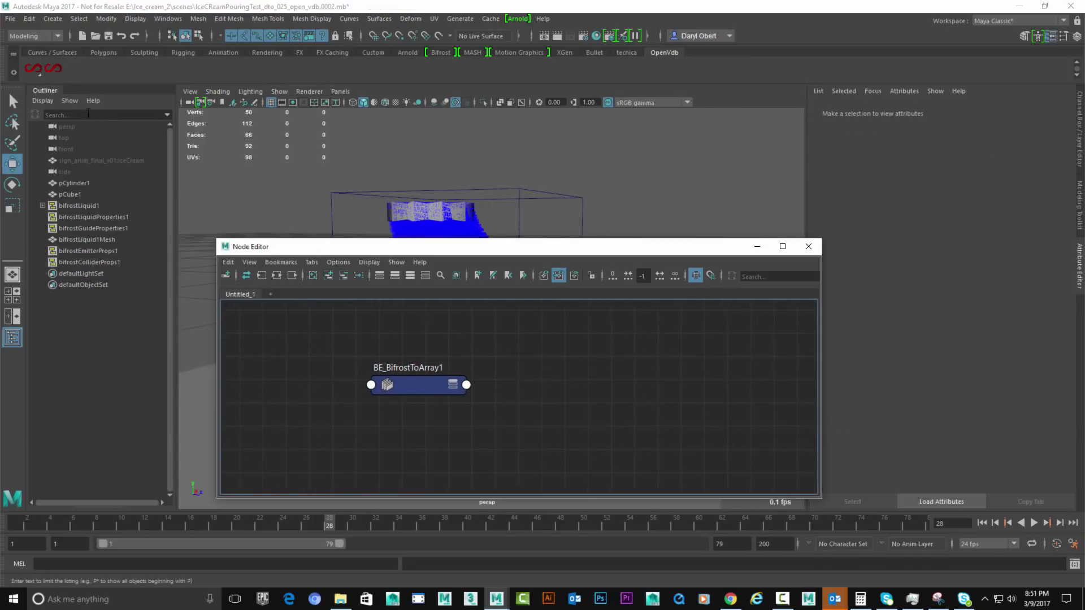
{"action": "left_click_drag", "start_coordinate": [409, 385], "coordinate": [387, 383]}
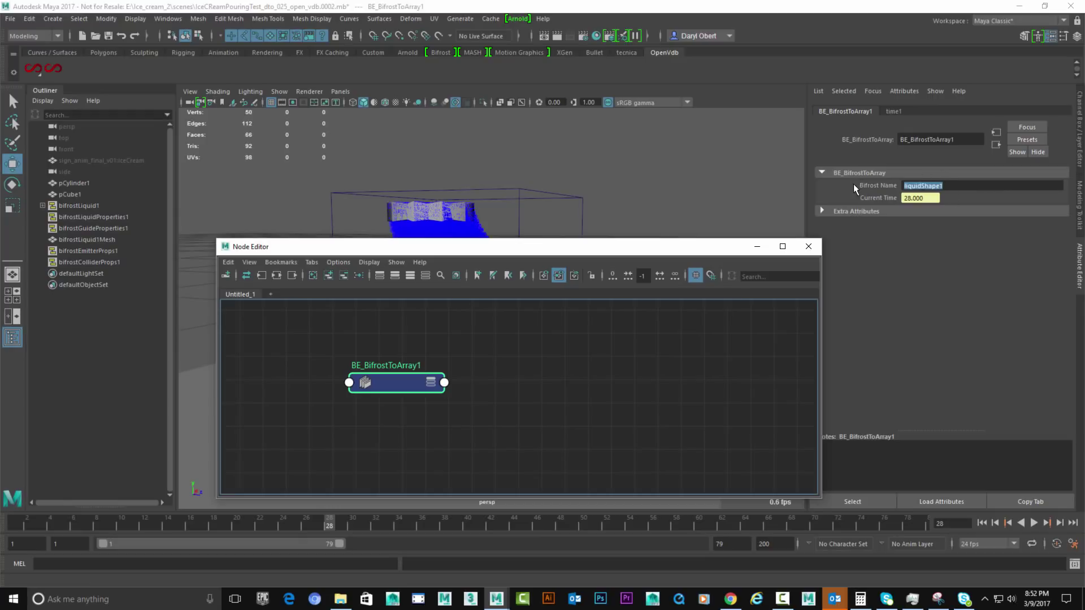
{"action": "left_click", "coordinate": [524, 191]}
- Add a BE_VDBFromParticles node and place it in line beside the BE_BifrostToArray node
{"action": "left_click", "coordinate": [565, 391]}
{"action": "right_click", "coordinate": [53, 68]}
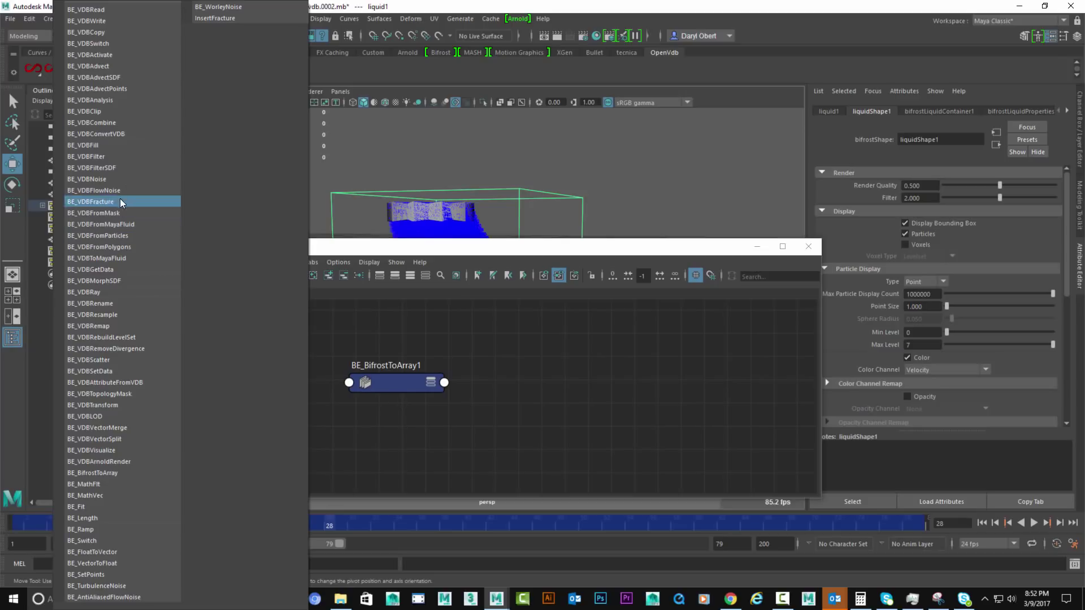
{"action": "left_click", "coordinate": [117, 235]}
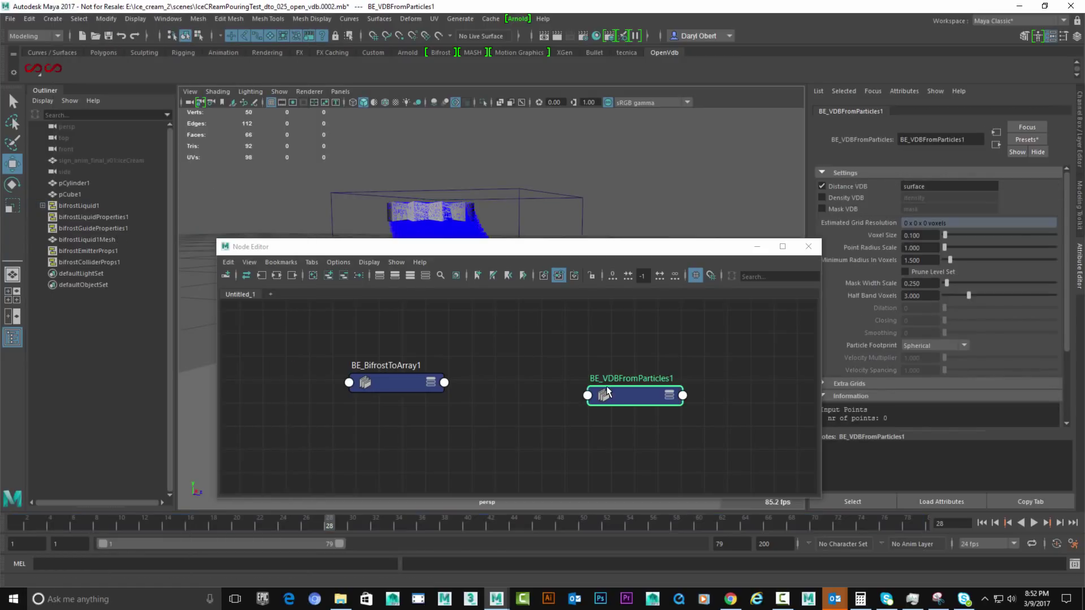
{"action": "left_click_drag", "start_coordinate": [618, 391], "coordinate": [568, 378]}
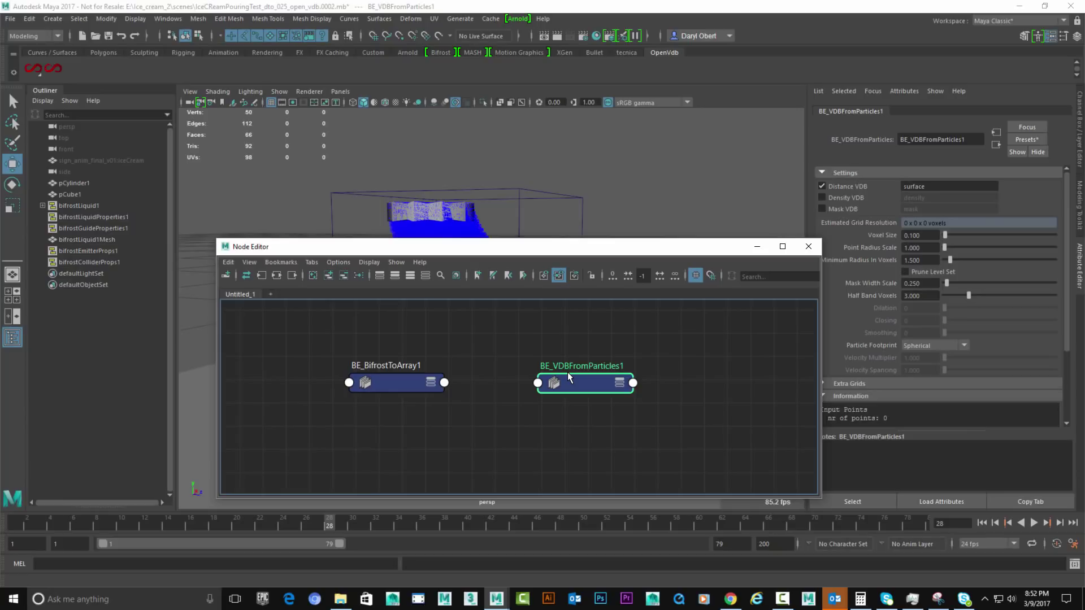
- Set the BE_VDBFromParticles node's Particle Footprint to VoxelizedPoint, and its Voxel Size and Point Radius Scale both to 0.002
{"action": "left_click", "coordinate": [930, 342]}
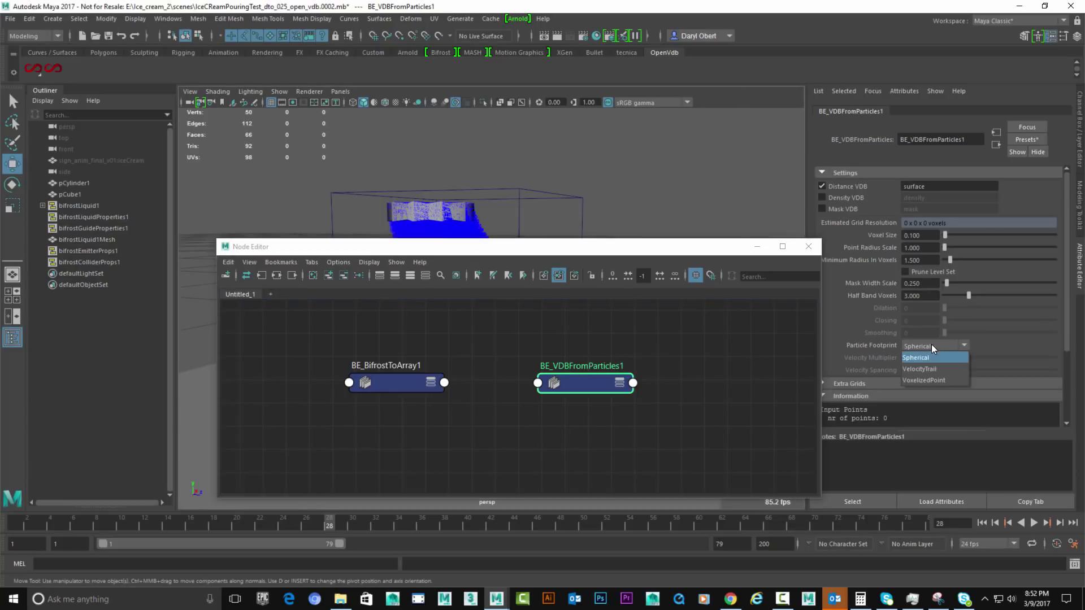
{"action": "left_click", "coordinate": [935, 374]}
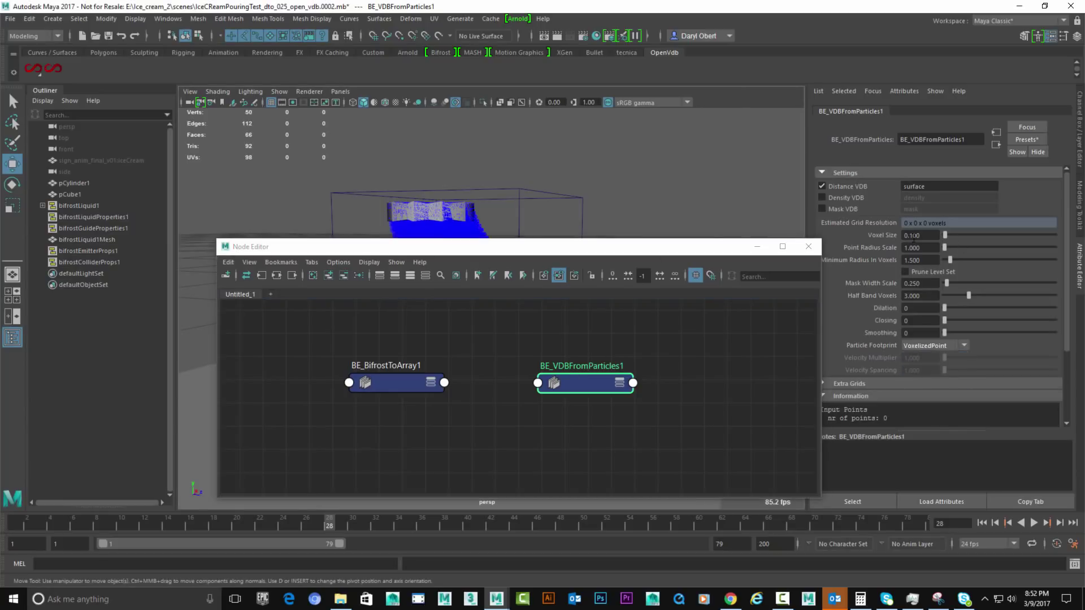
{"action": "double_click", "coordinate": [915, 236]}
{"action": "type", "text": "0.002"}
{"action": "key", "text": "Return"}
{"action": "double_click", "coordinate": [925, 250]}
{"action": "key", "text": "BackSpace"}
{"action": "type", "text": ".0052"}
{"action": "key", "text": "Return"}
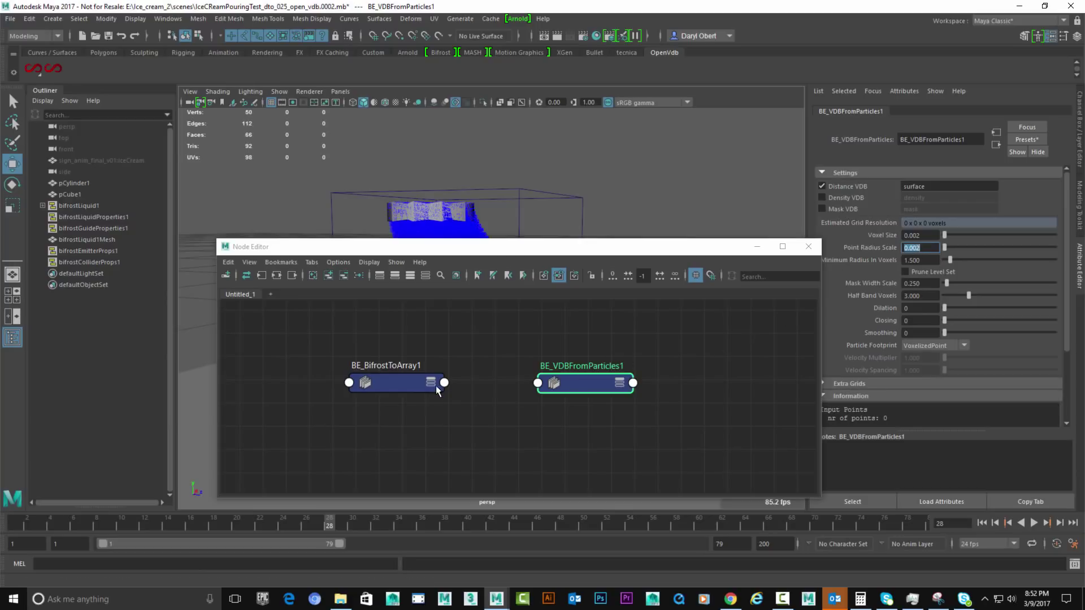
- Connect the Out Position output of BE_BifrostToArray to the PointInput of BE_VDBFromParticles
{"action": "left_click", "coordinate": [406, 385]}
{"action": "left_click_drag", "start_coordinate": [405, 384], "coordinate": [393, 376]}
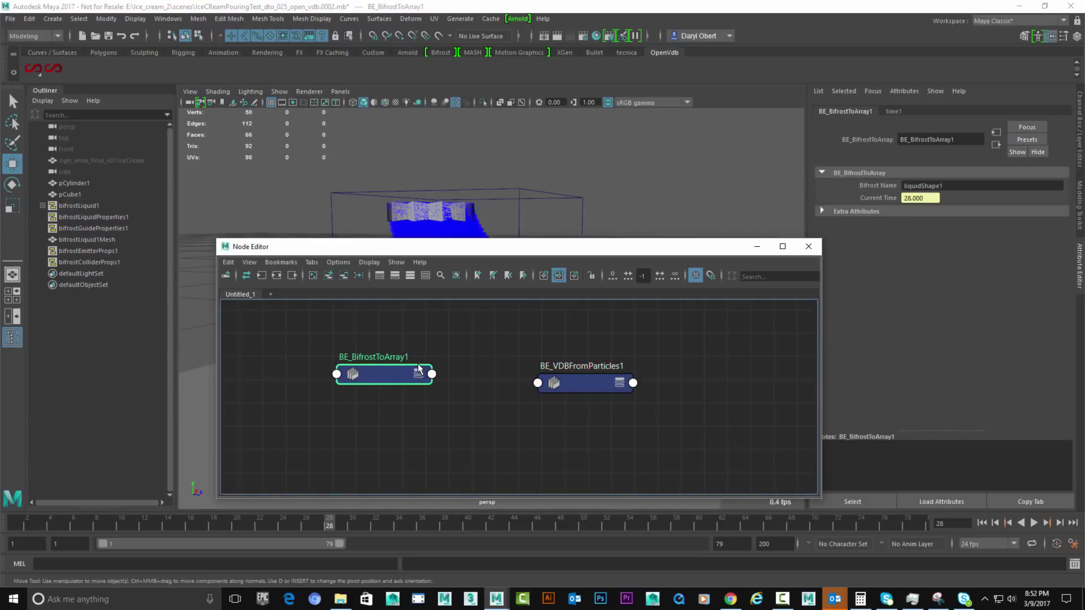
{"action": "left_click", "coordinate": [431, 375]}
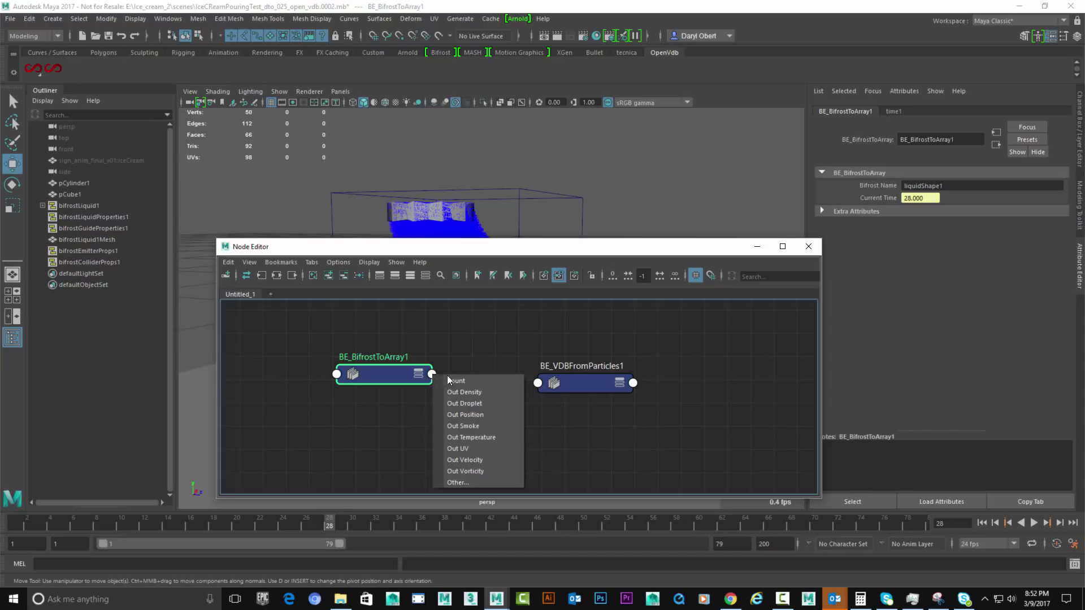
{"action": "left_click", "coordinate": [479, 415]}
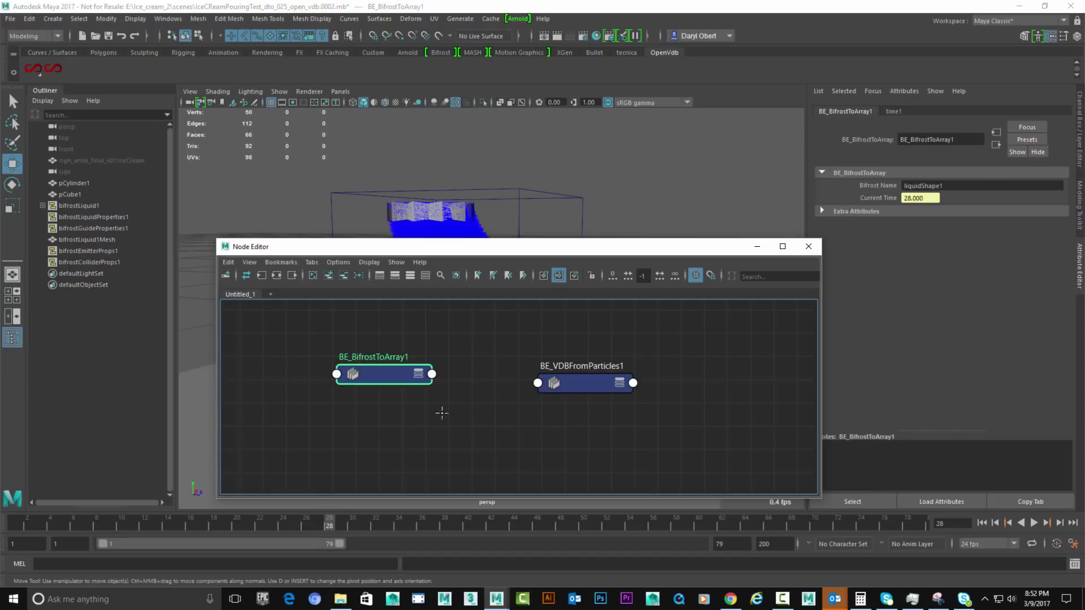
{"action": "left_click", "coordinate": [538, 384]}
{"action": "left_click", "coordinate": [555, 390]}
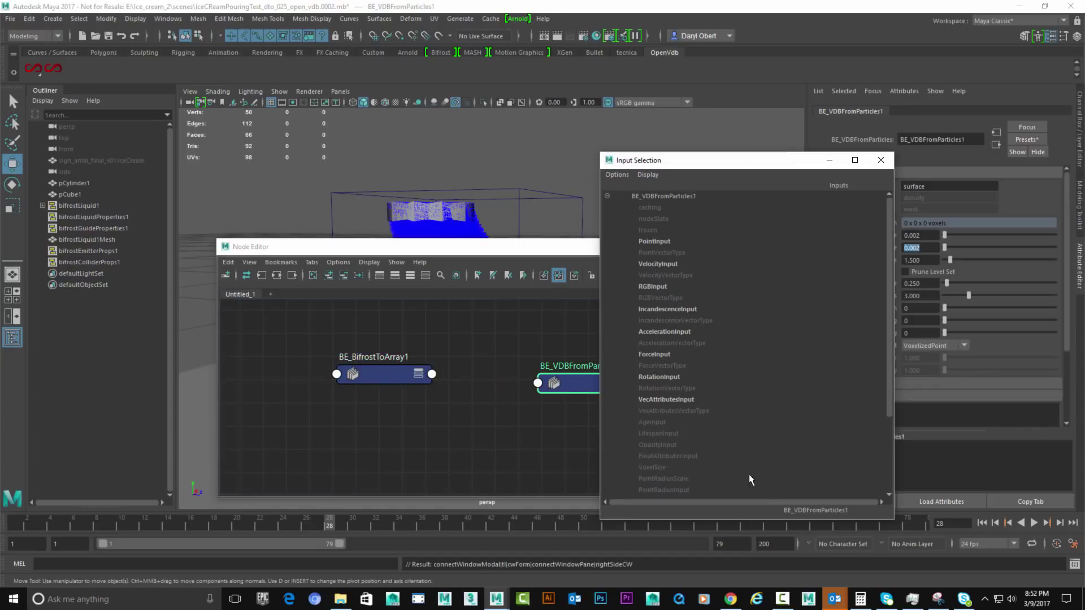
{"action": "left_click", "coordinate": [651, 243]}
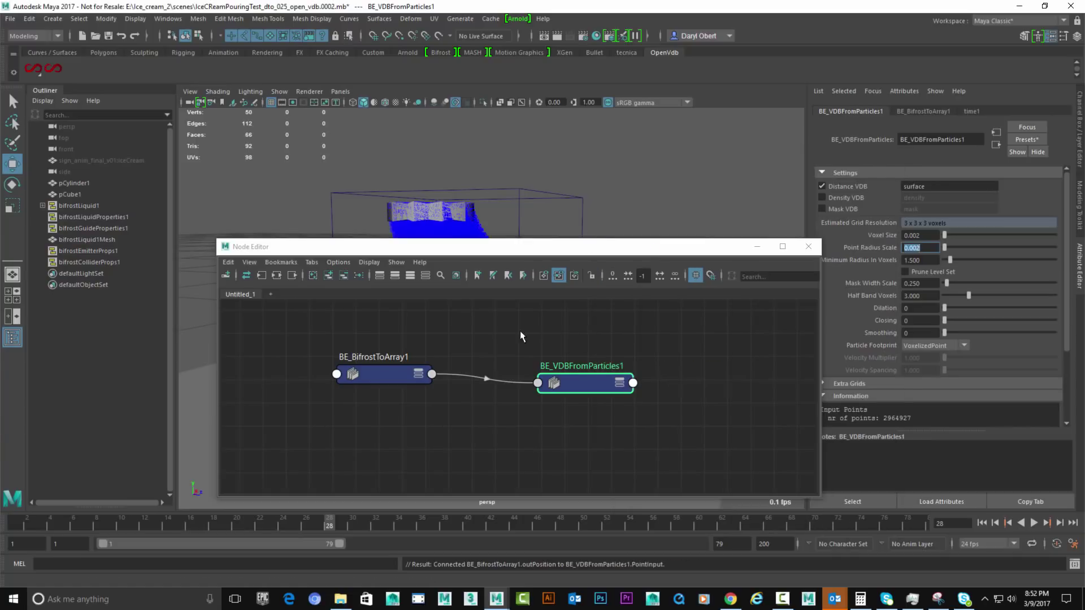
- Add a BE_VDBVisualize node to the network and place it in line after BE_VDBFromParticles
{"action": "left_click_drag", "start_coordinate": [567, 376], "coordinate": [548, 375]}
{"action": "left_click_drag", "start_coordinate": [543, 255], "coordinate": [496, 295]}
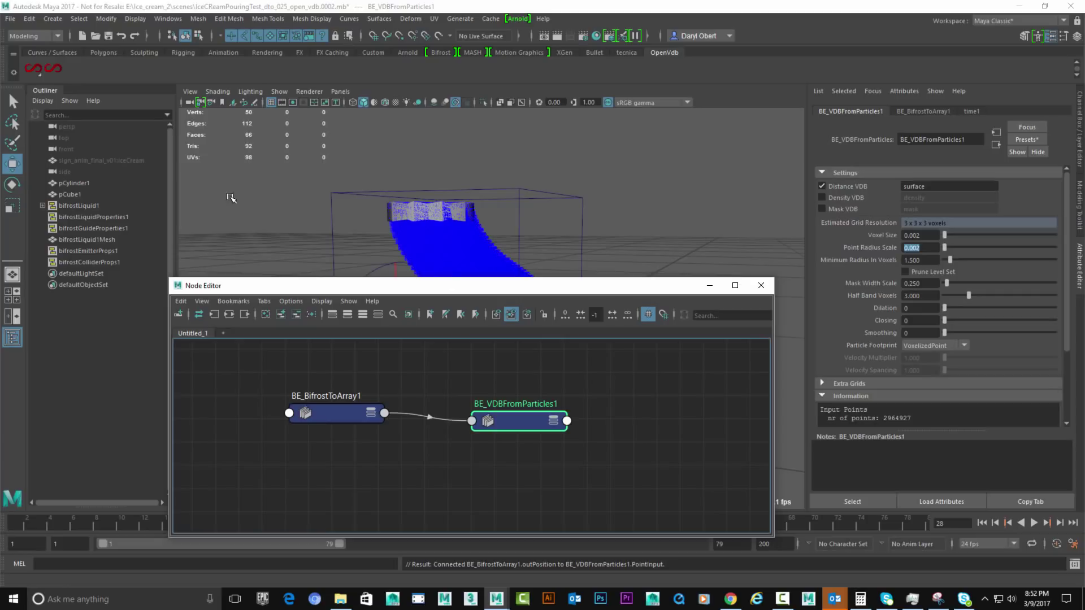
{"action": "left_click", "coordinate": [59, 70]}
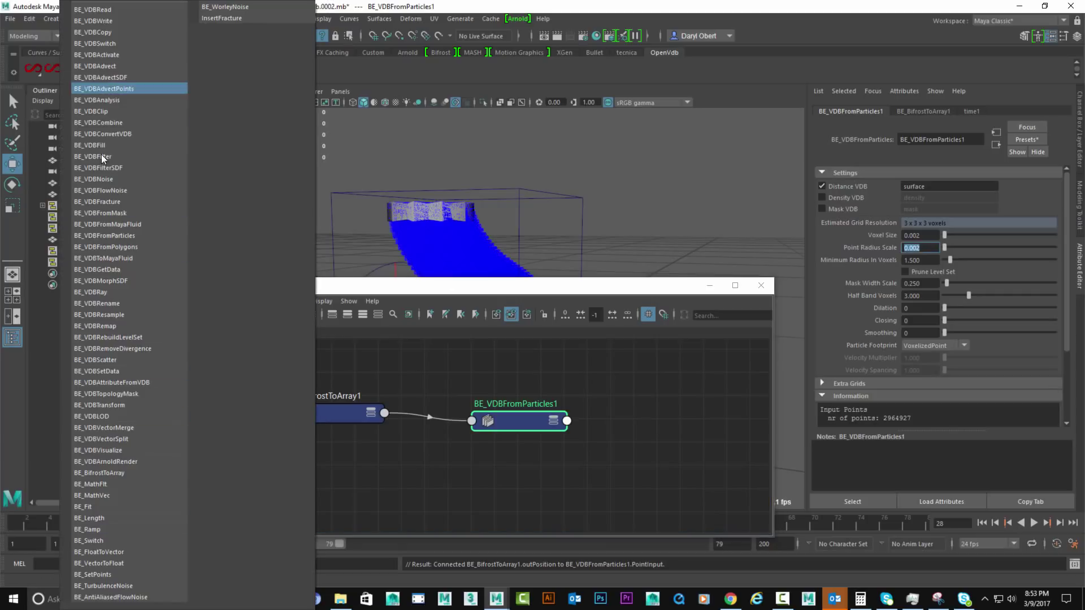
{"action": "left_click", "coordinate": [615, 479]}
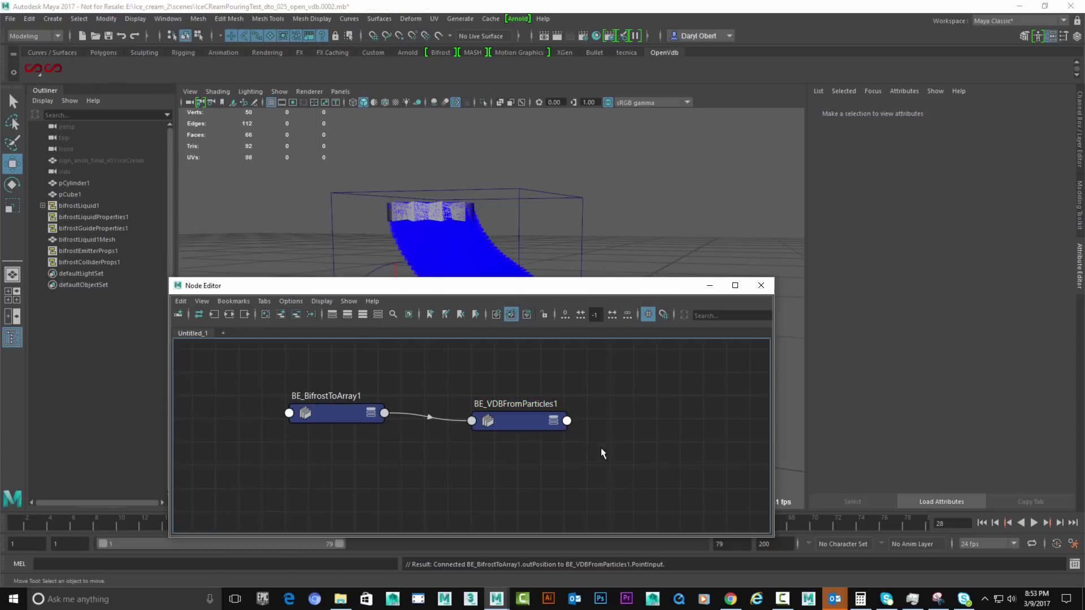
{"action": "key", "text": "Tab"}
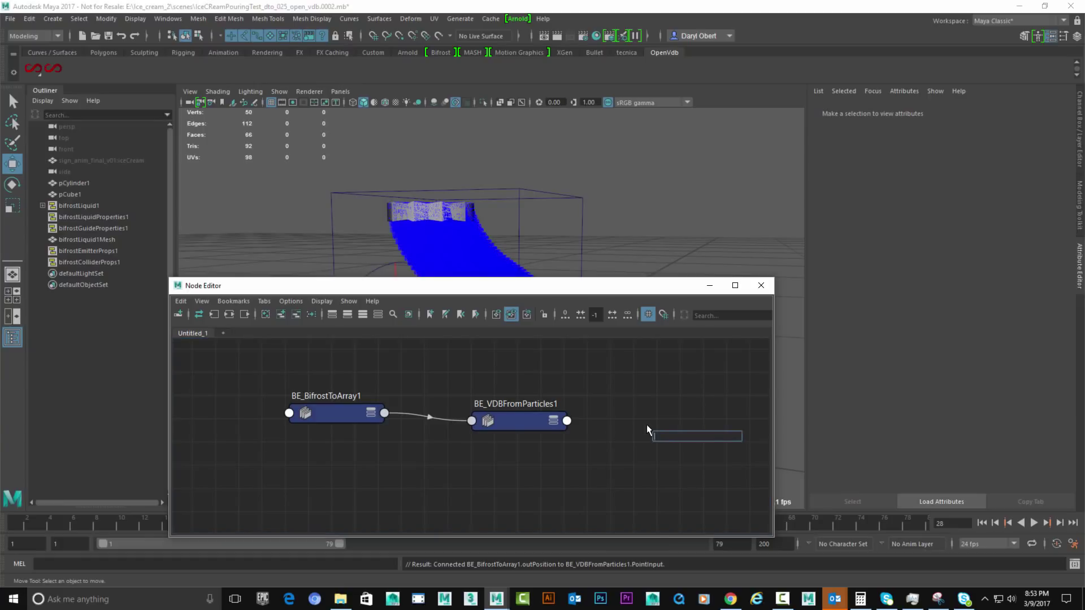
{"action": "type", "text": "VDB"}
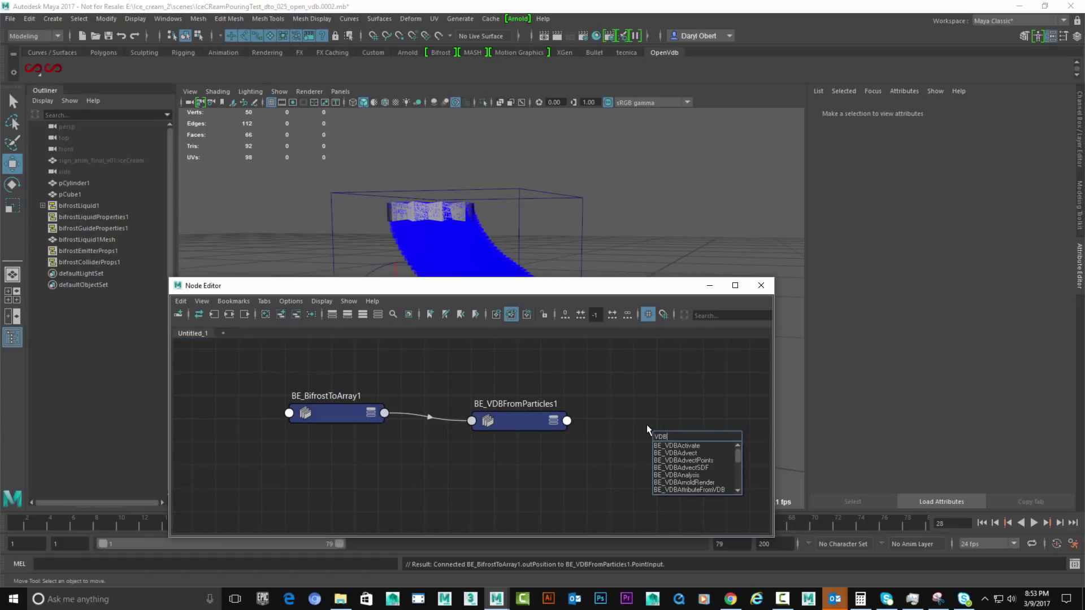
{"action": "type", "text": "V"}
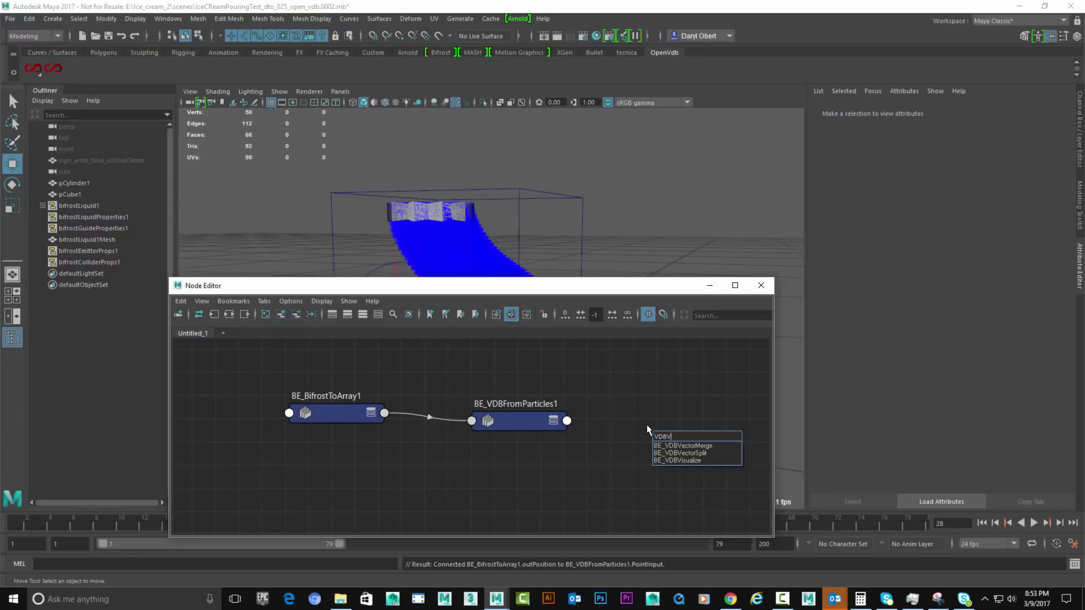
{"action": "key", "text": "Down"}
{"action": "key", "text": "Down"}
{"action": "key", "text": "Down"}
{"action": "key", "text": "Return"}
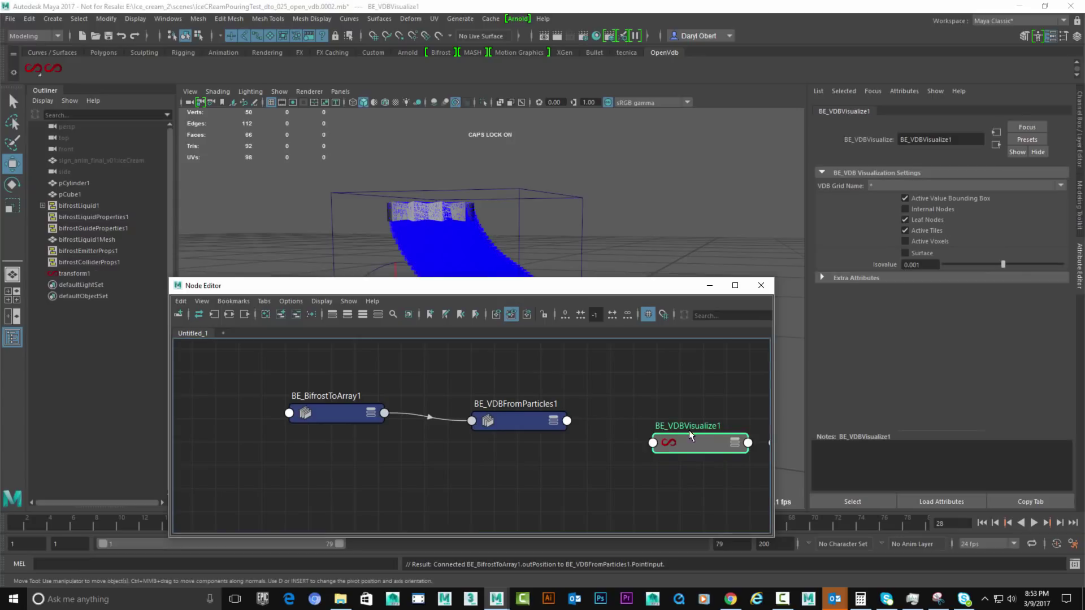
{"action": "left_click_drag", "start_coordinate": [689, 432], "coordinate": [668, 400]}
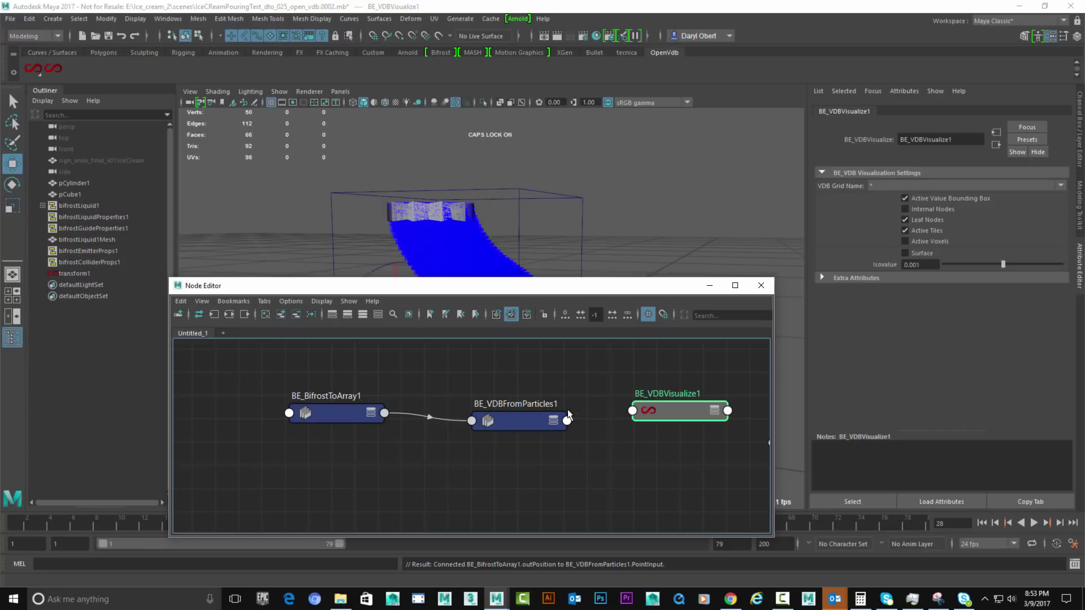
- Connect the Vdb Output of BE_VDBFromParticles to the VDBInput of BE_VDBVisualize
{"action": "left_click_drag", "start_coordinate": [566, 420], "coordinate": [632, 410]}
{"action": "left_click", "coordinate": [632, 410]}
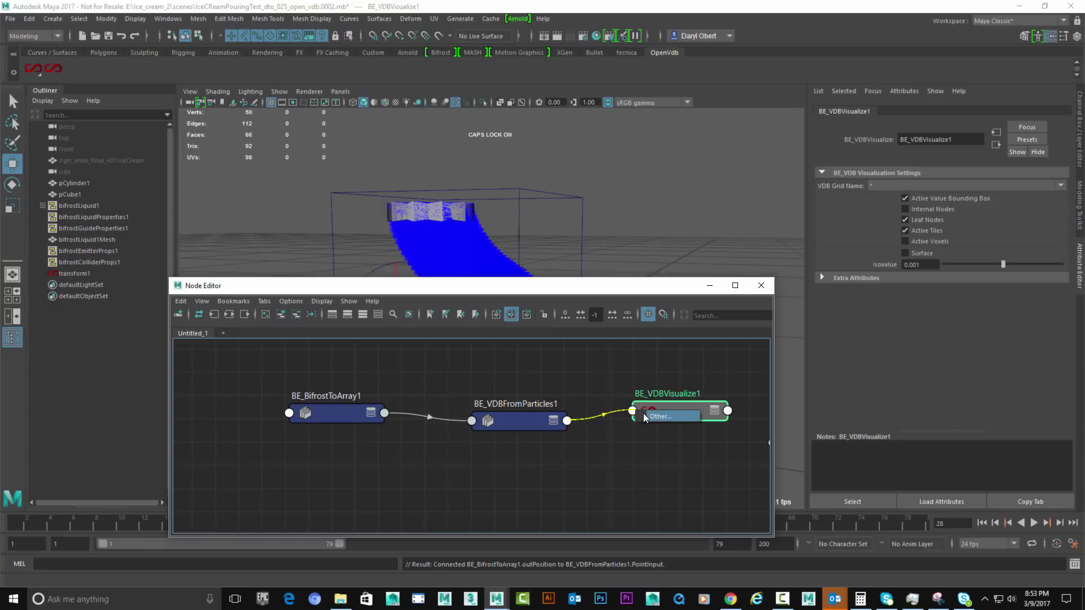
{"action": "left_click", "coordinate": [642, 413]}
{"action": "scroll", "coordinate": [722, 399], "scroll_direction": "down", "scroll_amount": 15}
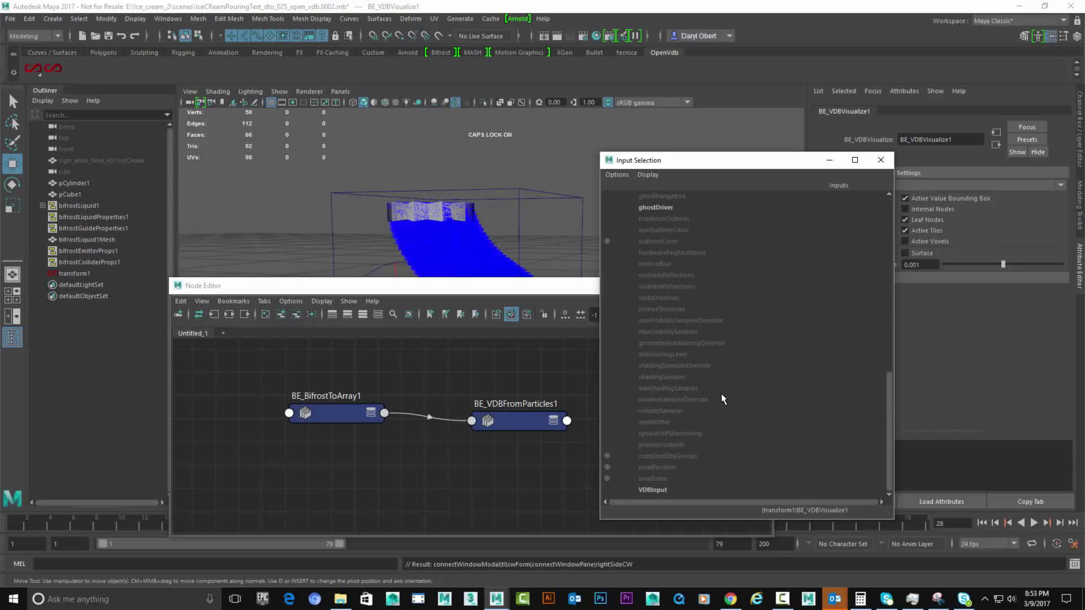
{"action": "left_click", "coordinate": [661, 489]}
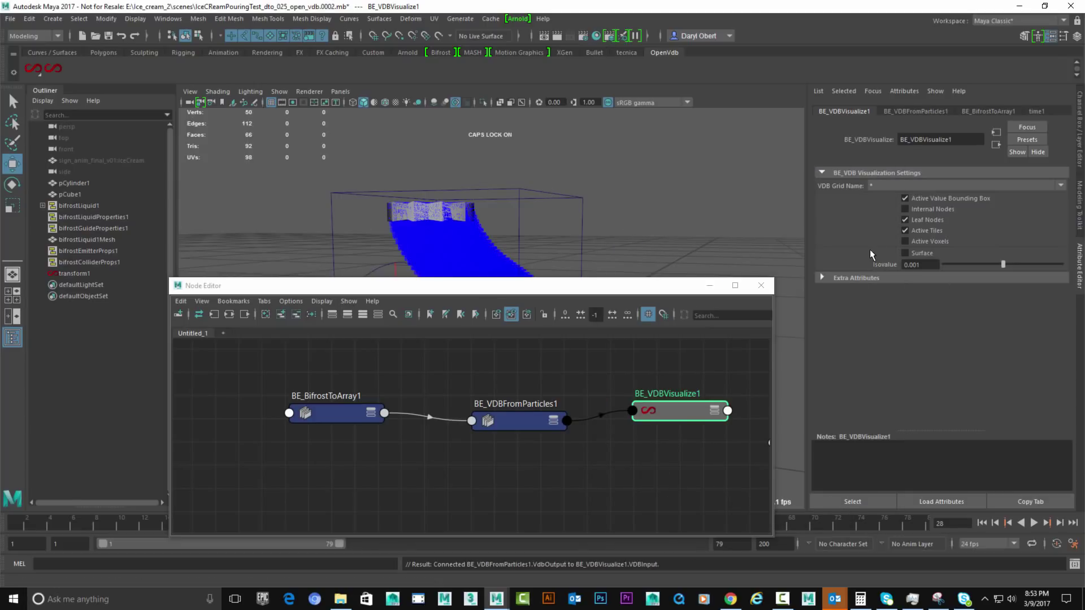
- Enable Surface display on the BE_VDBVisualize node and inspect the liquid's VDB surface at frame 1
{"action": "left_click", "coordinate": [904, 252]}
{"action": "left_click_drag", "start_coordinate": [606, 194], "coordinate": [621, 197], "text": "alt"}
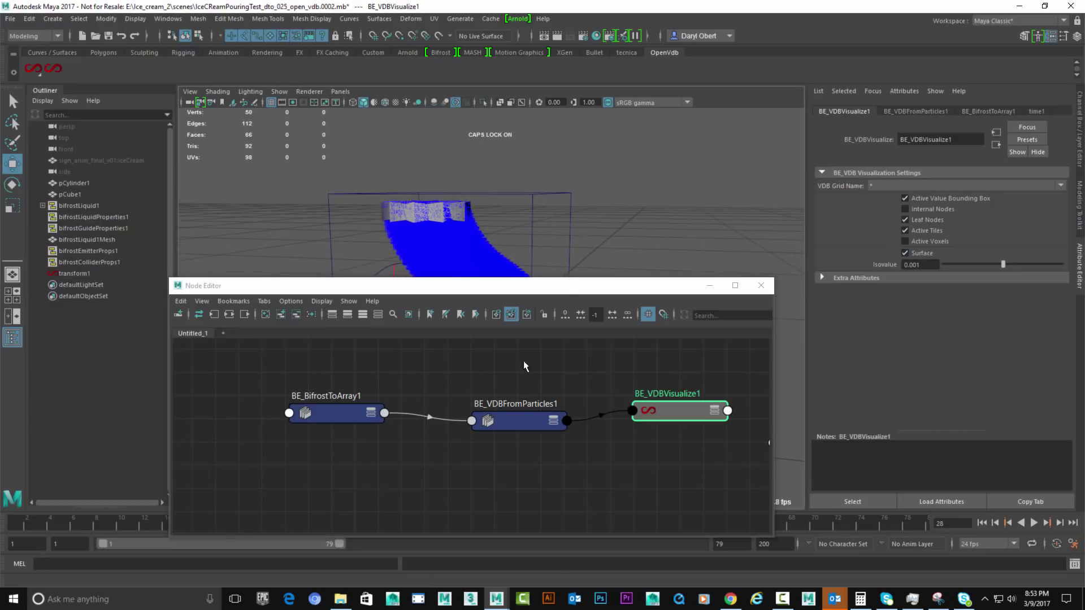
{"action": "left_click", "coordinate": [504, 422]}
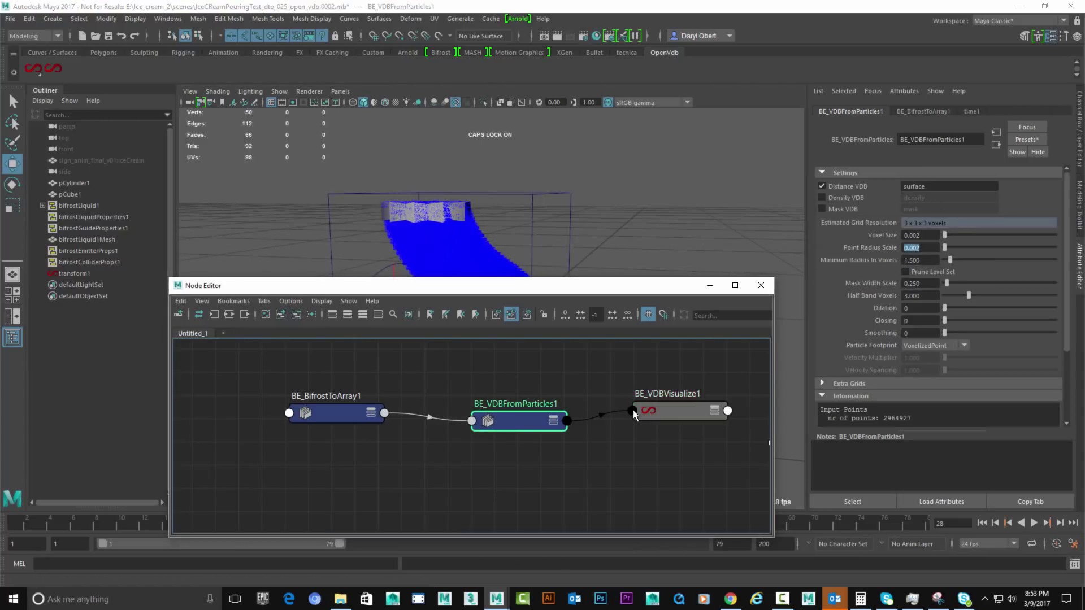
{"action": "left_click", "coordinate": [667, 411]}
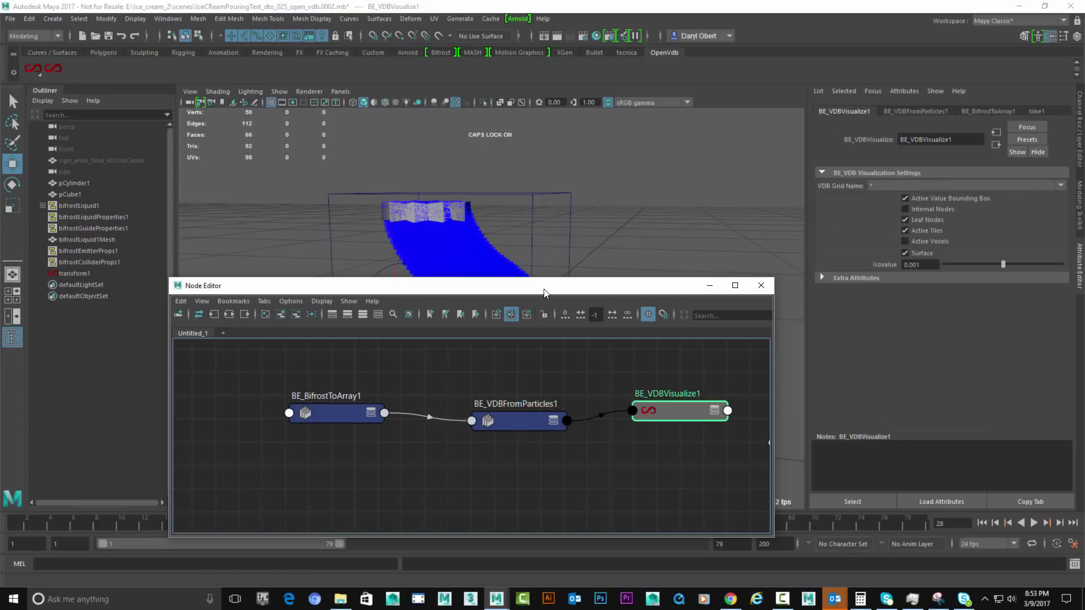
{"action": "left_click_drag", "start_coordinate": [540, 286], "coordinate": [632, 164]}
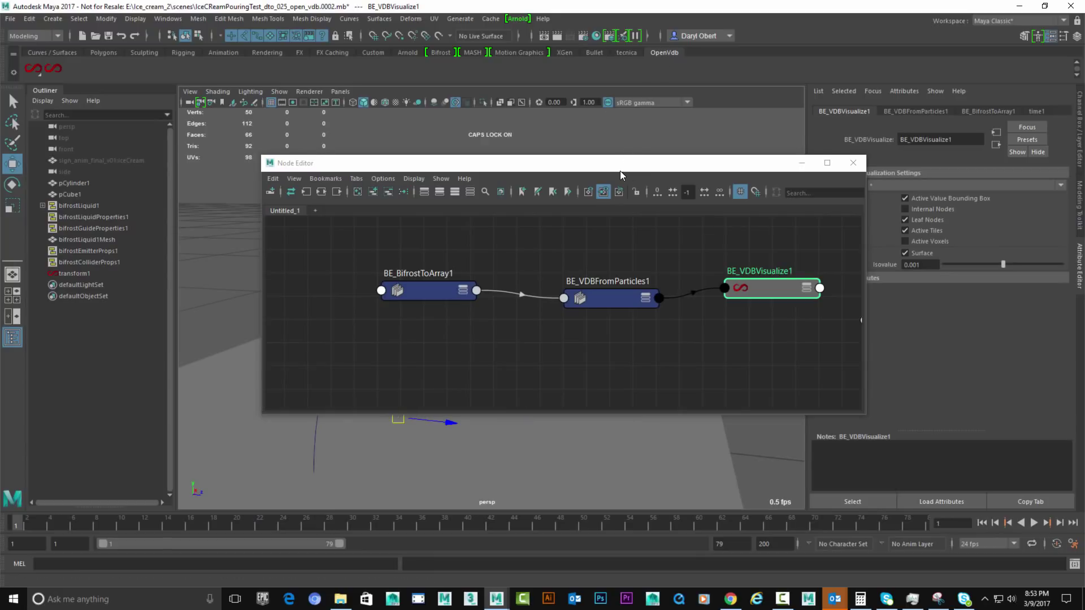
{"action": "left_click_drag", "start_coordinate": [621, 172], "coordinate": [631, 293]}
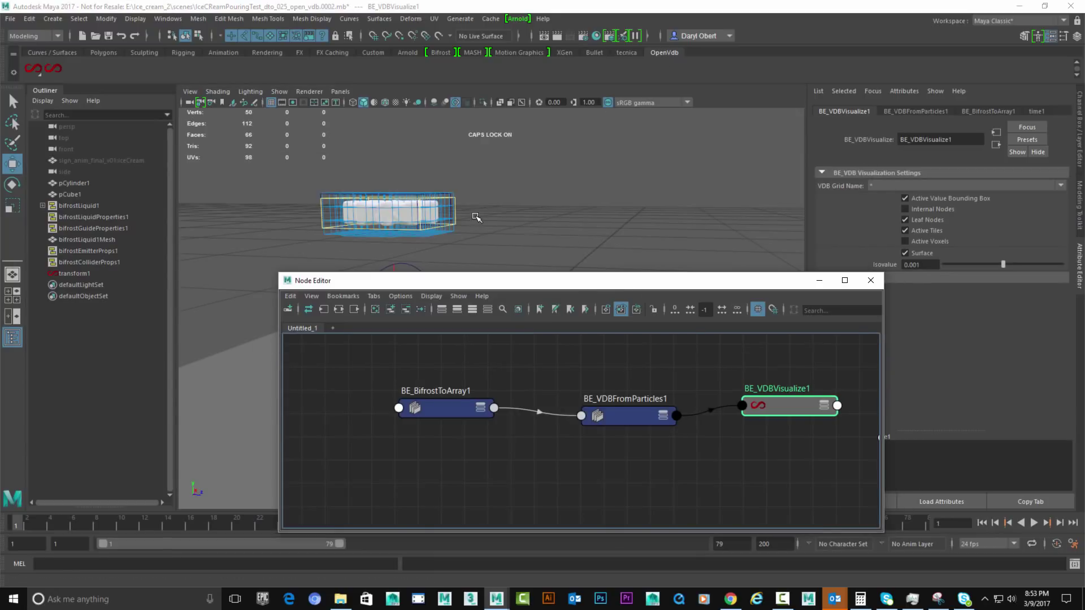
{"action": "left_click_drag", "start_coordinate": [472, 218], "coordinate": [550, 218], "text": "alt"}
{"action": "right_click_drag", "start_coordinate": [549, 218], "coordinate": [508, 224], "text": "alt"}
{"action": "middle_click_drag", "start_coordinate": [428, 204], "coordinate": [478, 214], "text": "alt"}
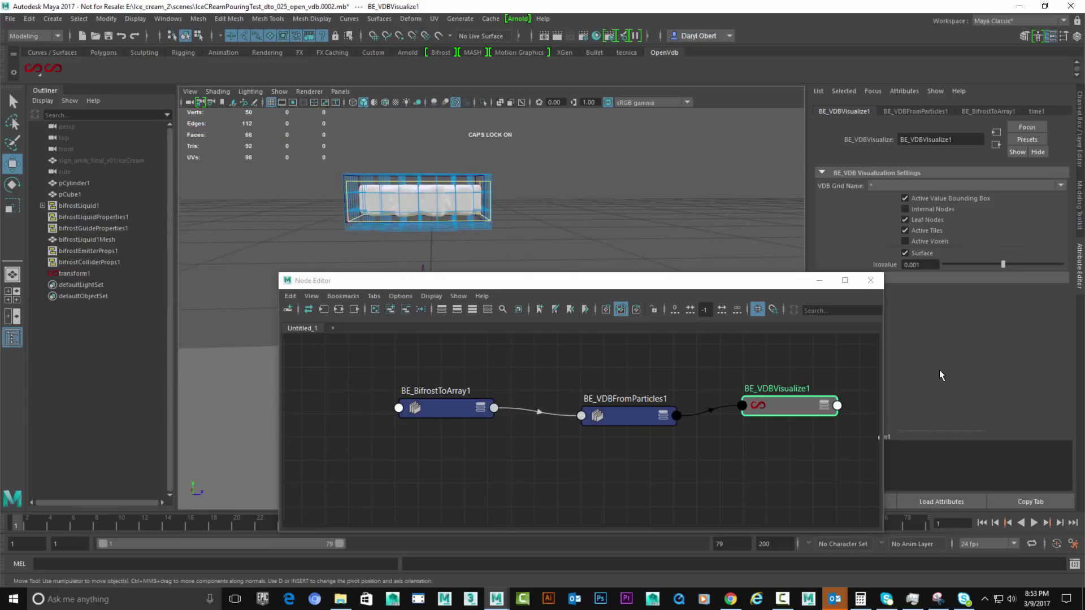
- Set the current frame to 28 and examine the poured liquid's VDB surface up close
{"action": "double_click", "coordinate": [954, 526]}
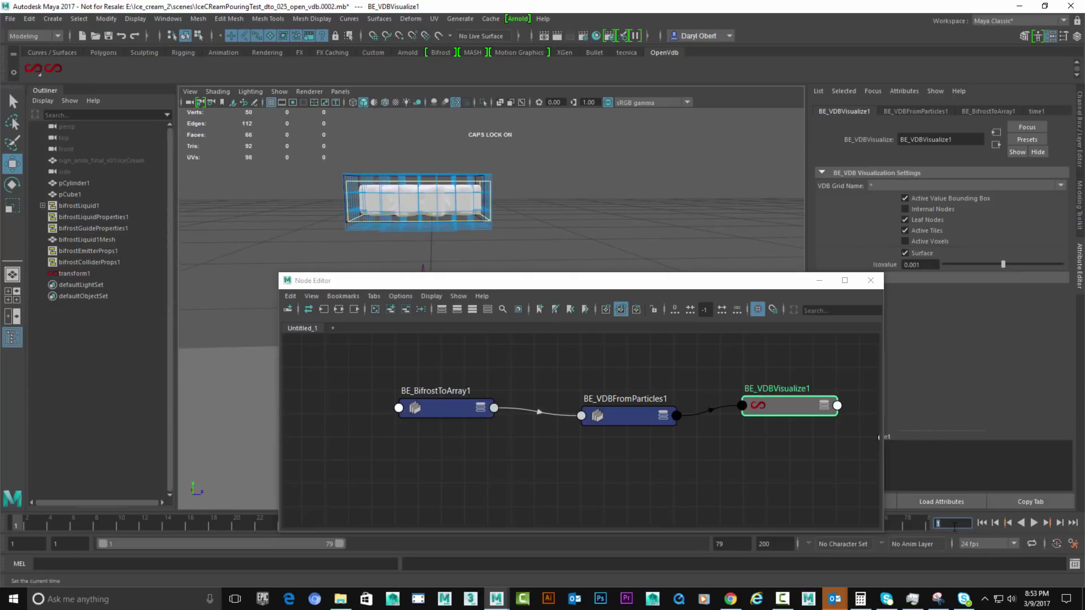
{"action": "type", "text": "28"}
{"action": "key", "text": "Return"}
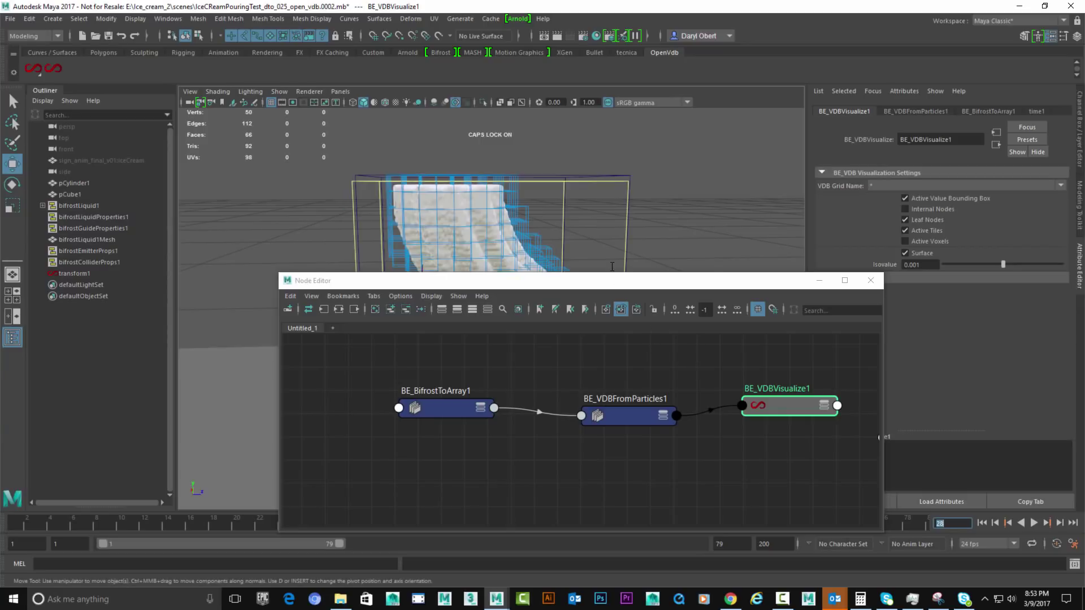
{"action": "middle_click_drag", "start_coordinate": [650, 227], "coordinate": [655, 132], "text": "alt"}
{"action": "left_click_drag", "start_coordinate": [655, 133], "coordinate": [596, 160], "text": "alt"}
{"action": "right_click_drag", "start_coordinate": [595, 160], "coordinate": [675, 166], "text": "alt"}
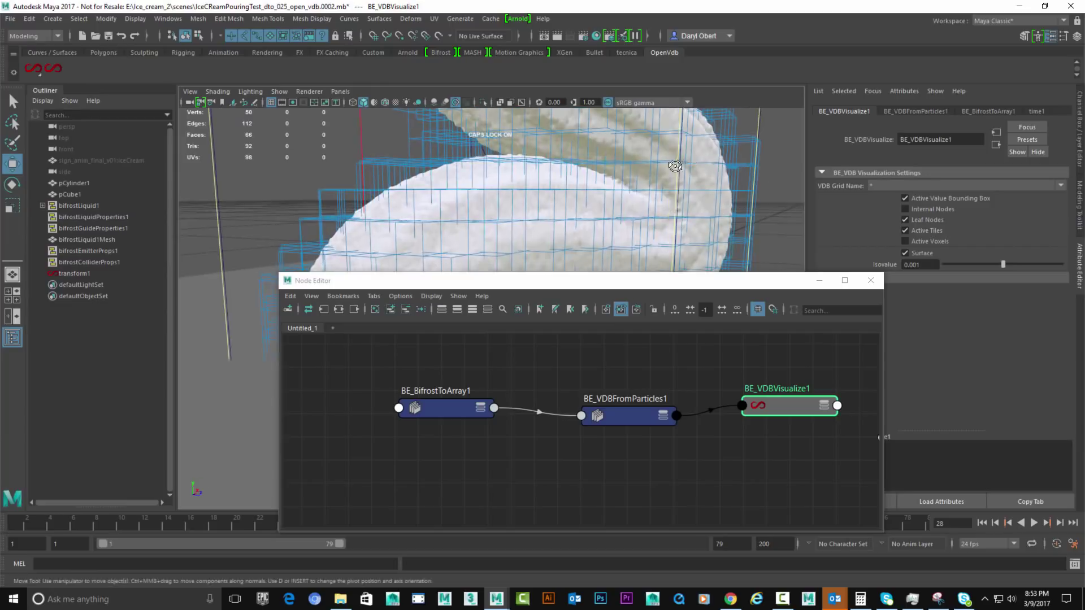
{"action": "left_click_drag", "start_coordinate": [675, 165], "coordinate": [613, 155], "text": "alt"}
{"action": "middle_click_drag", "start_coordinate": [613, 155], "coordinate": [611, 249], "text": "alt"}
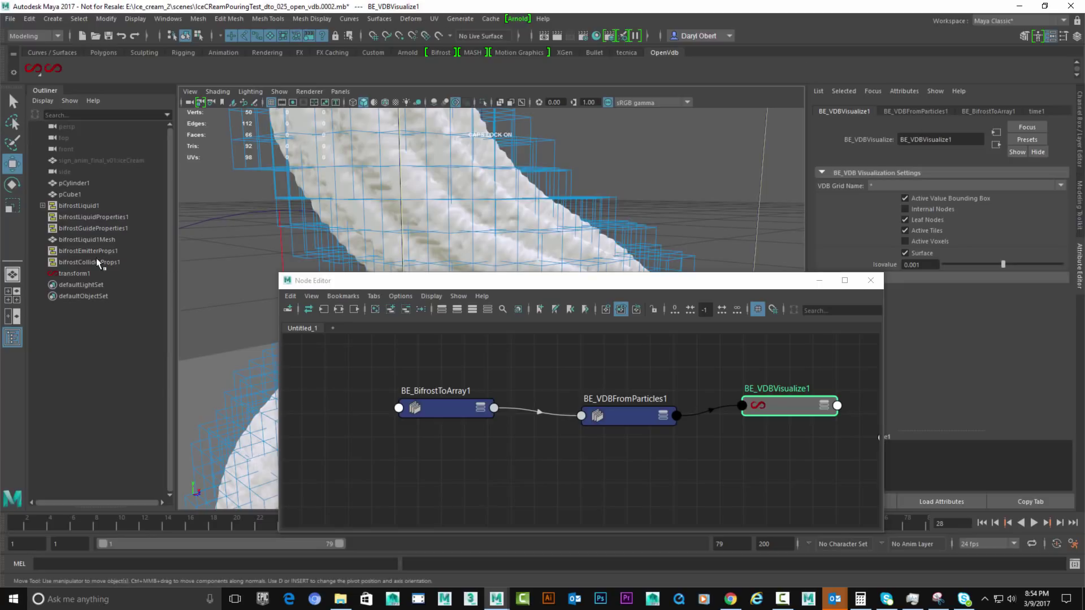
- Review the Bifrost Meshing settings on the shape of bifrostLiquid1
{"action": "left_click", "coordinate": [89, 207]}
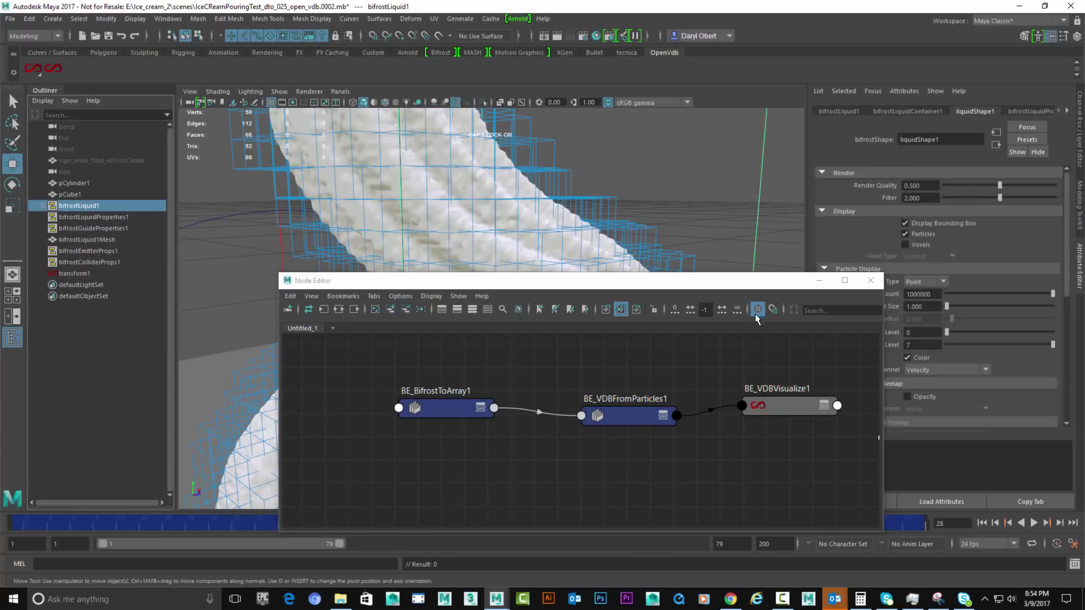
{"action": "left_click_drag", "start_coordinate": [734, 281], "coordinate": [589, 271]}
{"action": "left_click_drag", "start_coordinate": [1066, 294], "coordinate": [1067, 400]}
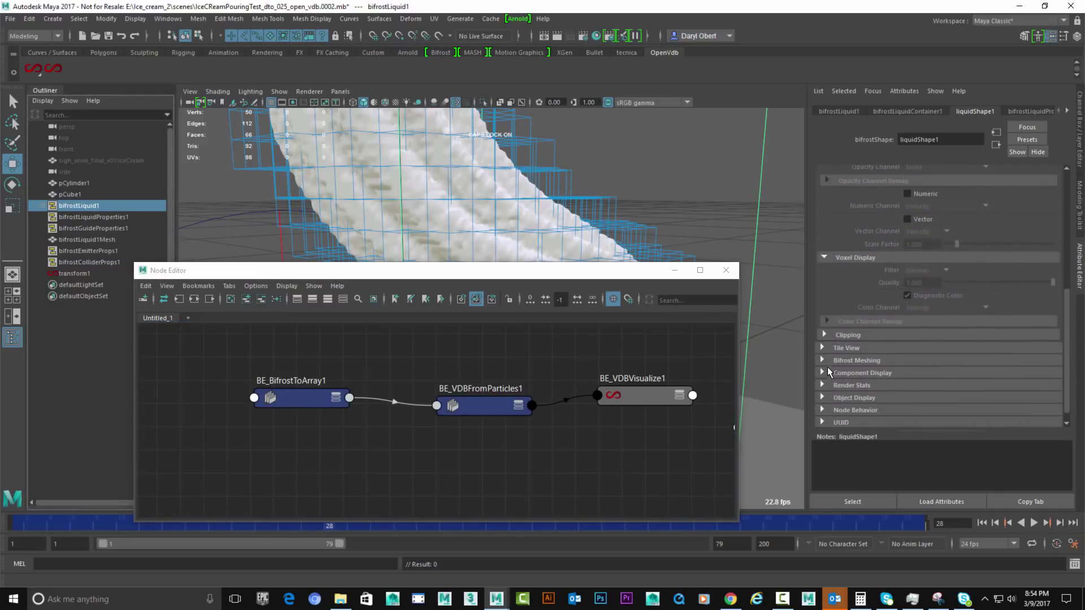
{"action": "left_click", "coordinate": [822, 360]}
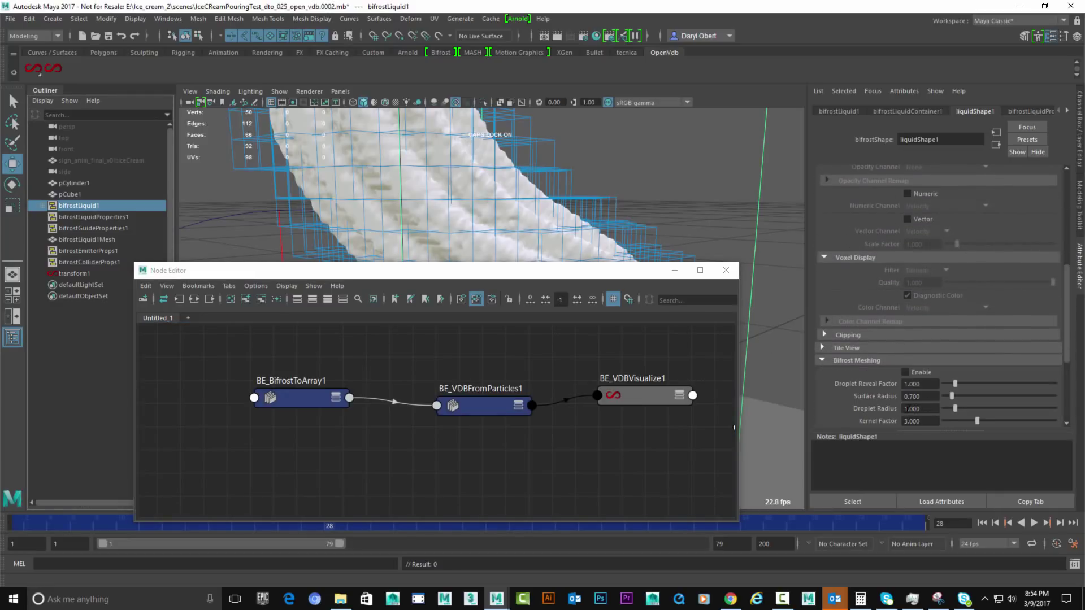
{"action": "scroll", "coordinate": [952, 392], "scroll_direction": "down", "scroll_amount": 2}
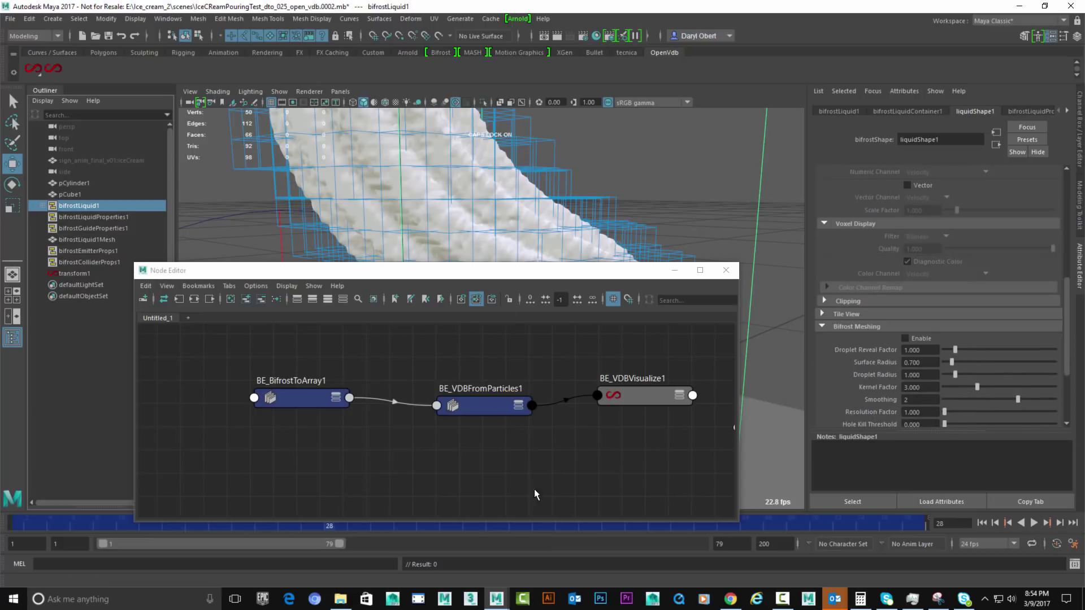
{"action": "left_click", "coordinate": [590, 469]}
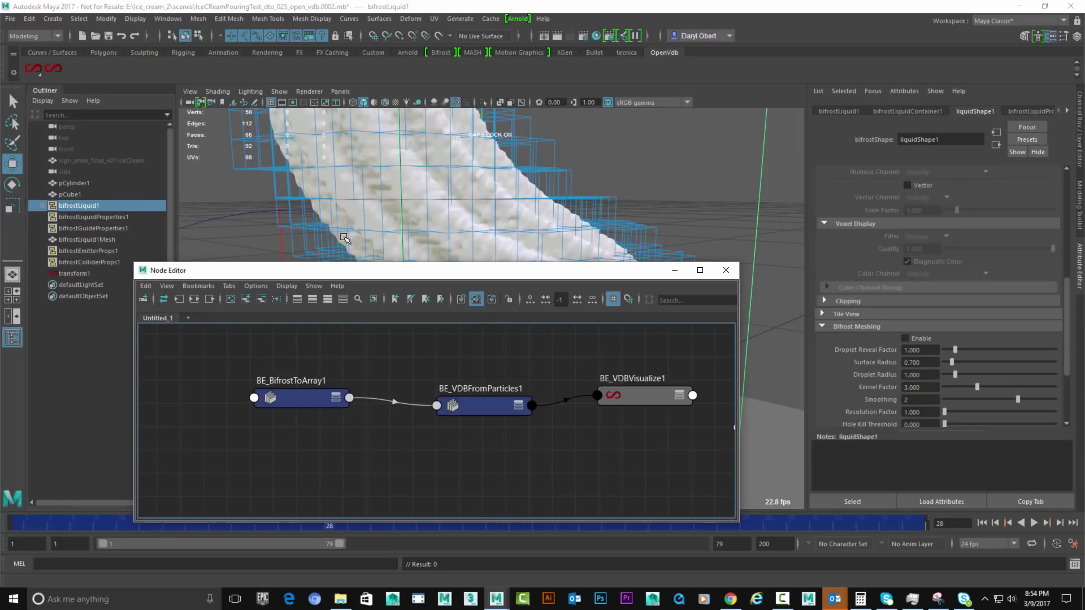
- Turn off Active Value Bounding Box, Leaf Nodes and Active Tiles on BE_VDBVisualize, leaving only Surface displayed
{"action": "left_click_drag", "start_coordinate": [516, 140], "coordinate": [475, 194], "text": "alt"}
{"action": "scroll", "coordinate": [544, 160], "scroll_direction": "down", "scroll_amount": 5}
{"action": "scroll", "coordinate": [564, 148], "scroll_direction": "up", "scroll_amount": 5}
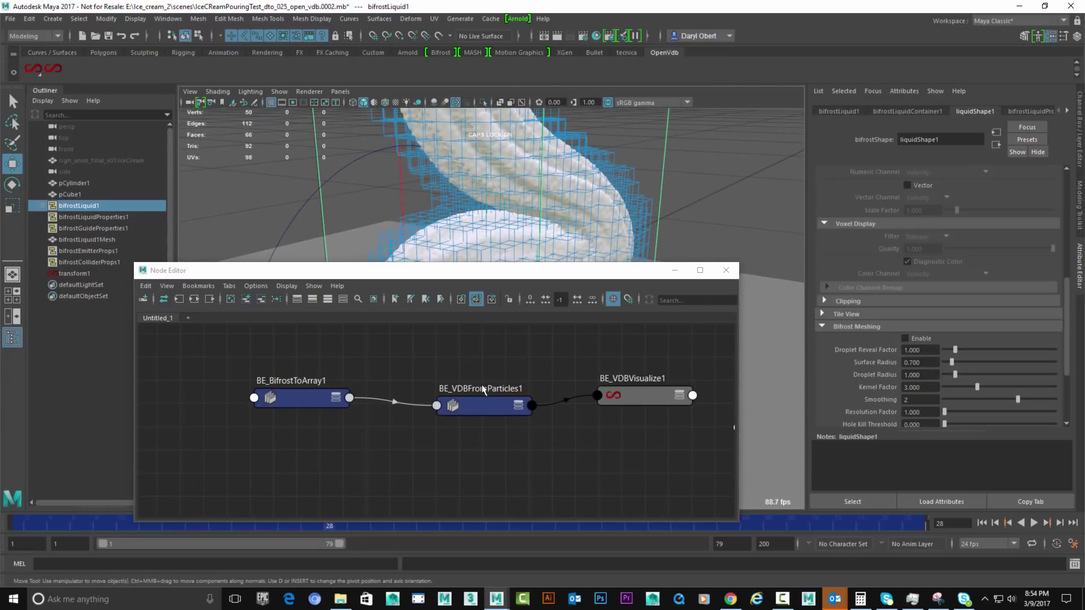
{"action": "left_click", "coordinate": [480, 405]}
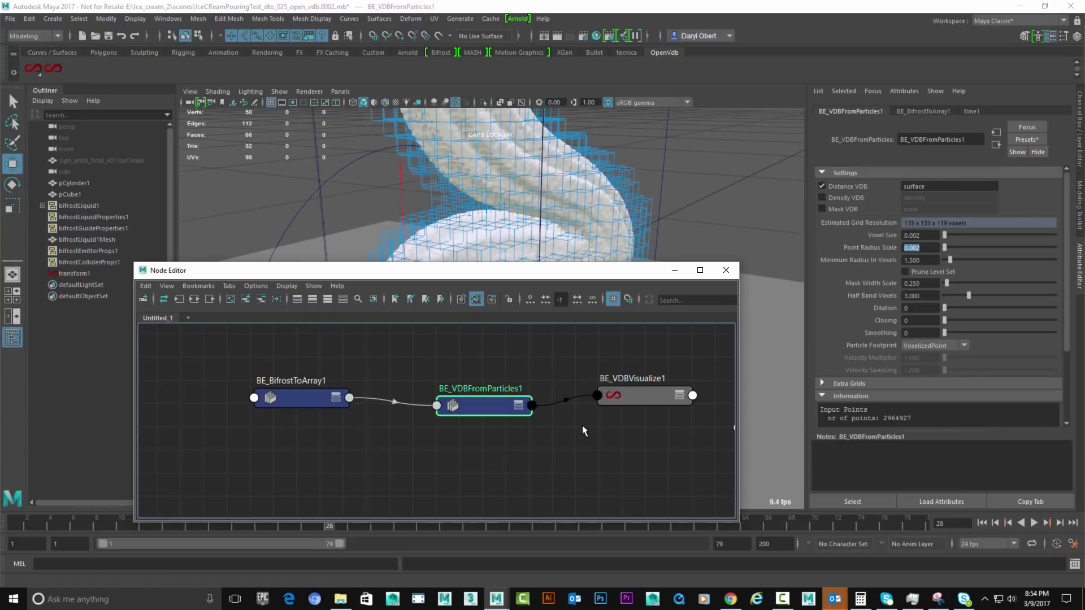
{"action": "left_click", "coordinate": [621, 401]}
{"action": "left_click", "coordinate": [904, 199]}
{"action": "left_click", "coordinate": [905, 210]}
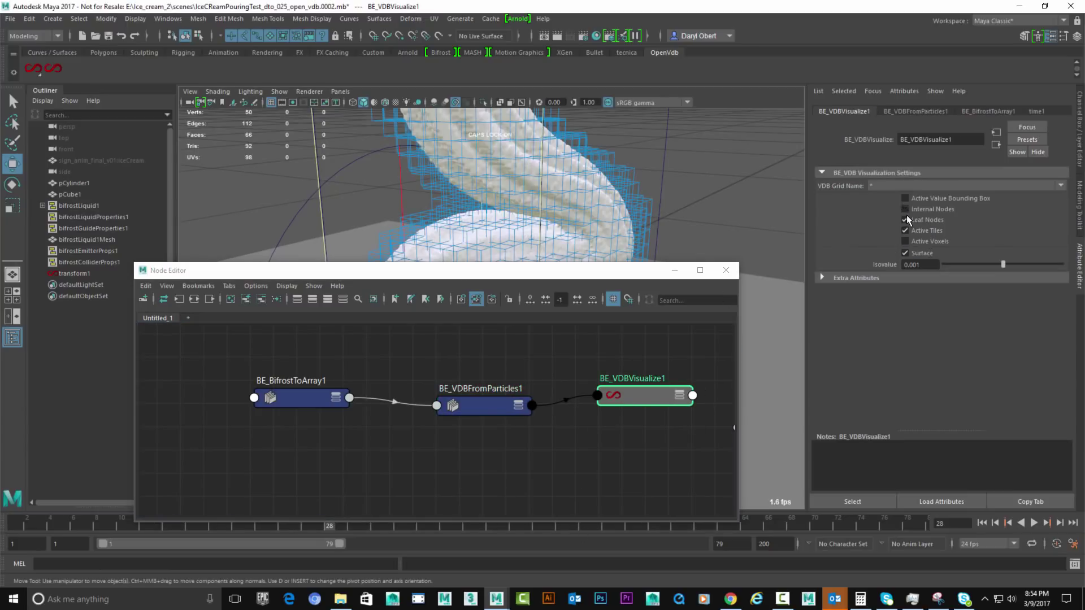
{"action": "left_click", "coordinate": [905, 220]}
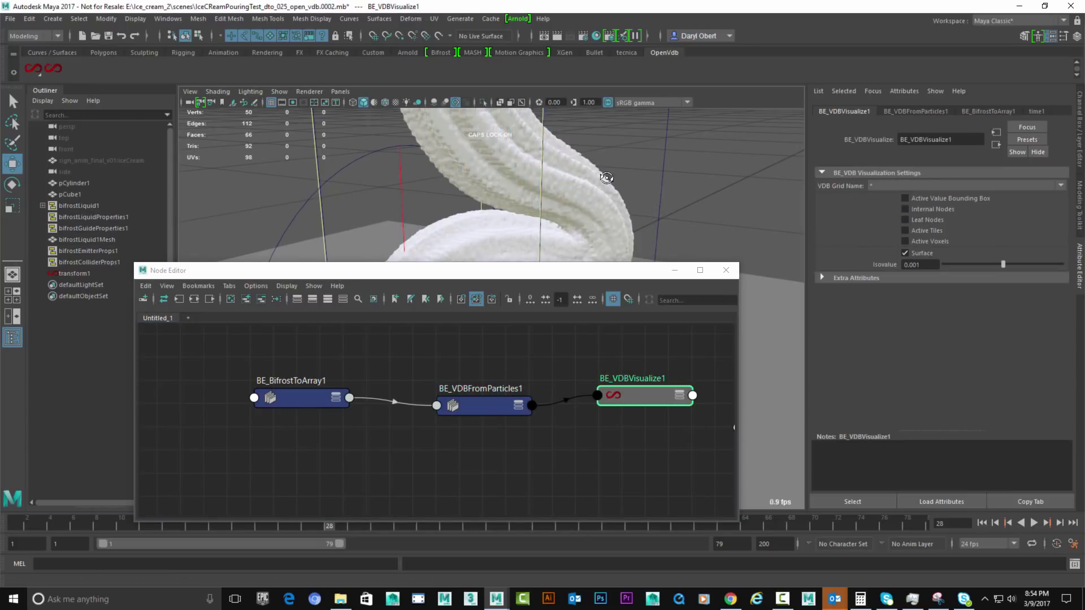
- Spread the nodes apart and add a BE_VDBFilter node between BE_VDBFromParticles and BE_VDBVisualize
{"action": "left_click_drag", "start_coordinate": [481, 399], "coordinate": [463, 385]}
{"action": "left_click_drag", "start_coordinate": [633, 402], "coordinate": [682, 402]}
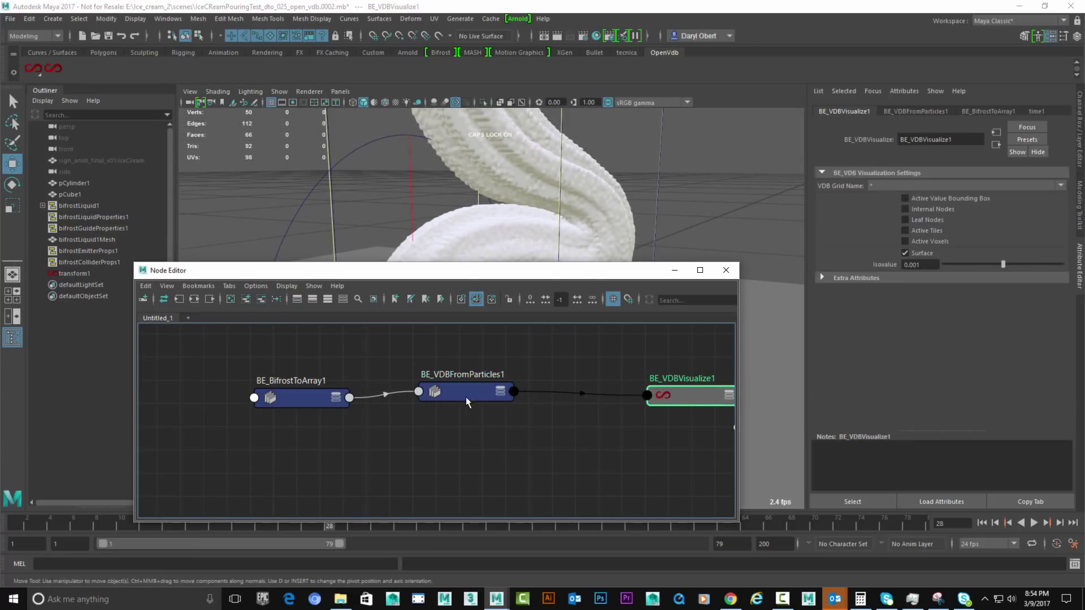
{"action": "left_click_drag", "start_coordinate": [455, 385], "coordinate": [439, 399]}
{"action": "left_click_drag", "start_coordinate": [294, 396], "coordinate": [268, 401]}
{"action": "left_click_drag", "start_coordinate": [436, 402], "coordinate": [407, 400]}
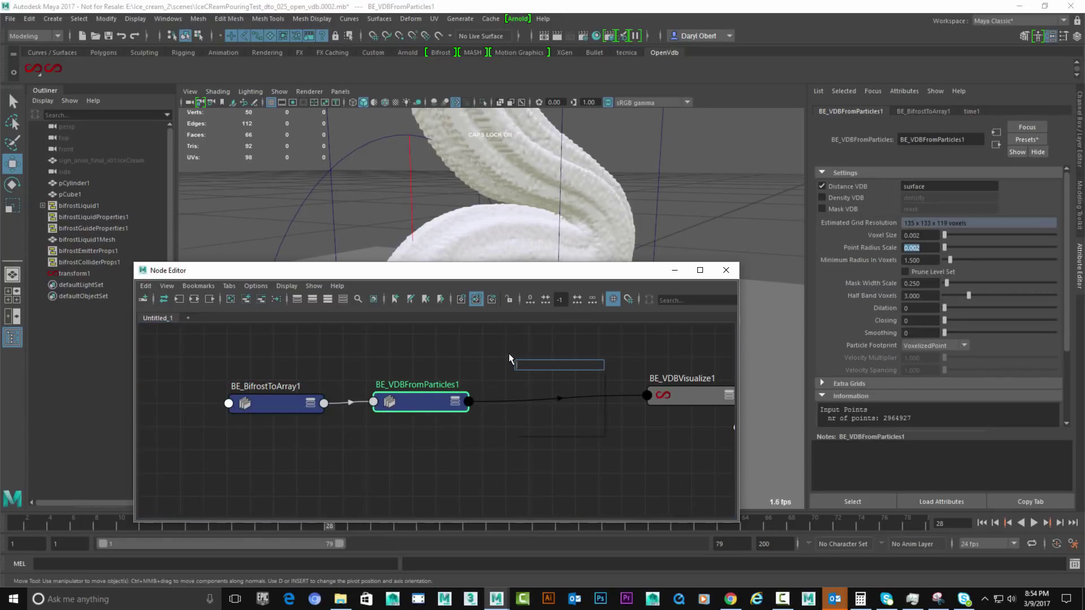
{"action": "type", "text": "BE_VDBFilter"}
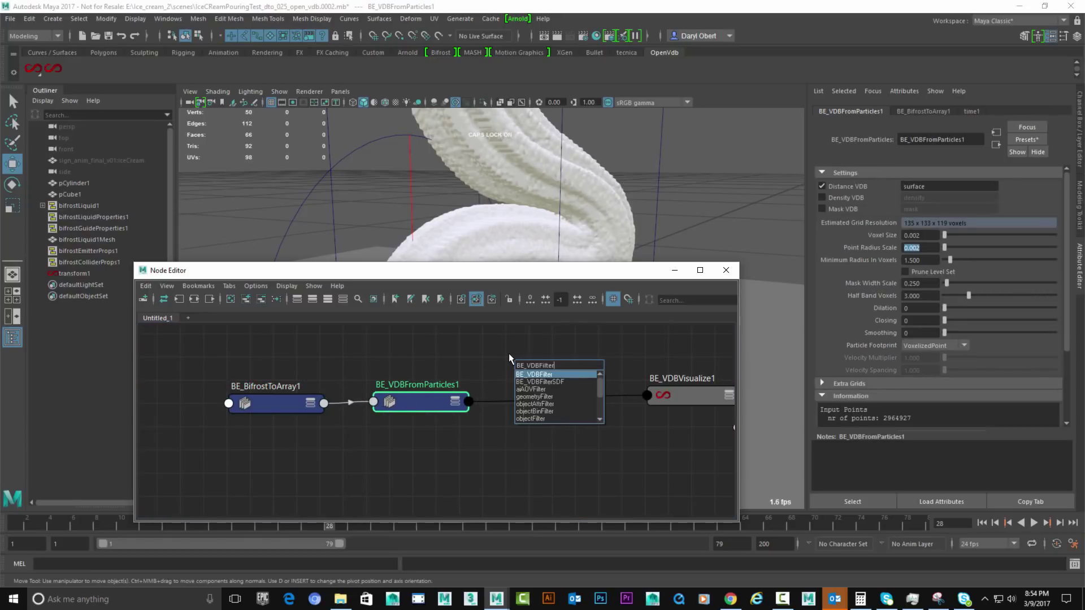
{"action": "key", "text": "Return"}
{"action": "left_click_drag", "start_coordinate": [554, 369], "coordinate": [572, 412]}
- Connect the Vdb Output of BE_VDBFromParticles1 to the VdbInput of BE_VDBFilter1
{"action": "left_click", "coordinate": [468, 402]}
{"action": "left_click", "coordinate": [454, 402]}
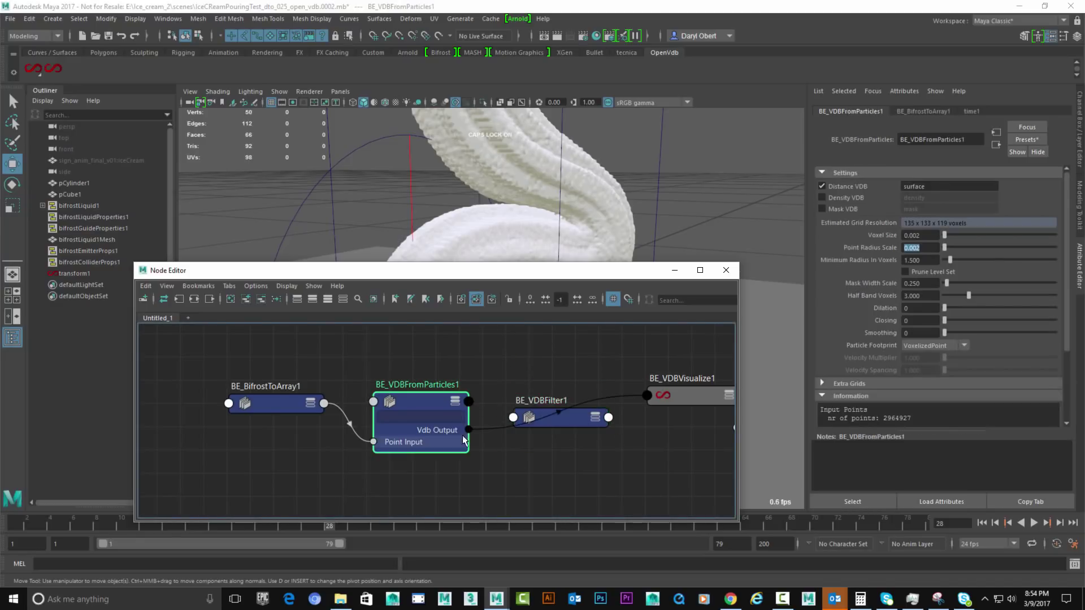
{"action": "left_click", "coordinate": [569, 423]}
{"action": "left_click_drag", "start_coordinate": [569, 422], "coordinate": [584, 440]}
{"action": "left_click_drag", "start_coordinate": [467, 429], "coordinate": [541, 440]}
{"action": "left_click_drag", "start_coordinate": [466, 430], "coordinate": [544, 446]}
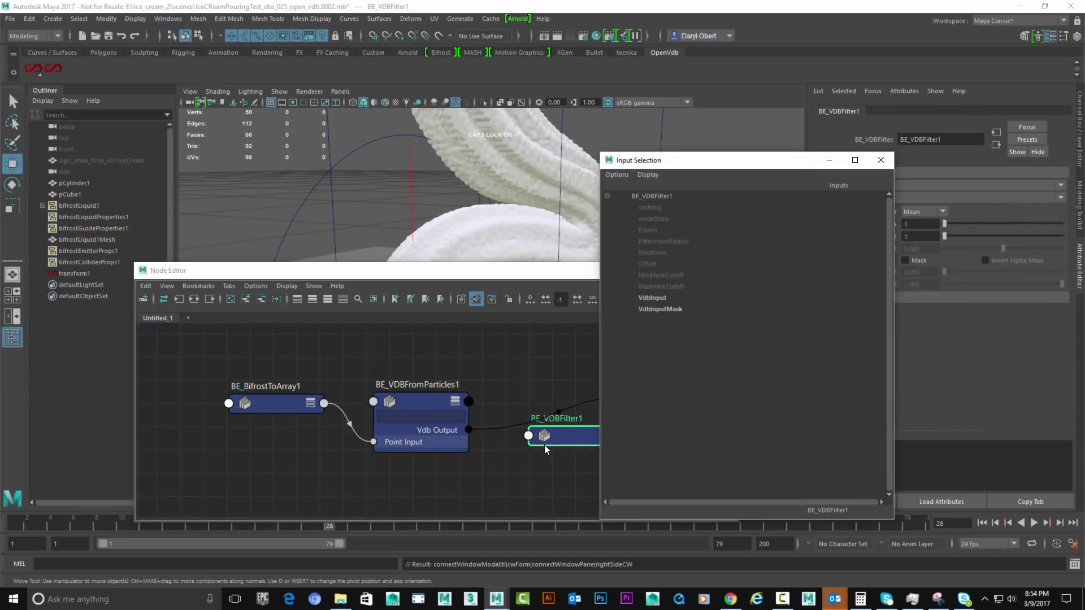
{"action": "left_click", "coordinate": [657, 298]}
- Connect the VdbOutput of BE_VDBFilter1 to the VDBInput of BE_VDBVisualize1, replacing its direct link from BE_VDBFromParticles1
{"action": "left_click", "coordinate": [677, 396]}
{"action": "key", "text": "2"}
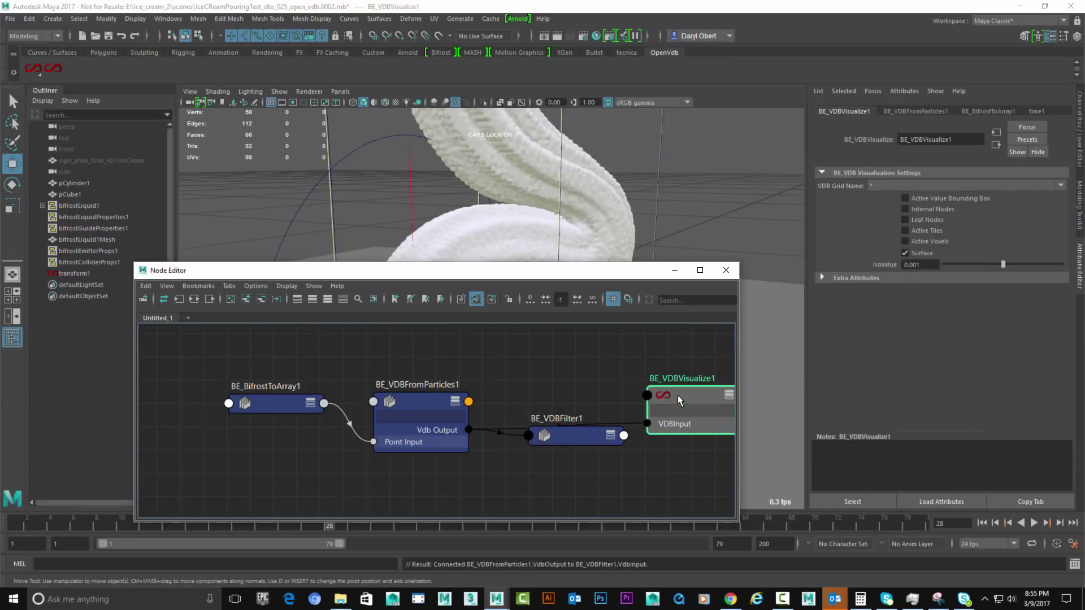
{"action": "left_click_drag", "start_coordinate": [623, 435], "coordinate": [647, 423]}
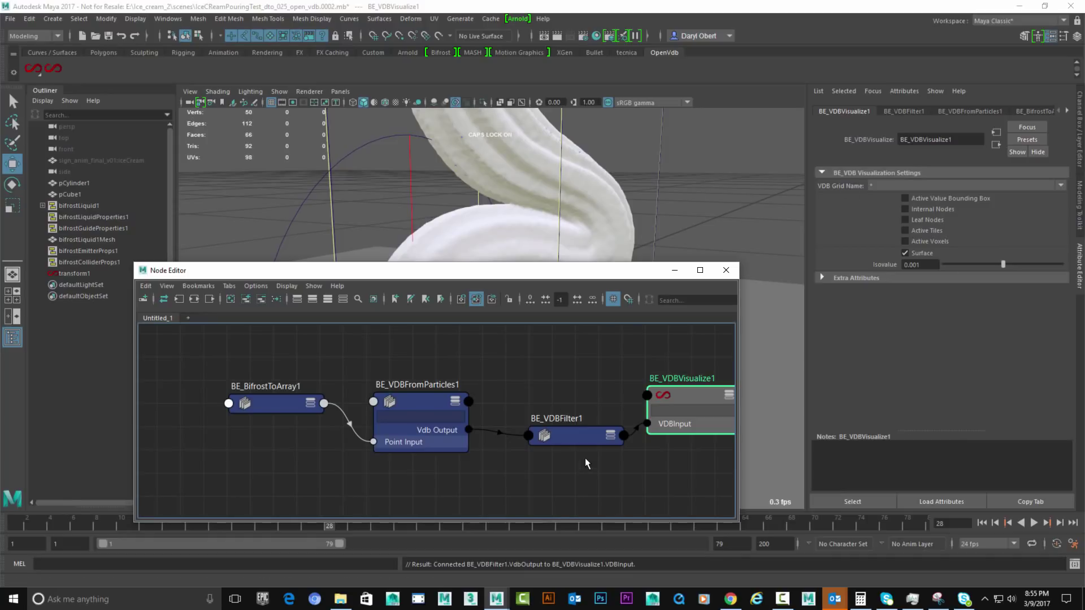
- Try the Gauss filter type on BE_VDBFilter1, settle on Median, and inspect the surface up close
{"action": "left_click", "coordinate": [573, 436]}
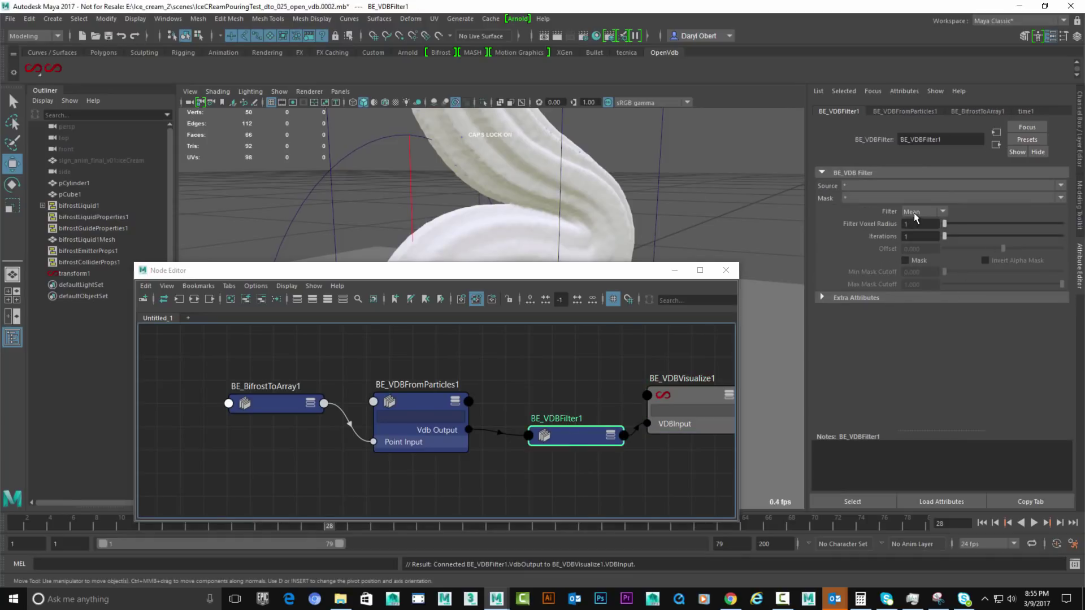
{"action": "left_click", "coordinate": [914, 213]}
{"action": "left_click", "coordinate": [926, 235]}
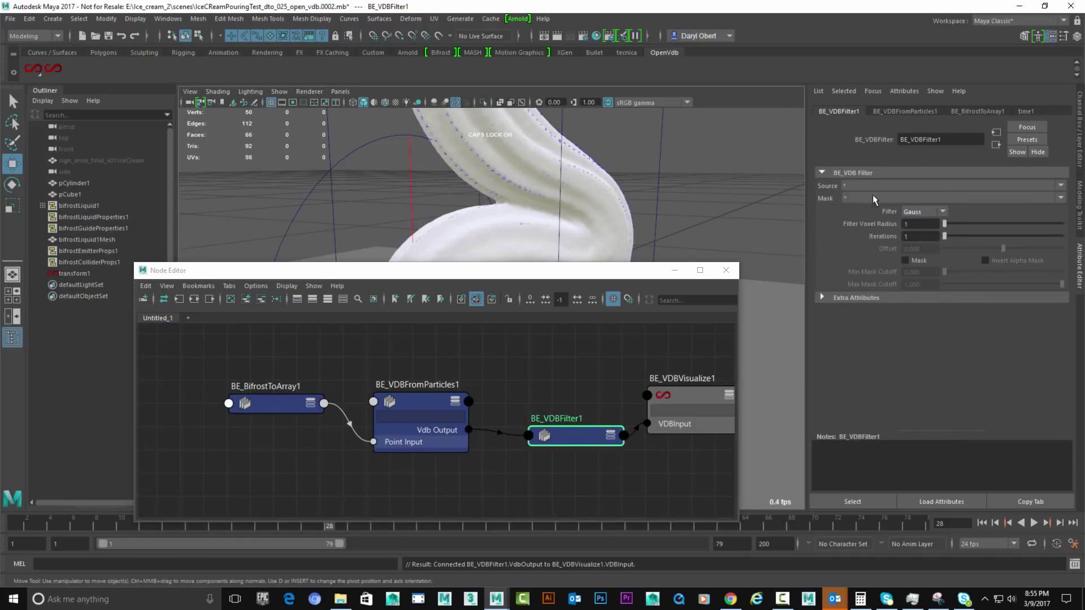
{"action": "left_click", "coordinate": [924, 213]}
{"action": "left_click", "coordinate": [927, 245]}
{"action": "right_click_drag", "start_coordinate": [580, 203], "coordinate": [624, 206], "text": "alt"}
{"action": "left_click_drag", "start_coordinate": [624, 206], "coordinate": [724, 231], "text": "alt"}
- Set BE_VDBFilter1's Filter Voxel Radius to 4 and its Iterations to 2
{"action": "double_click", "coordinate": [917, 226]}
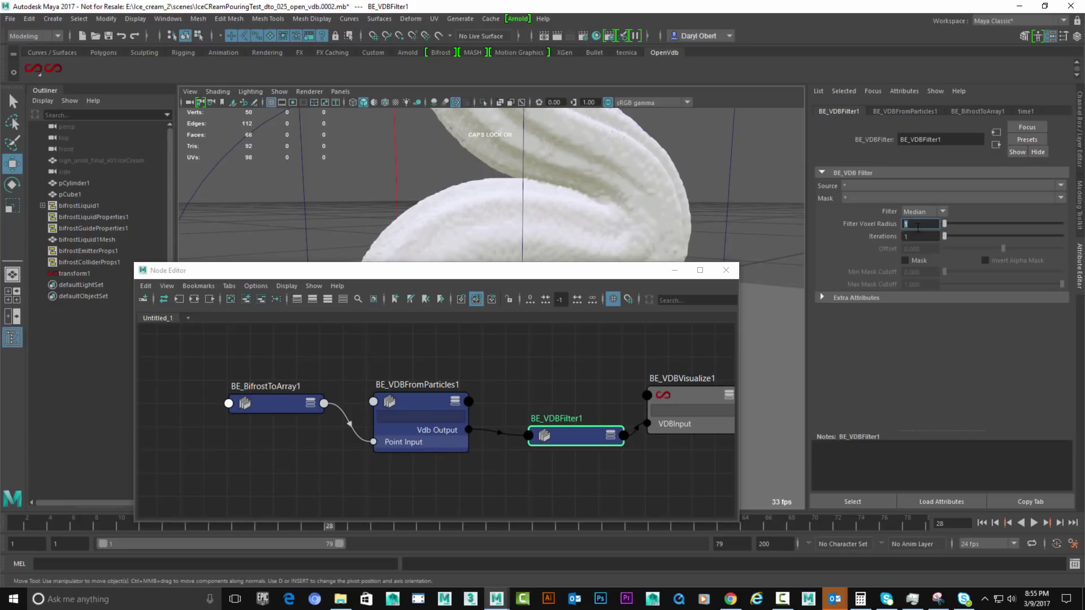
{"action": "type", "text": "4"}
{"action": "key", "text": "Return"}
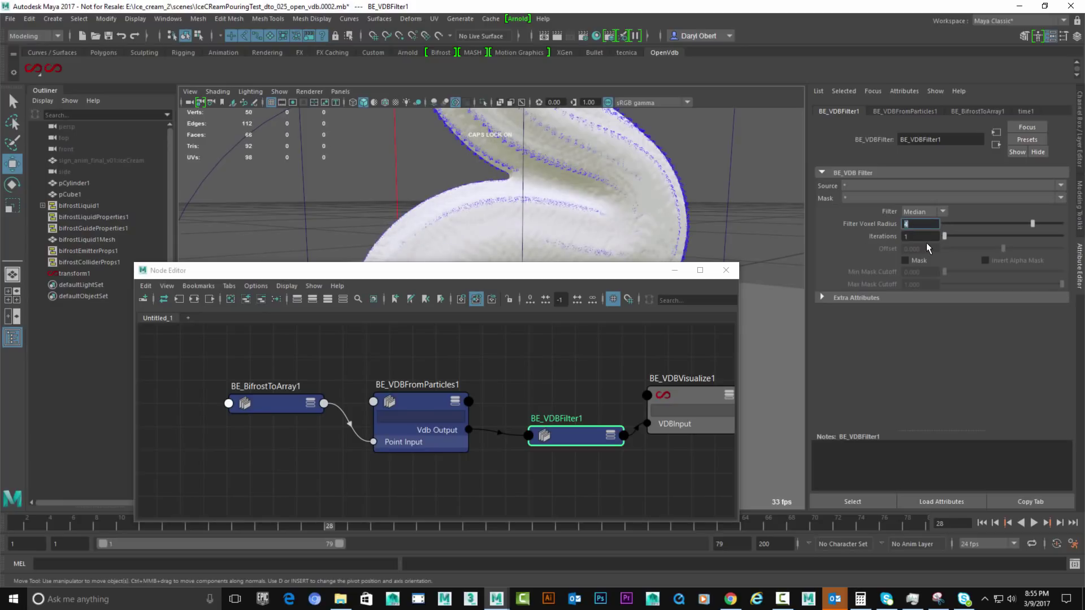
{"action": "double_click", "coordinate": [923, 236]}
{"action": "type", "text": "2"}
{"action": "key", "text": "Return"}
{"action": "left_click", "coordinate": [468, 377]}
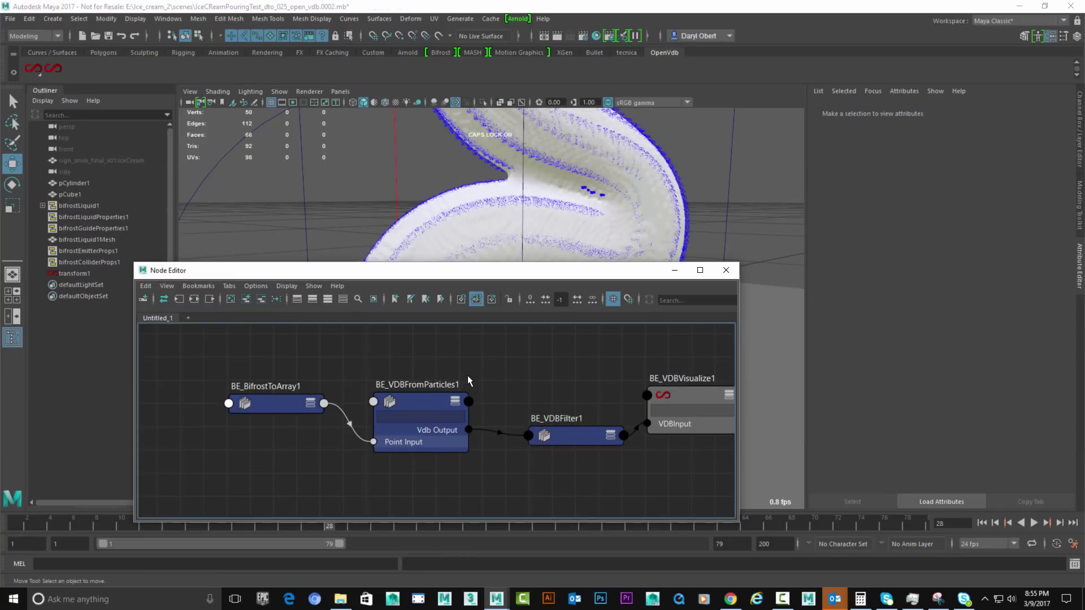
- Set the Voxel Size of BE_VDBFromParticles1 to 0.001 and inspect the refined surface
{"action": "left_click", "coordinate": [418, 398]}
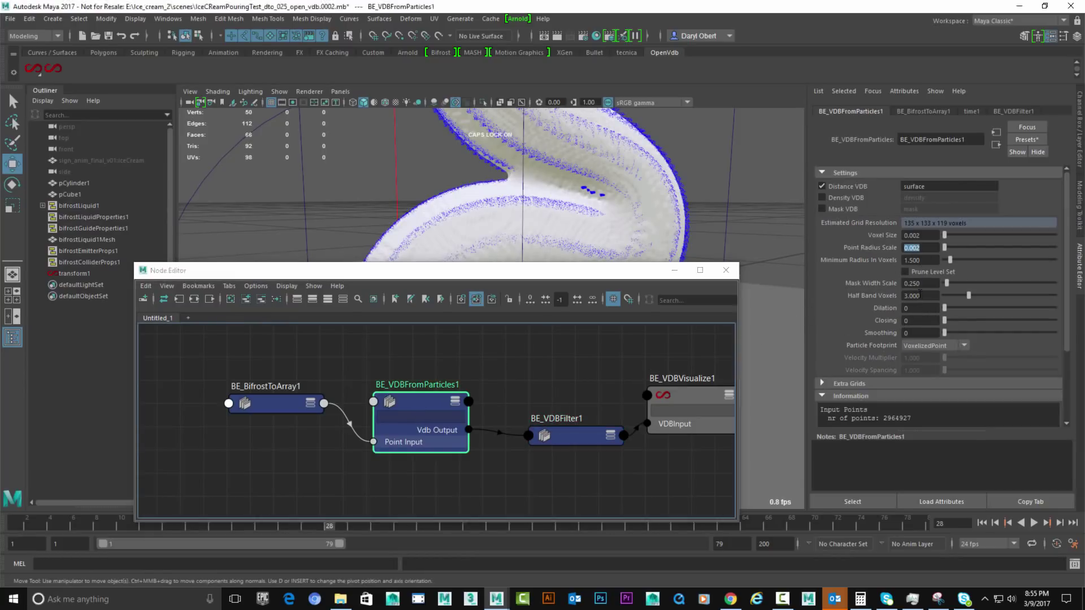
{"action": "double_click", "coordinate": [926, 296]}
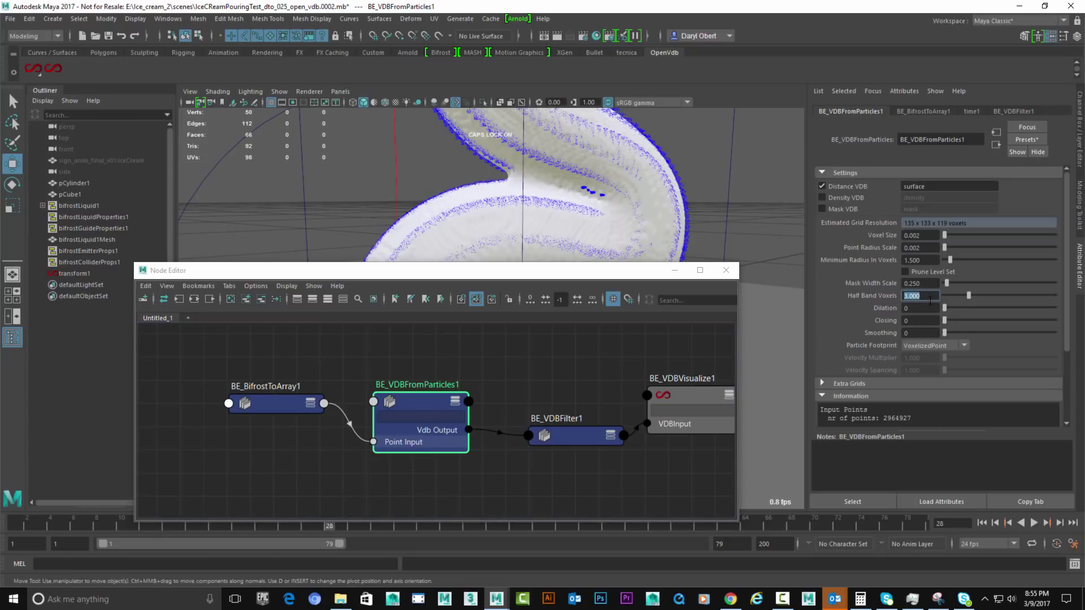
{"action": "left_click_drag", "start_coordinate": [915, 236], "coordinate": [937, 239]}
{"action": "type", "text": "1"}
{"action": "key", "text": "Return"}
{"action": "left_click_drag", "start_coordinate": [663, 165], "coordinate": [583, 171], "text": "alt"}
{"action": "right_click_drag", "start_coordinate": [583, 170], "coordinate": [751, 207], "text": "alt"}
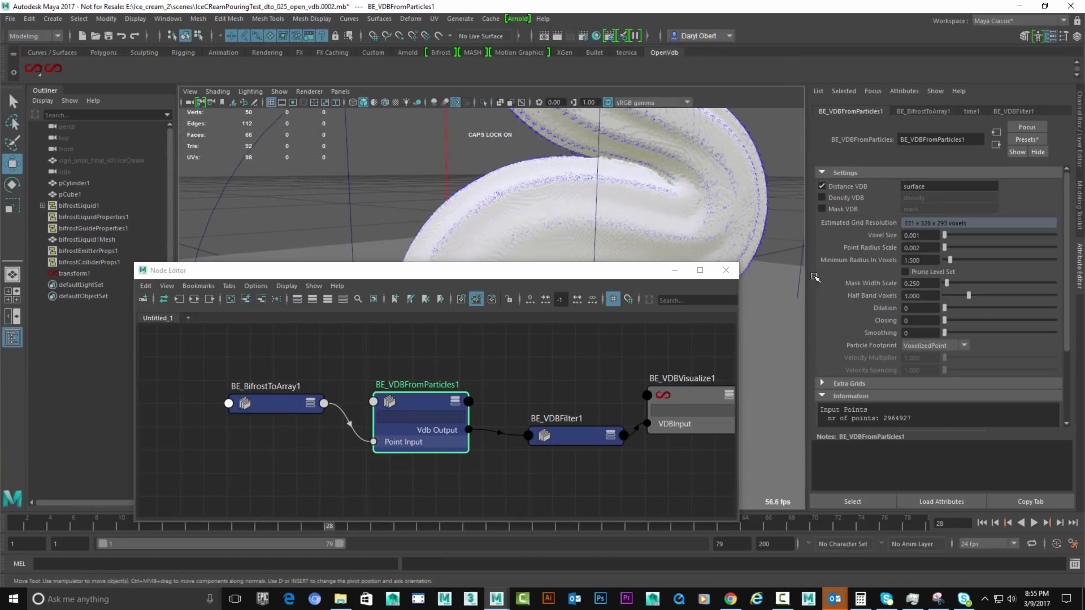
- Set Smoothing on BE_VDBFromParticles1 to 2 and look over the surface
{"action": "double_click", "coordinate": [919, 334]}
{"action": "type", "text": "2"}
{"action": "key", "text": "Return"}
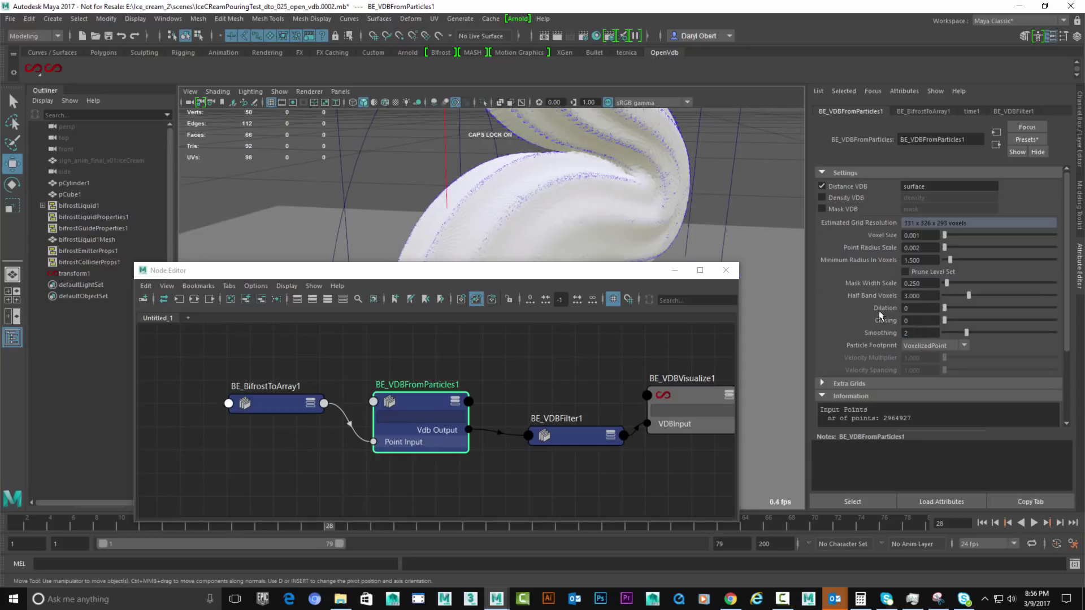
{"action": "left_click_drag", "start_coordinate": [726, 219], "coordinate": [674, 217], "text": "alt"}
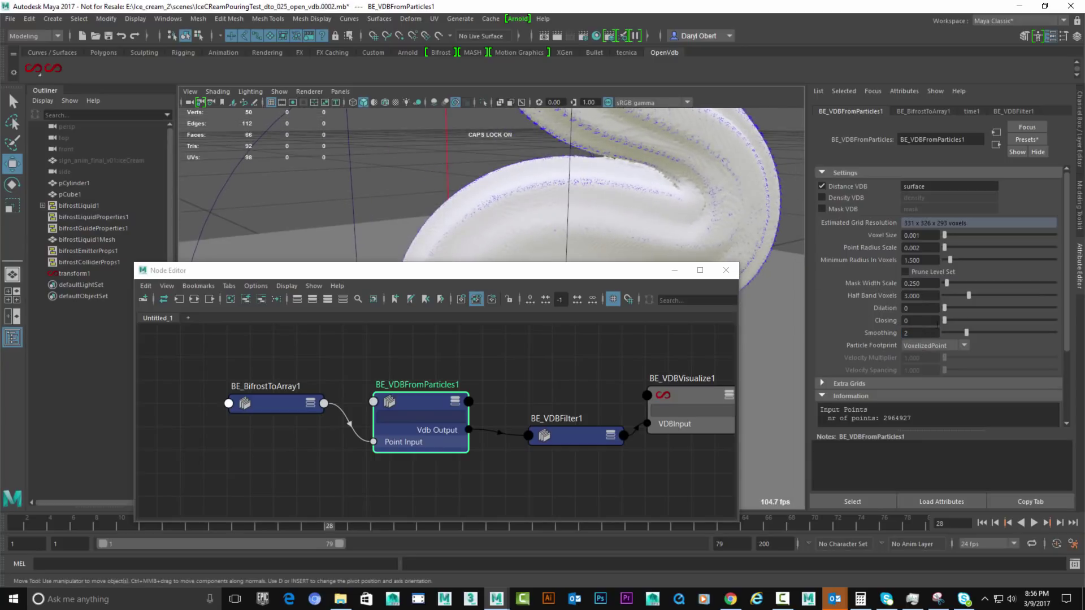
- Set Half Band Voxels on BE_VDBFromParticles1 to 5 and view the whole liquid shape
{"action": "double_click", "coordinate": [921, 296]}
{"action": "type", "text": "5"}
{"action": "key", "text": "Return"}
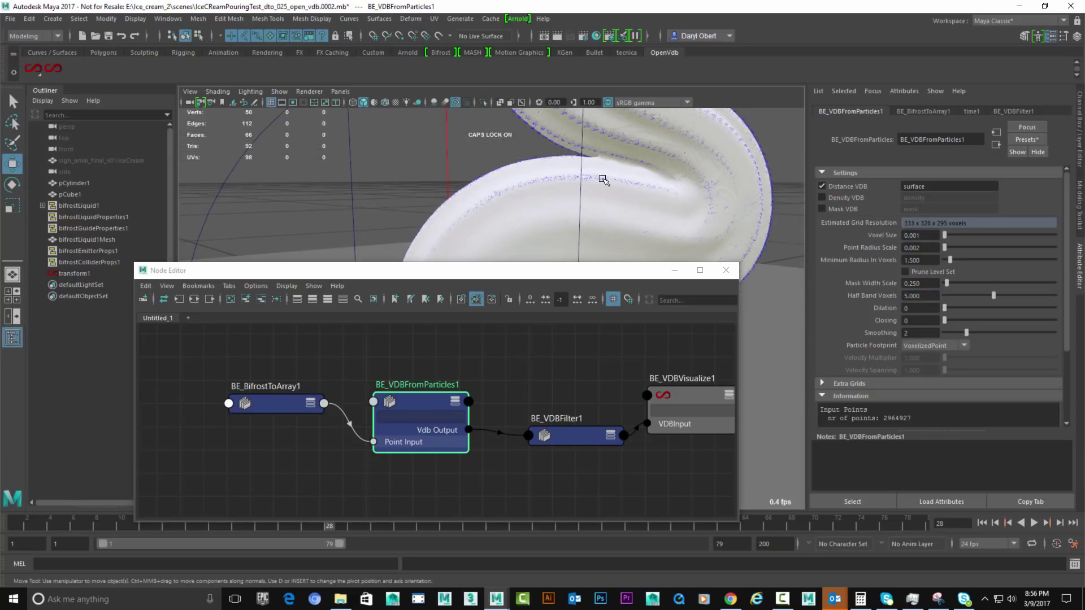
{"action": "left_click_drag", "start_coordinate": [600, 176], "coordinate": [586, 178], "text": "alt"}
{"action": "middle_click_drag", "start_coordinate": [586, 177], "coordinate": [649, 208], "text": "alt"}
{"action": "right_click_drag", "start_coordinate": [649, 208], "coordinate": [577, 206], "text": "alt"}
{"action": "left_click_drag", "start_coordinate": [577, 206], "coordinate": [570, 211], "text": "alt"}
- Apply the saved ice1 preset to BE_VDBFromParticles1, replacing its current settings
{"action": "left_click", "coordinate": [423, 397]}
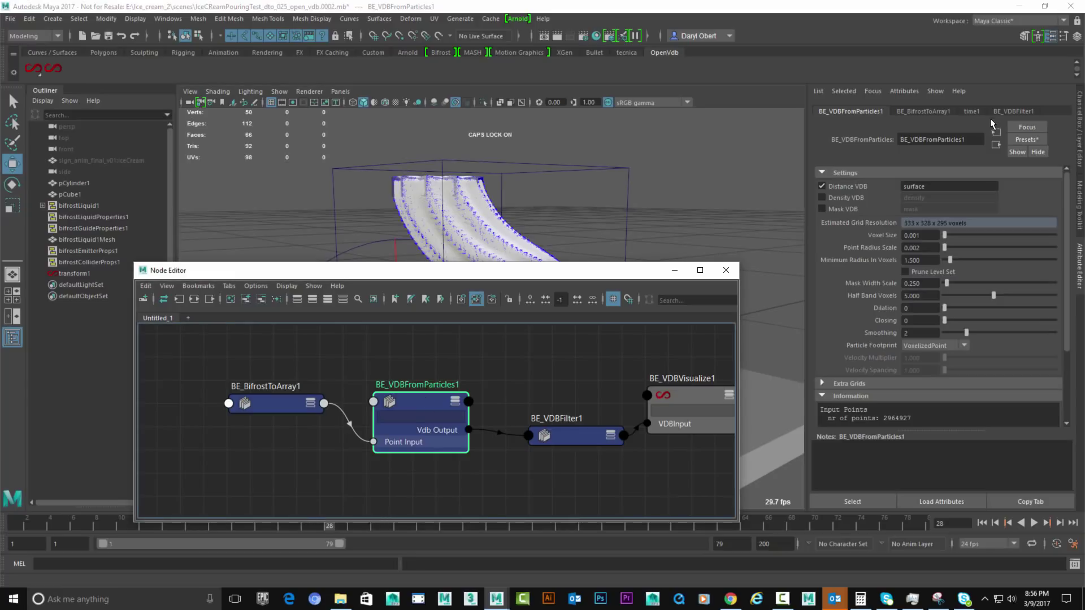
{"action": "left_click", "coordinate": [1020, 140]}
{"action": "mouse_move", "coordinate": [1000, 179]}
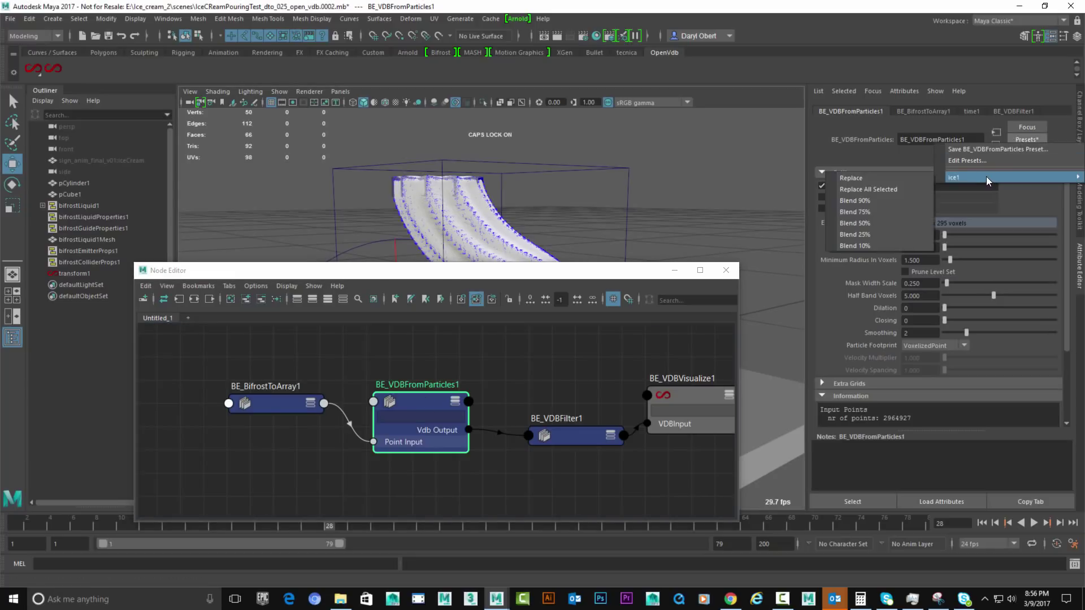
{"action": "left_click", "coordinate": [876, 178]}
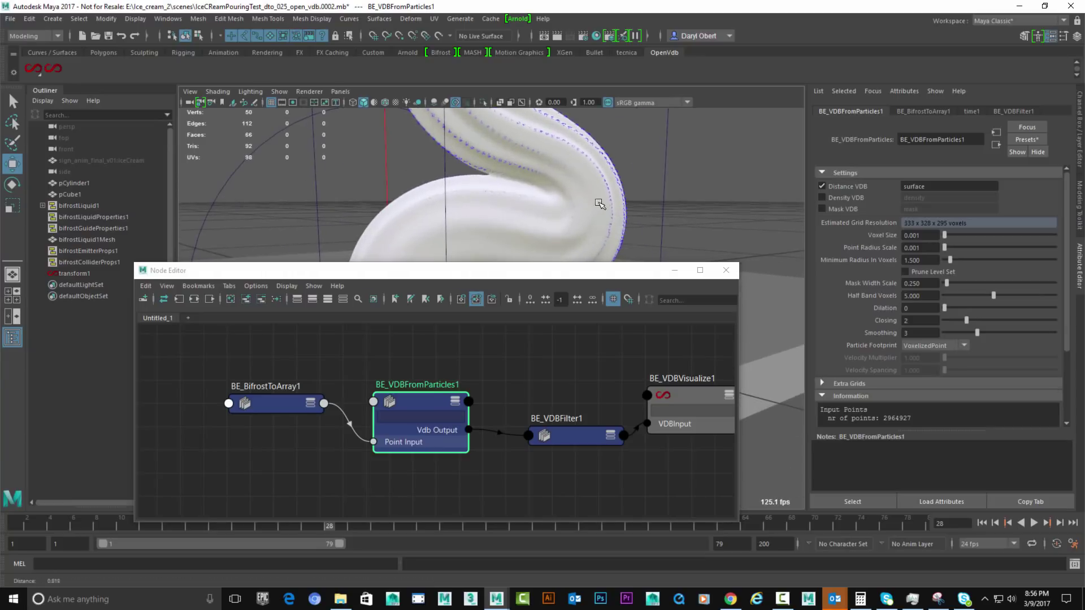
- Spread the network nodes apart to make room around BE_VDBFilter1
{"action": "left_click_drag", "start_coordinate": [320, 406], "coordinate": [287, 408]}
{"action": "left_click_drag", "start_coordinate": [392, 398], "coordinate": [339, 389]}
{"action": "left_click_drag", "start_coordinate": [214, 406], "coordinate": [166, 412]}
{"action": "left_click_drag", "start_coordinate": [373, 385], "coordinate": [323, 377]}
{"action": "left_click", "coordinate": [522, 389]}
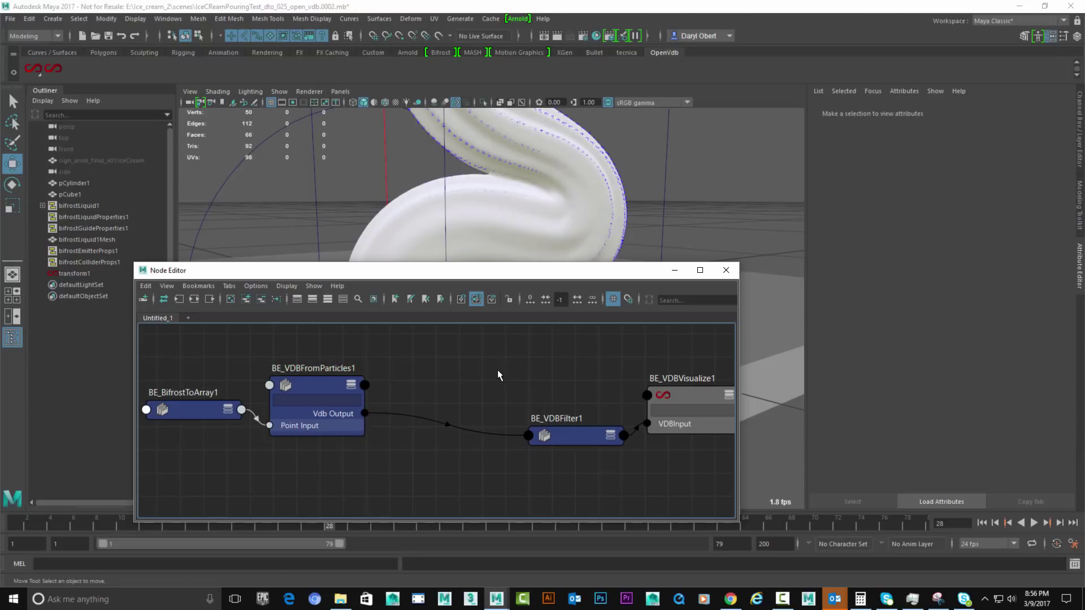
{"action": "left_click_drag", "start_coordinate": [672, 398], "coordinate": [715, 399]}
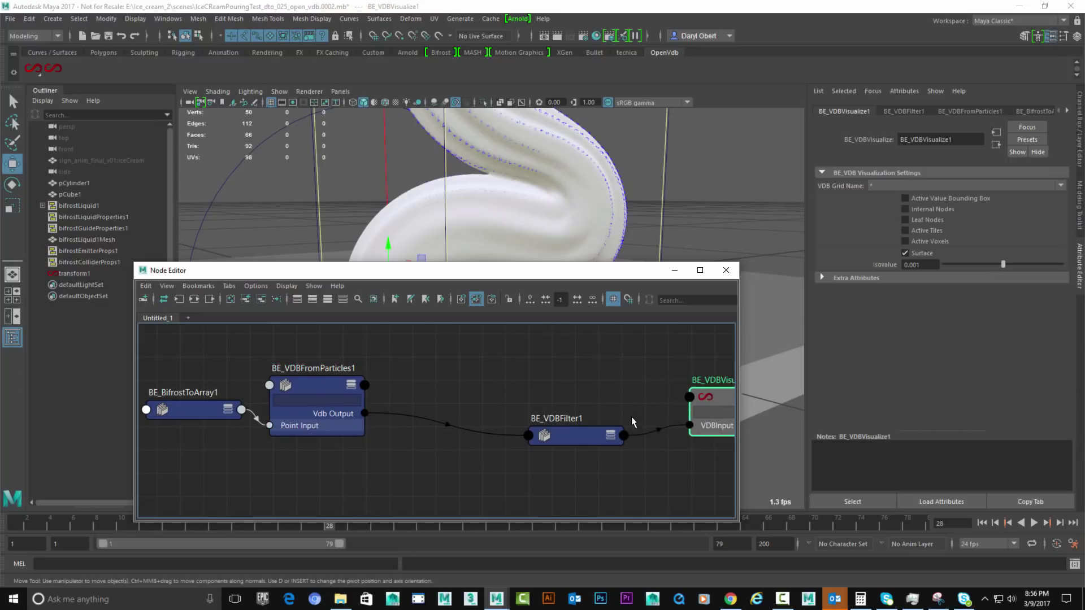
{"action": "left_click_drag", "start_coordinate": [585, 435], "coordinate": [534, 406]}
- Add a BE_VDBFilterSDF node and place it above the gap between BE_VDBFromParticles1 and BE_VDBFilter1
{"action": "key", "text": "Tab"}
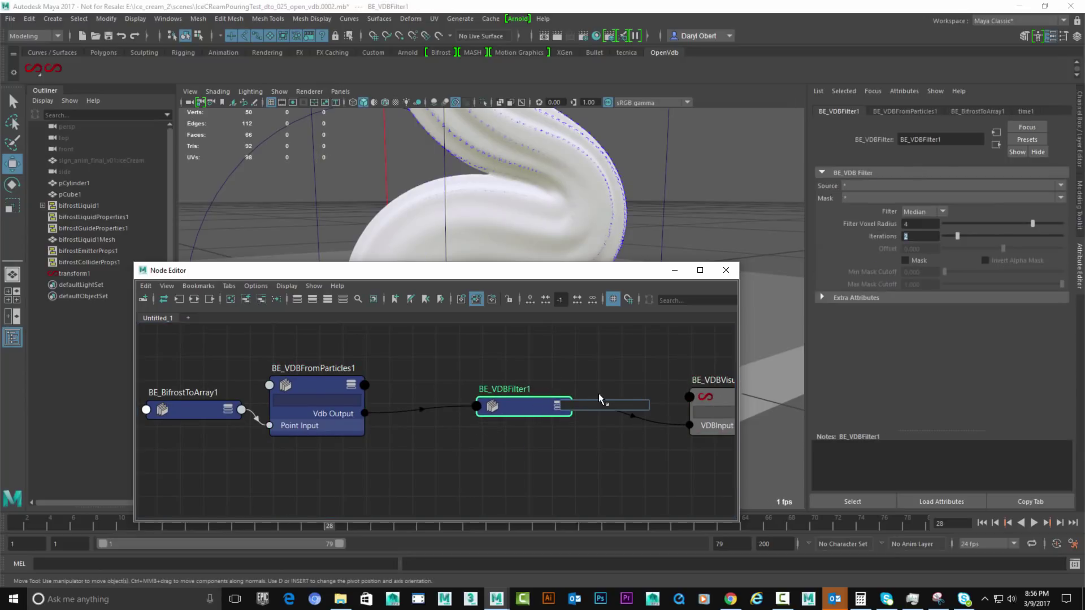
{"action": "type", "text": "filt"}
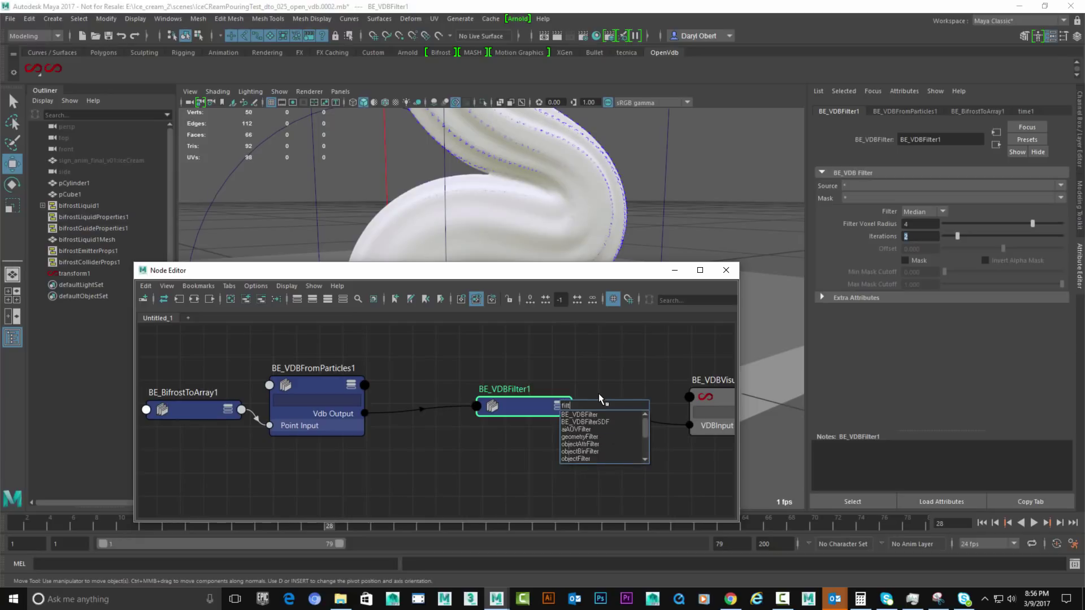
{"action": "key", "text": "Down"}
{"action": "key", "text": "Down"}
{"action": "key", "text": "Return"}
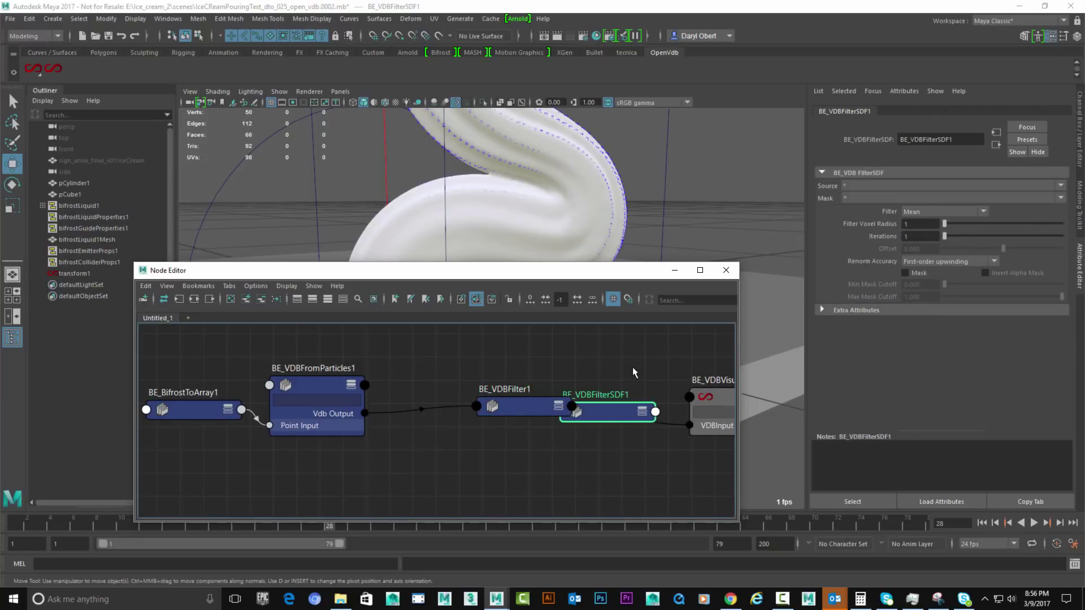
{"action": "left_click_drag", "start_coordinate": [618, 410], "coordinate": [453, 354]}
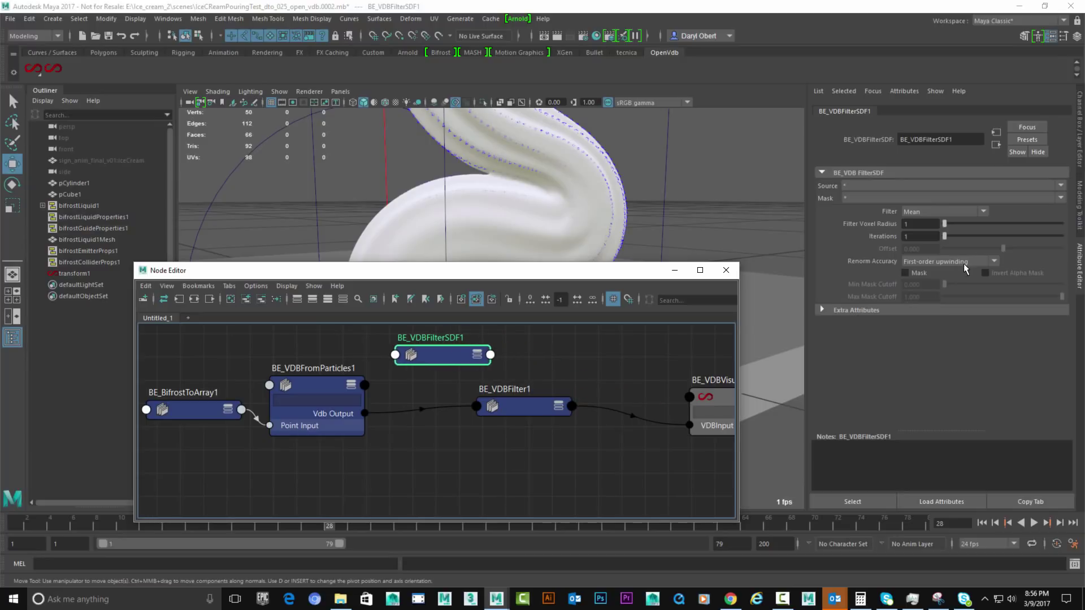
- Set the BE_VDBFilterSDF1 filter type to Mean Curvature Flow with 2 iterations
{"action": "left_click", "coordinate": [922, 214]}
{"action": "left_click", "coordinate": [933, 256]}
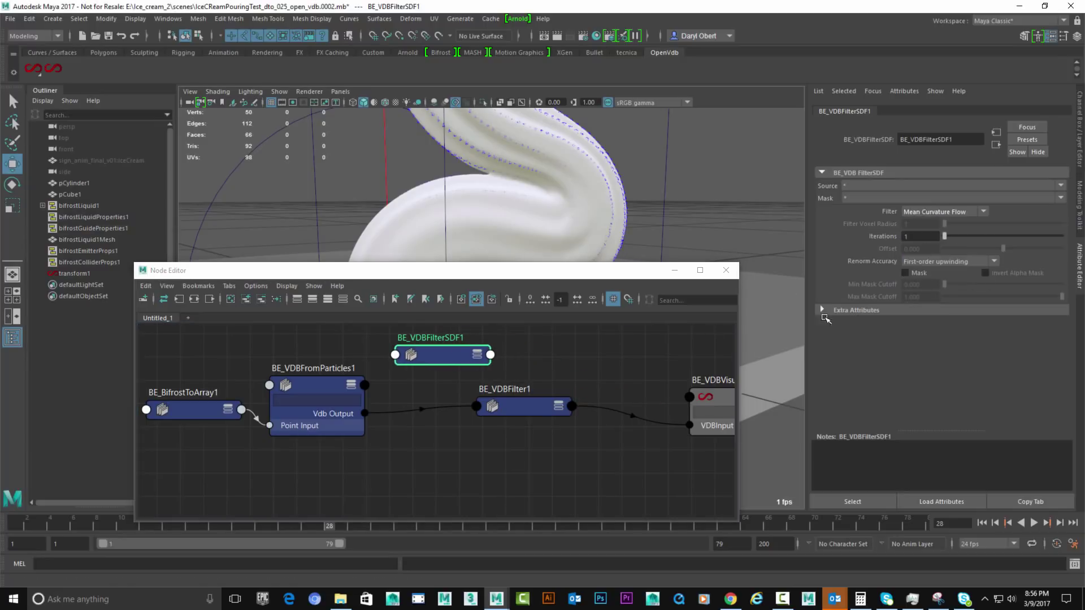
{"action": "double_click", "coordinate": [910, 236]}
{"action": "type", "text": "2"}
{"action": "key", "text": "Return"}
- Line up BE_VDBFilterSDF1 before BE_VDBFilter1 and connect the Vdb Output of BE_VDBFromParticles1 to its VdbInput
{"action": "left_click_drag", "start_coordinate": [513, 411], "coordinate": [583, 362]}
{"action": "left_click_drag", "start_coordinate": [426, 357], "coordinate": [441, 365]}
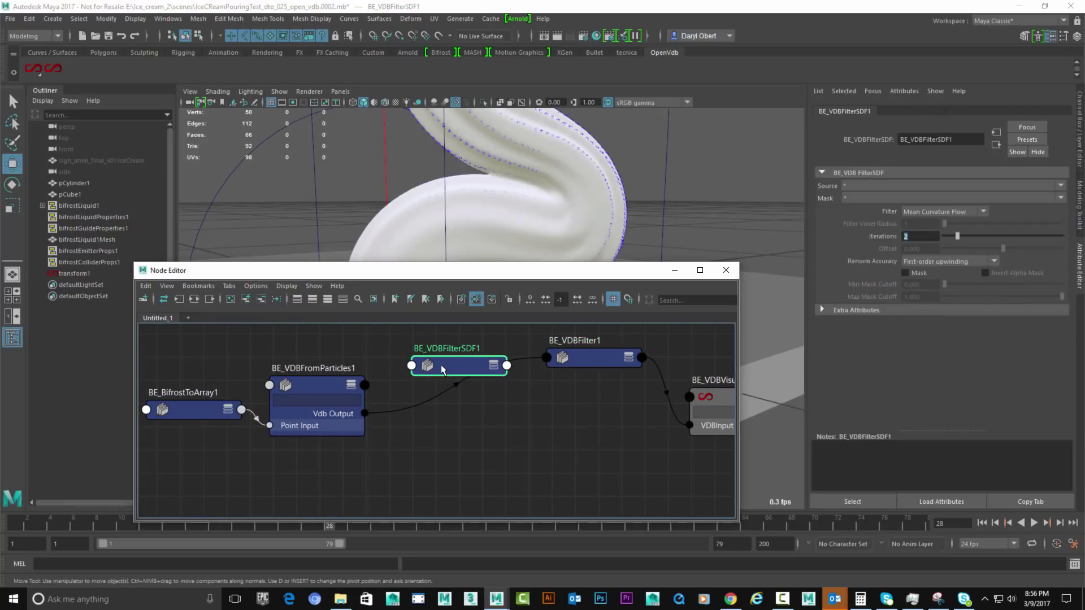
{"action": "left_click_drag", "start_coordinate": [364, 413], "coordinate": [411, 365]}
{"action": "left_click", "coordinate": [429, 372]}
{"action": "left_click", "coordinate": [643, 297]}
- Connect the VdbOutput of BE_VDBFilterSDF1 to the VdbInput of BE_VDBFilter1 and tidy the node's position
{"action": "left_click", "coordinate": [472, 364]}
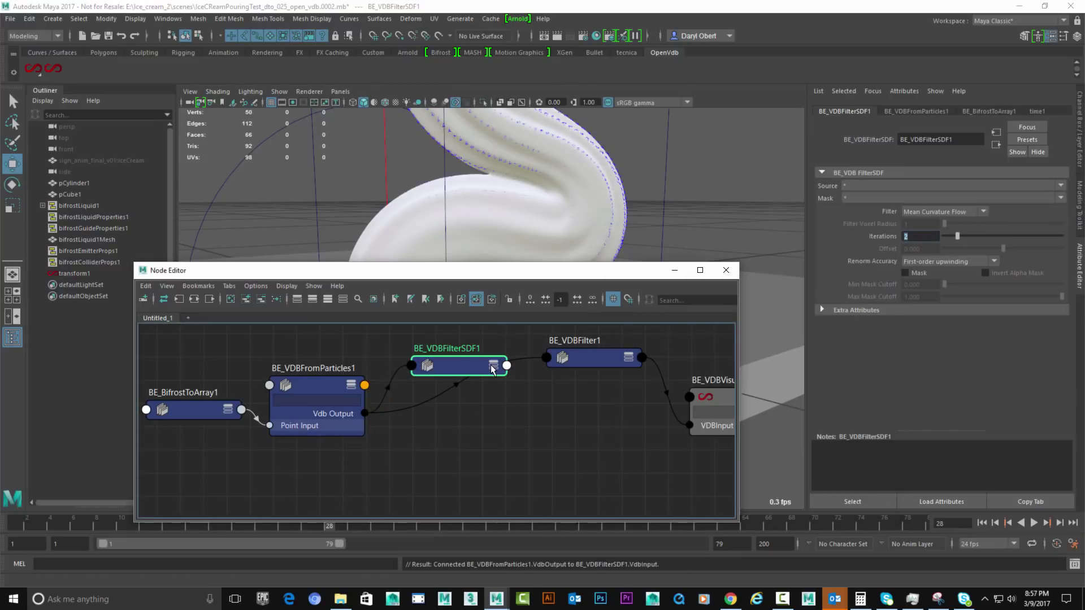
{"action": "left_click", "coordinate": [492, 364]}
{"action": "left_click", "coordinate": [577, 360]}
{"action": "key", "text": "2"}
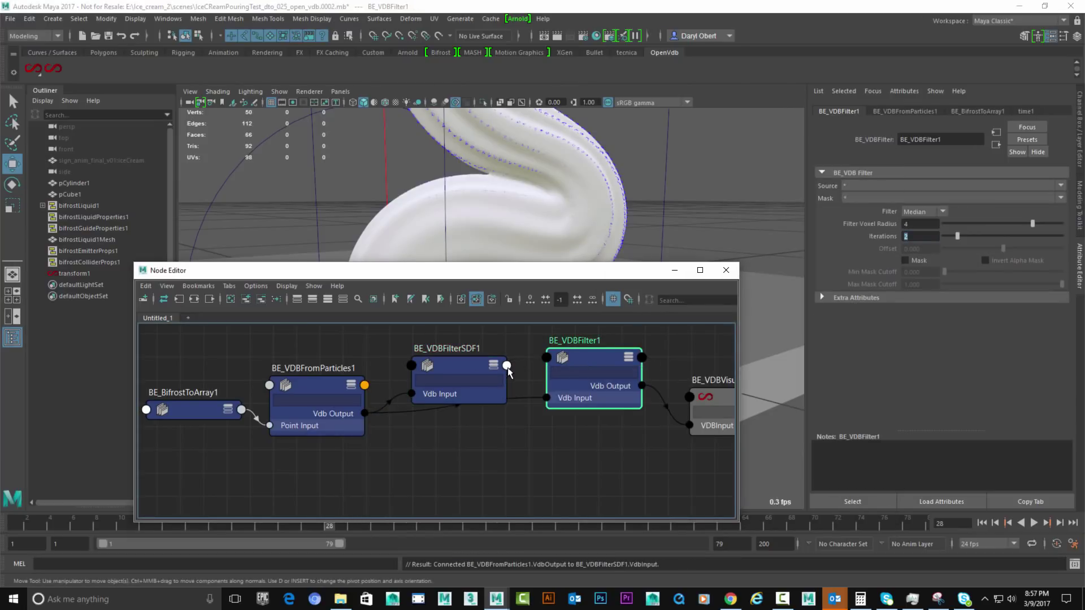
{"action": "left_click", "coordinate": [506, 366]}
{"action": "left_click_drag", "start_coordinate": [506, 366], "coordinate": [591, 403]}
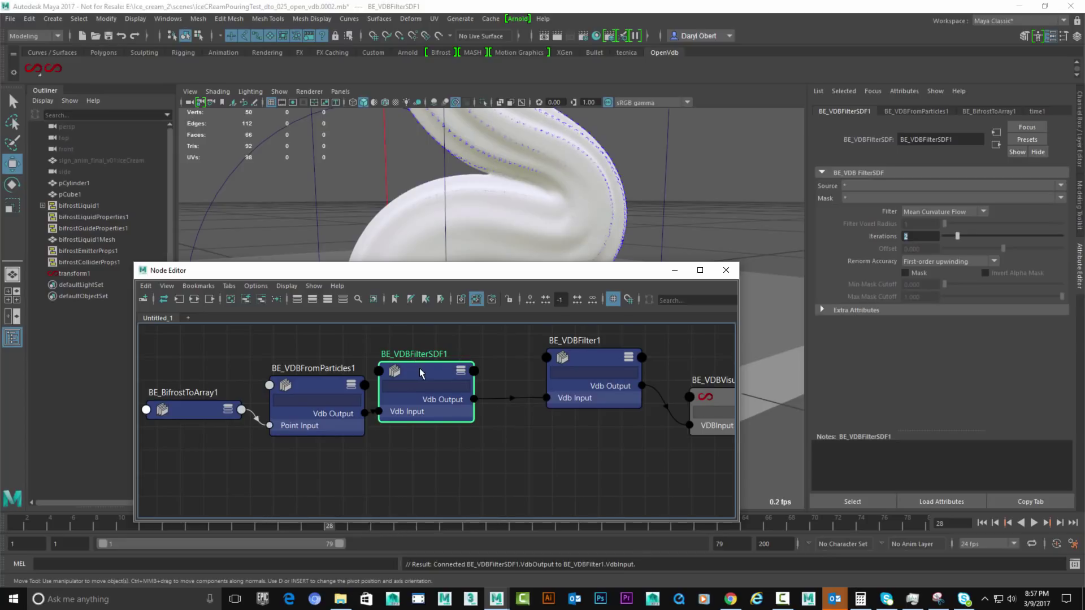
{"action": "left_click_drag", "start_coordinate": [420, 367], "coordinate": [428, 367]}
- Move BE_VDBVisualize1 and transform1 away from the filter nodes to free space after BE_VDBFilter1
{"action": "middle_click_drag", "start_coordinate": [579, 403], "coordinate": [467, 418], "text": "alt"}
{"action": "left_click_drag", "start_coordinate": [531, 231], "coordinate": [564, 247], "text": "alt"}
{"action": "left_click_drag", "start_coordinate": [629, 404], "coordinate": [685, 354]}
{"action": "middle_click_drag", "start_coordinate": [549, 355], "coordinate": [480, 381], "text": "alt"}
{"action": "left_click_drag", "start_coordinate": [585, 455], "coordinate": [656, 469]}
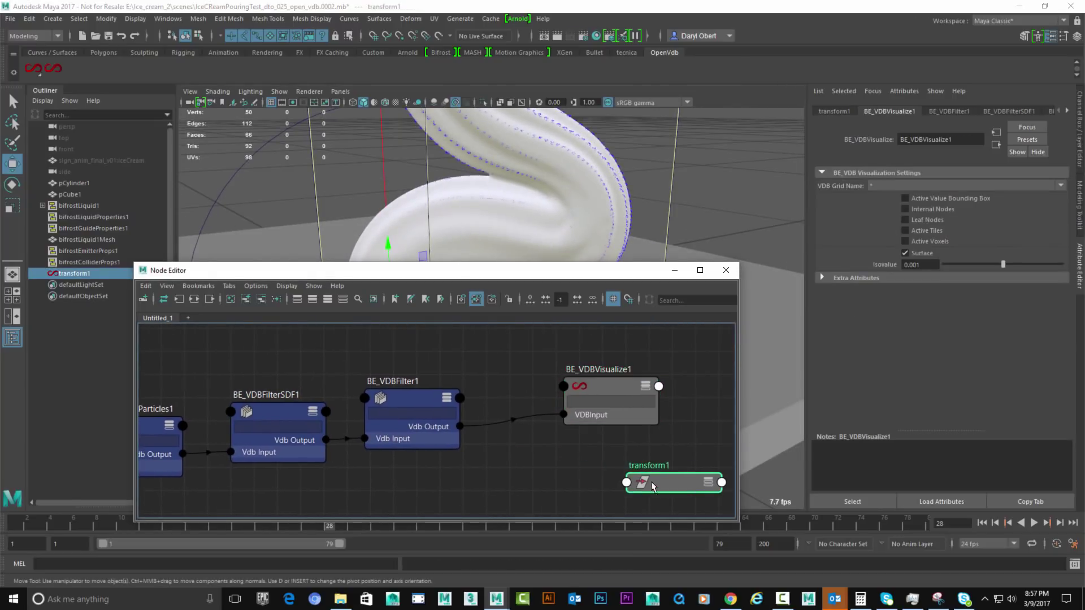
- Add a second BE_VDBFilterSDF node between BE_VDBFilter1 and BE_VDBVisualize1
{"action": "left_click", "coordinate": [496, 401]}
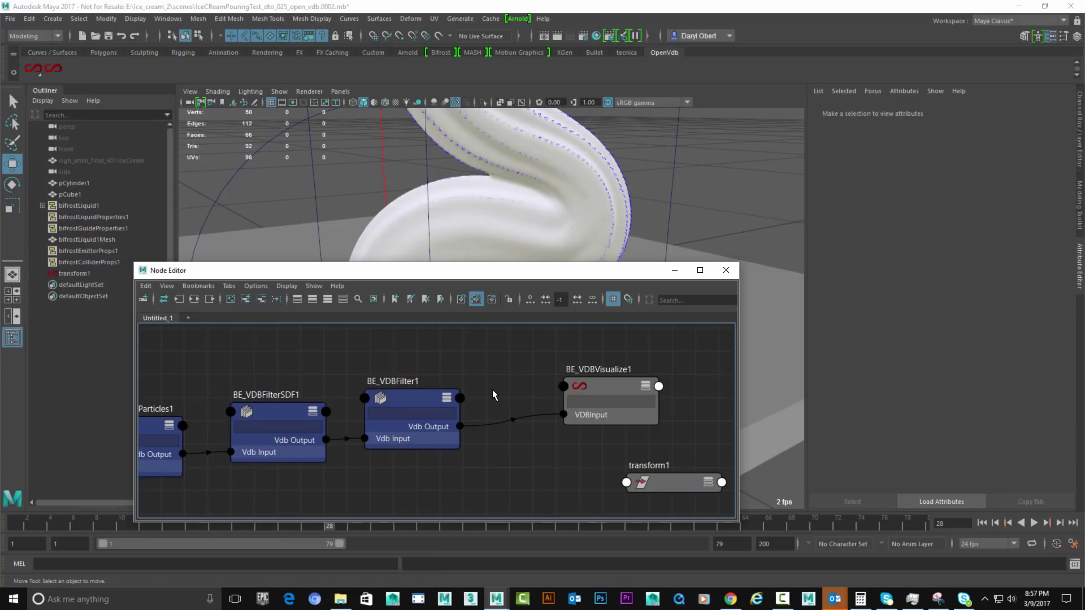
{"action": "key", "text": "Tab"}
{"action": "type", "text": "fil"}
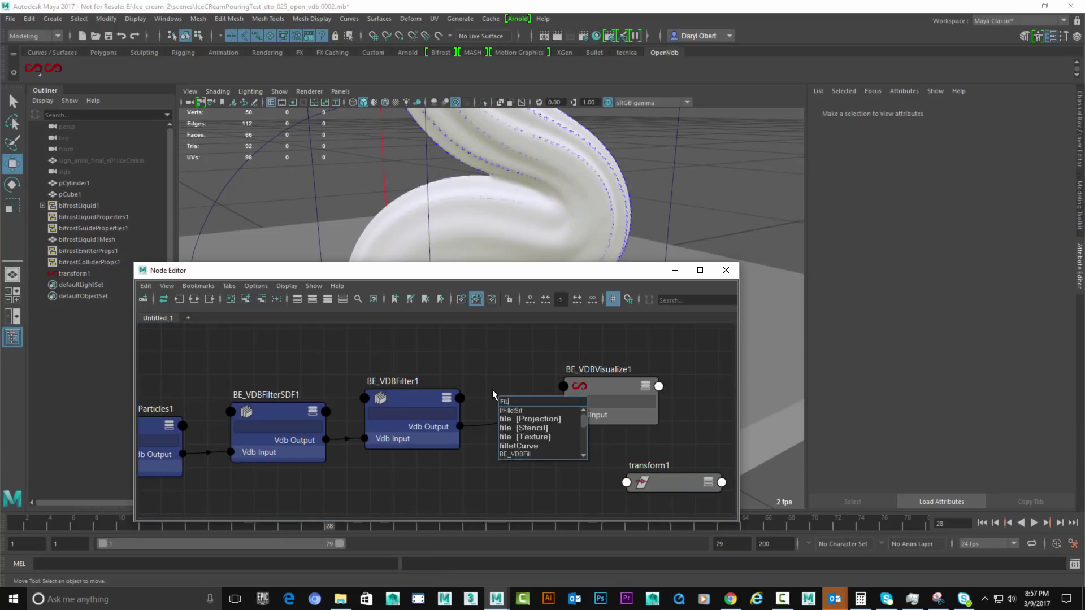
{"action": "key", "text": "BackSpace"}
{"action": "key", "text": "BackSpace"}
{"action": "key", "text": "BackSpace"}
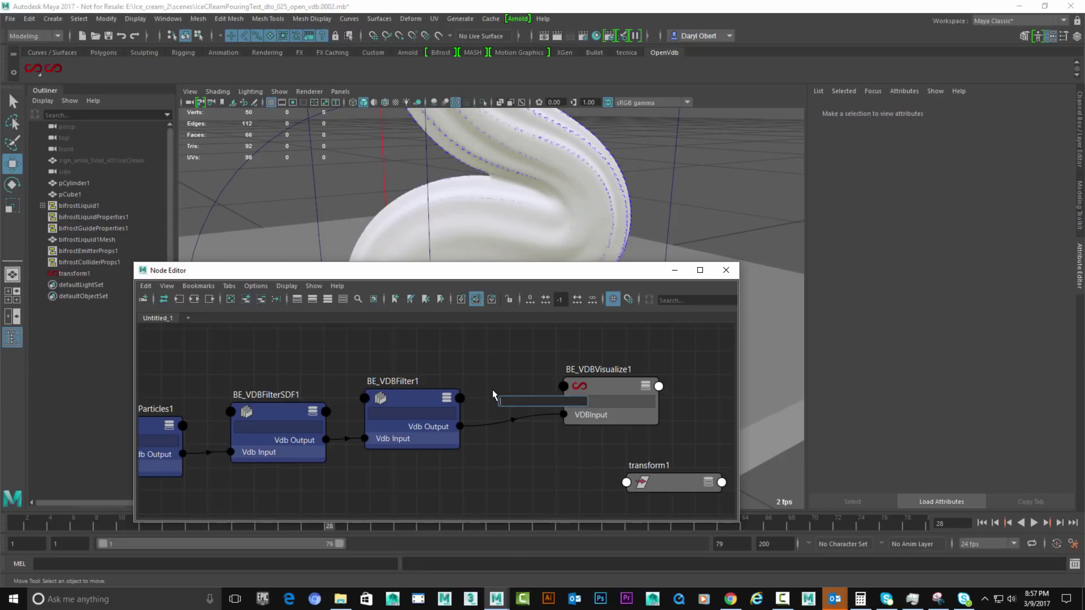
{"action": "type", "text": "BE_VDBFilter"}
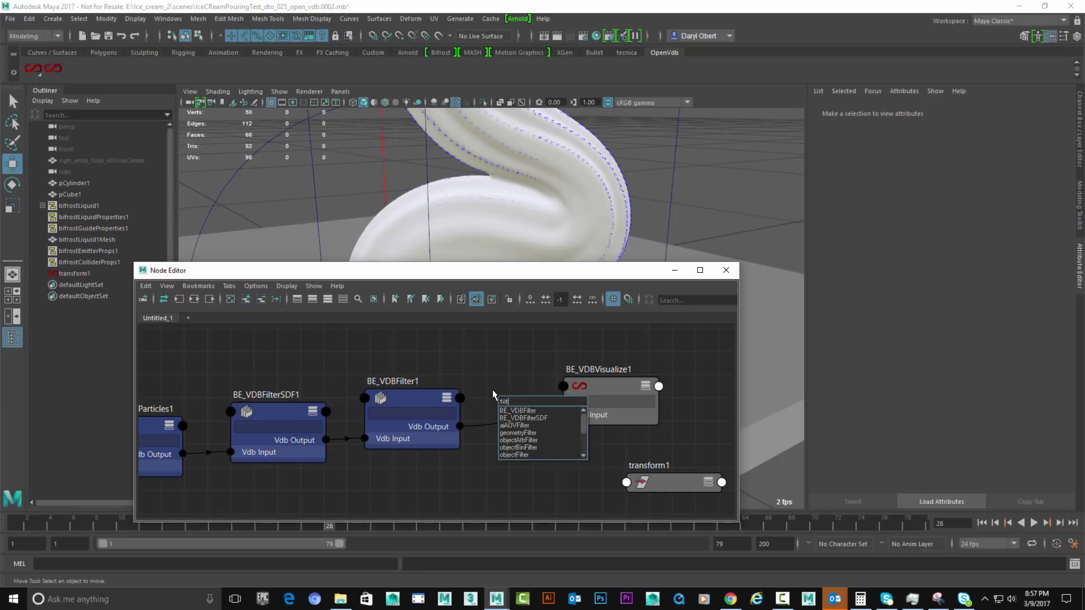
{"action": "key", "text": "Down"}
{"action": "key", "text": "Return"}
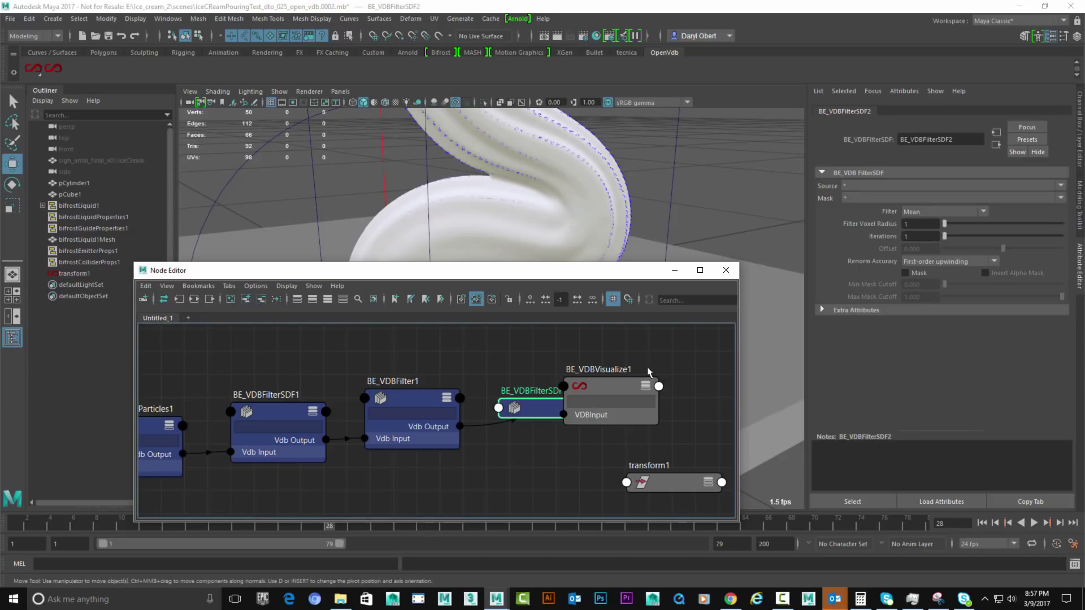
- Space out BE_VDBVisualize1 and BE_VDBFilterSDF2, and connect the VdbOutput of BE_VDBFilter1 to the VdbInput of BE_VDBFilterSDF2
{"action": "left_click_drag", "start_coordinate": [614, 389], "coordinate": [690, 403]}
{"action": "left_click_drag", "start_coordinate": [534, 409], "coordinate": [539, 378]}
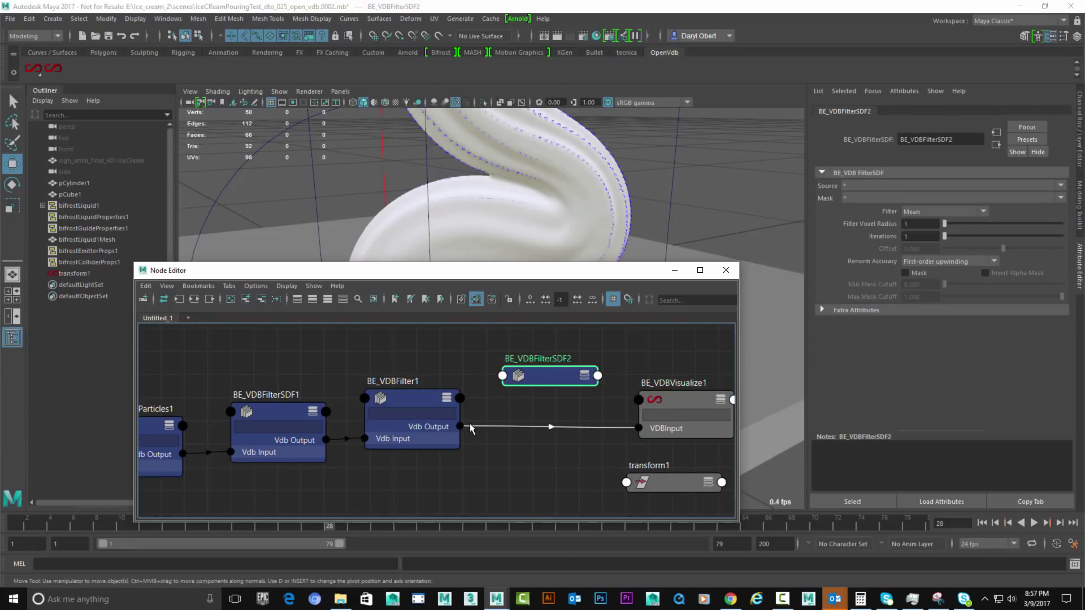
{"action": "left_click_drag", "start_coordinate": [461, 426], "coordinate": [501, 377]}
{"action": "left_click", "coordinate": [523, 386]}
{"action": "left_click", "coordinate": [652, 298]}
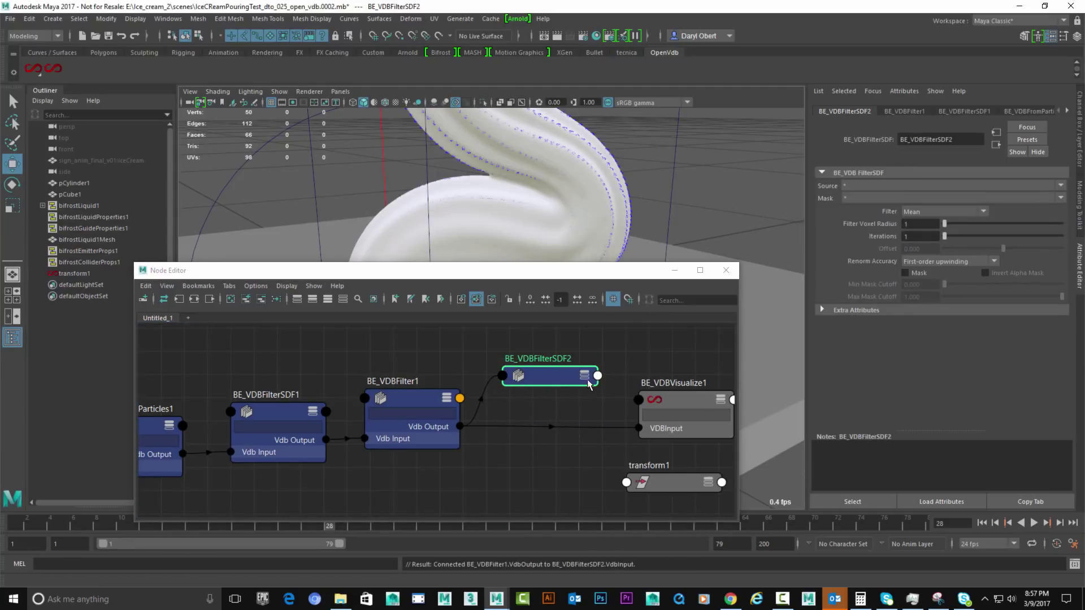
- Connect the VdbOutput of BE_VDBFilterSDF2 to the VDBInput of BE_VDBVisualize1 and inspect the surface up close
{"action": "left_click_drag", "start_coordinate": [599, 382], "coordinate": [638, 428]}
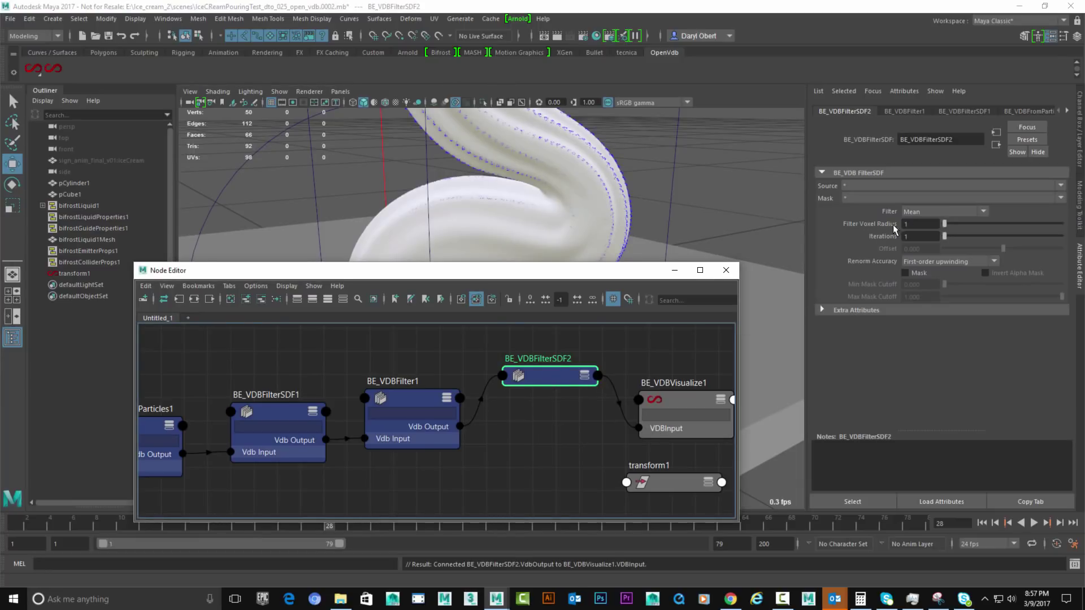
{"action": "left_click_drag", "start_coordinate": [614, 173], "coordinate": [641, 210], "text": "alt"}
{"action": "mouse_move", "coordinate": [540, 217]}
{"action": "left_mouse_down", "text": "alt"}
{"action": "mouse_move", "coordinate": [548, 247]}
{"action": "mouse_move", "coordinate": [572, 237]}
{"action": "mouse_move", "coordinate": [545, 211]}
{"action": "mouse_move", "coordinate": [635, 223]}
{"action": "mouse_move", "coordinate": [529, 213]}
{"action": "left_mouse_up", "text": "alt"}
{"action": "right_click_drag", "start_coordinate": [529, 213], "coordinate": [558, 261], "text": "alt"}
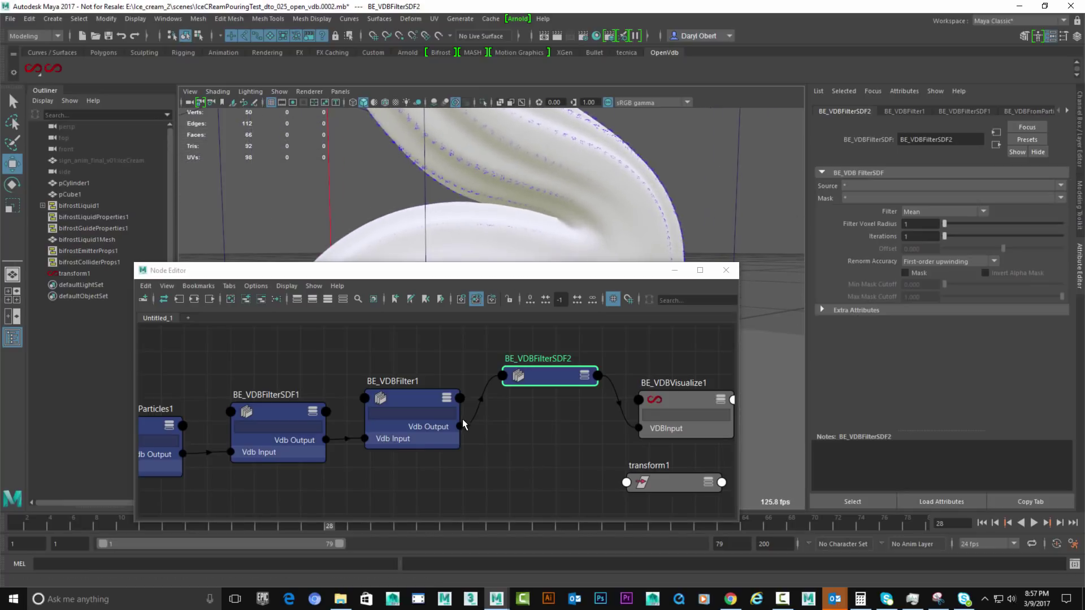
- Compare the surface by feeding BE_VDBVisualize1 directly from BE_VDBFilter1 and again from BE_VDBFilterSDF2
{"action": "left_click_drag", "start_coordinate": [461, 426], "coordinate": [646, 429]}
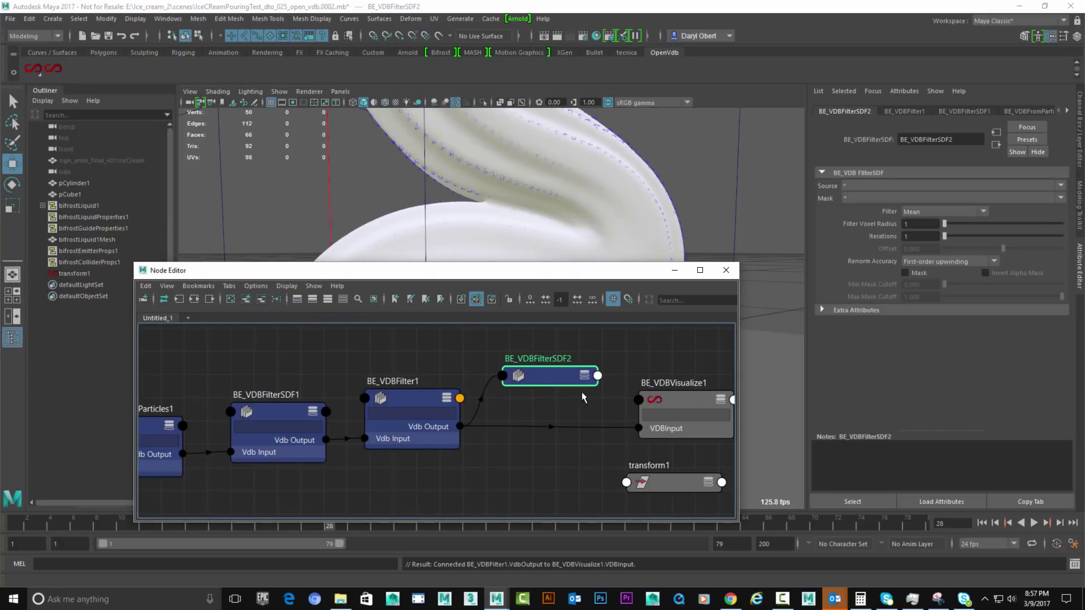
{"action": "left_click_drag", "start_coordinate": [598, 375], "coordinate": [639, 428]}
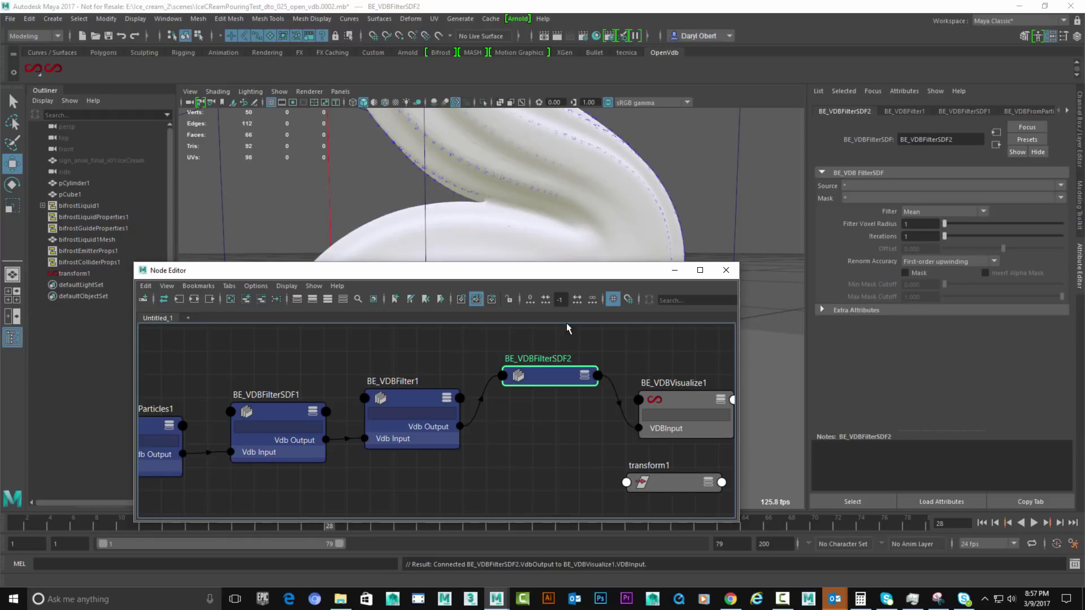
{"action": "left_click_drag", "start_coordinate": [597, 213], "coordinate": [605, 219], "text": "alt"}
{"action": "scroll", "coordinate": [605, 219], "scroll_direction": "down", "scroll_amount": 5}
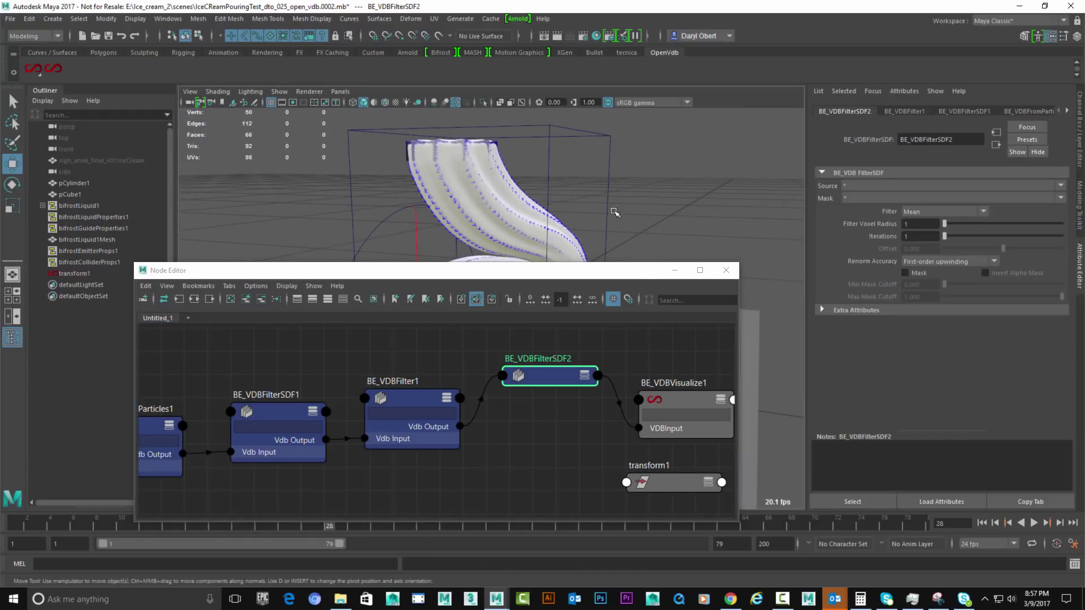
{"action": "left_click", "coordinate": [669, 193]}
{"action": "left_click_drag", "start_coordinate": [668, 192], "coordinate": [535, 158], "text": "alt"}
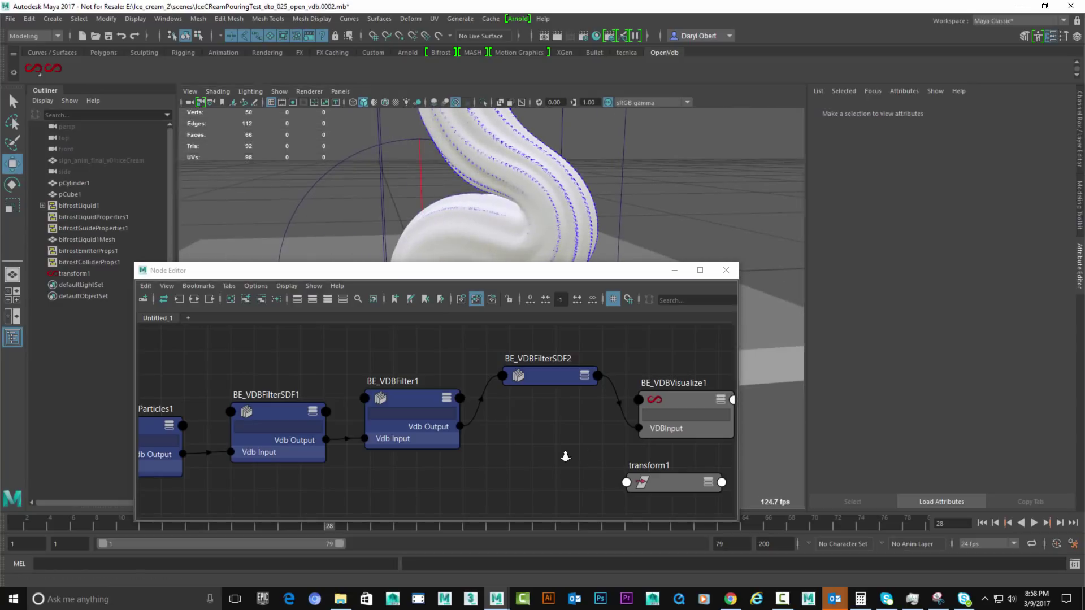
- Add a BE_VDBConvertVDB node to the network and place it above BE_VDBVisualize1
{"action": "scroll", "coordinate": [557, 455], "scroll_direction": "down", "scroll_amount": 1}
{"action": "left_click_drag", "start_coordinate": [656, 418], "coordinate": [671, 380]}
{"action": "right_click_drag", "start_coordinate": [604, 448], "coordinate": [523, 438], "text": "alt"}
{"action": "left_click", "coordinate": [525, 435]}
{"action": "left_click", "coordinate": [484, 377]}
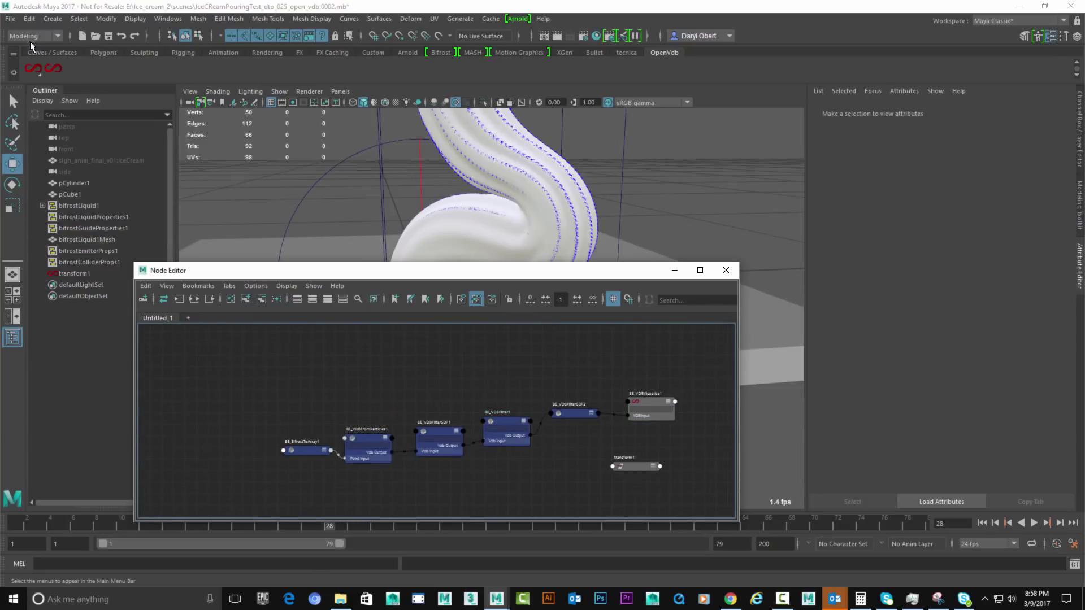
{"action": "left_click", "coordinate": [48, 68]}
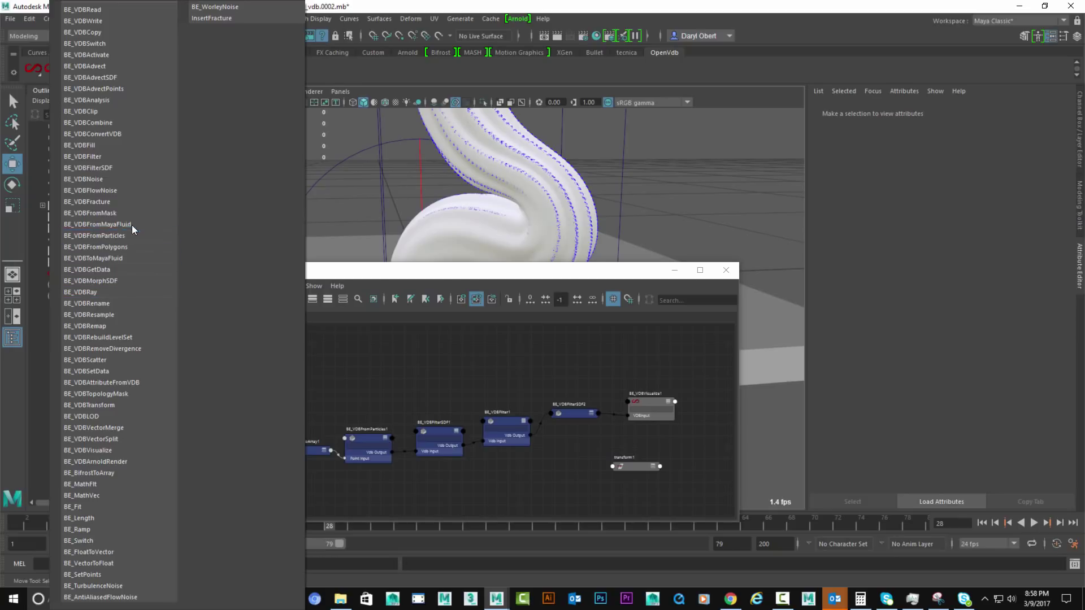
{"action": "left_click", "coordinate": [102, 134]}
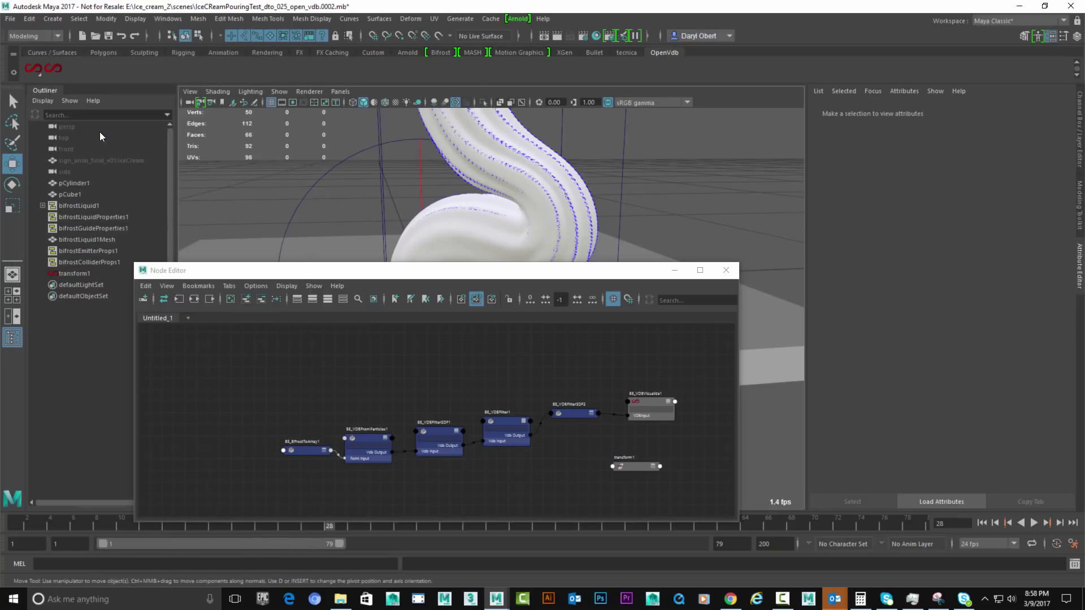
{"action": "left_click_drag", "start_coordinate": [422, 351], "coordinate": [646, 359]}
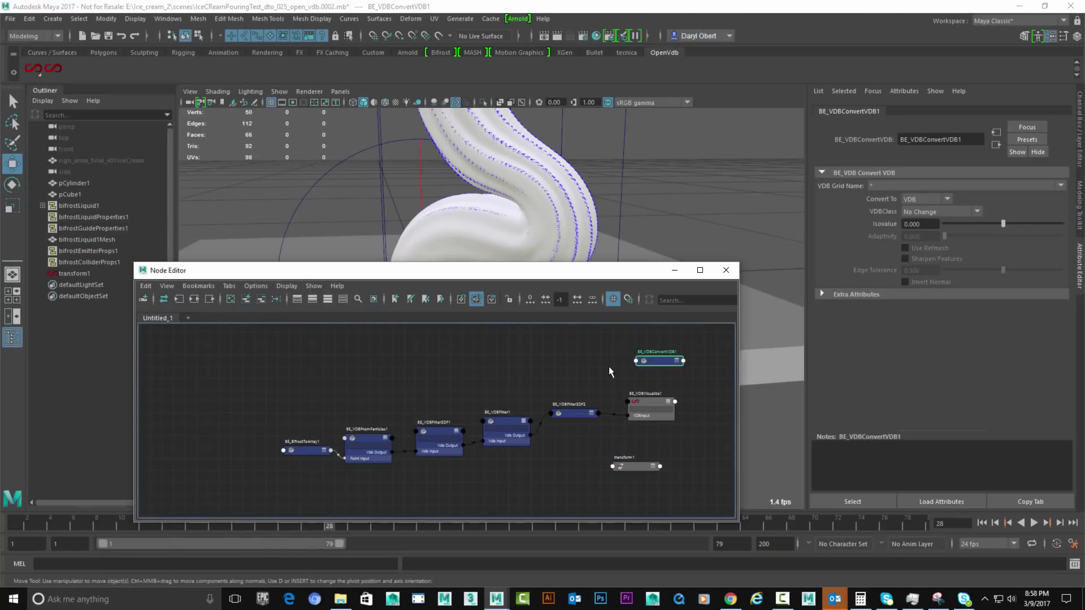
- Move BE_VDBVisualize1 further along and connect the VdbOutput of BE_VDBFilterSDF2 to the vdbInput of BE_VDBConvertVDB1
{"action": "middle_click_drag", "start_coordinate": [606, 366], "coordinate": [374, 369], "text": "alt"}
{"action": "scroll", "coordinate": [374, 367], "scroll_direction": "up", "scroll_amount": 3}
{"action": "left_click_drag", "start_coordinate": [458, 425], "coordinate": [553, 431]}
{"action": "middle_click_drag", "start_coordinate": [417, 367], "coordinate": [425, 377], "text": "alt"}
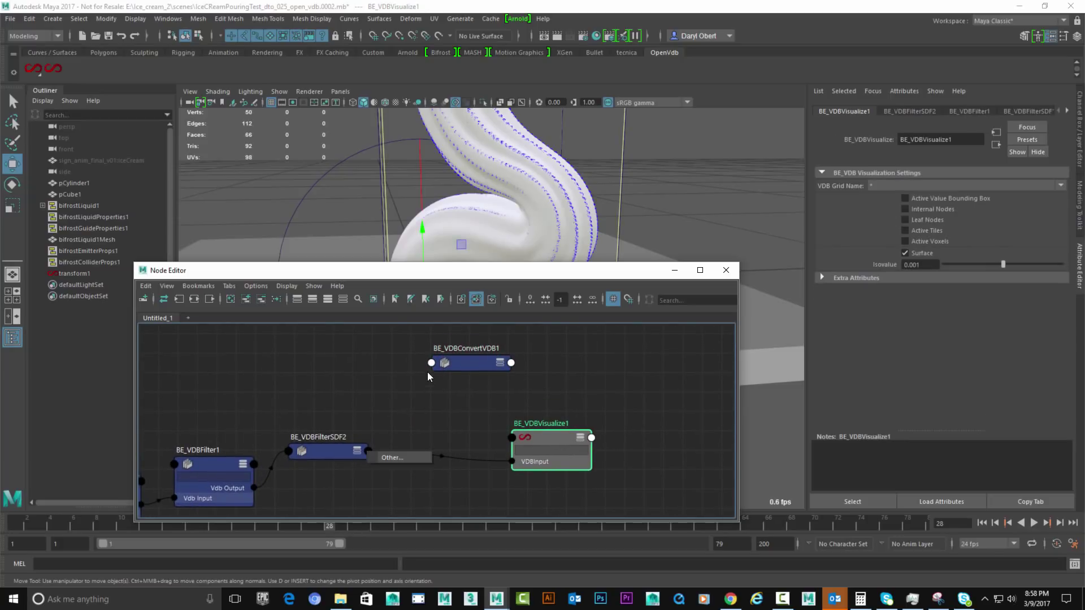
{"action": "left_click_drag", "start_coordinate": [368, 449], "coordinate": [453, 364]}
{"action": "left_click", "coordinate": [354, 442]}
{"action": "left_click", "coordinate": [655, 242]}
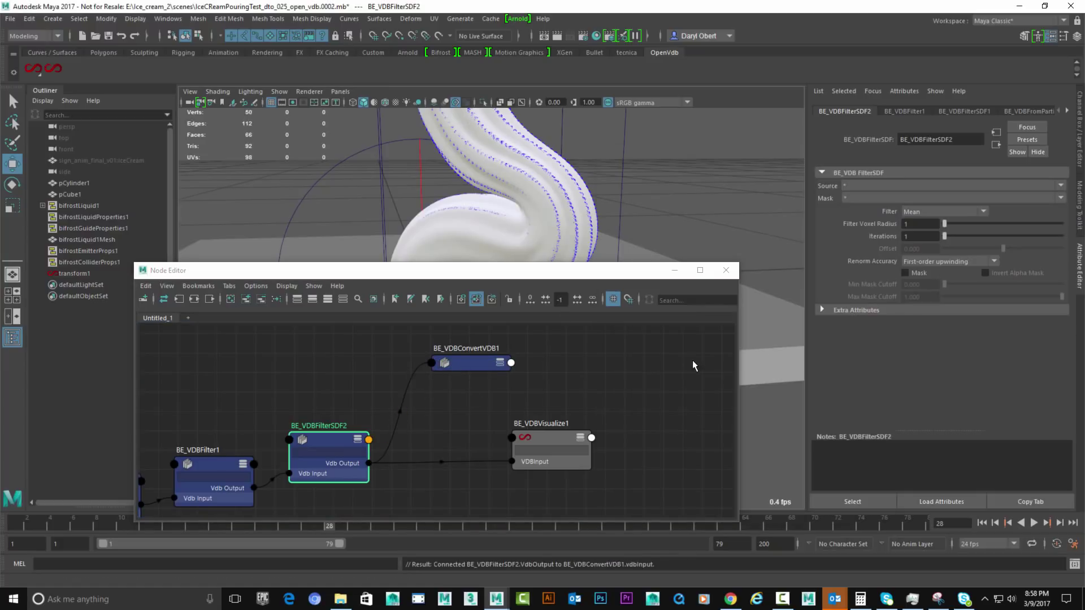
- Set the Convert To option of BE_VDBConvertVDB1 to Polygons
{"action": "left_click", "coordinate": [478, 362]}
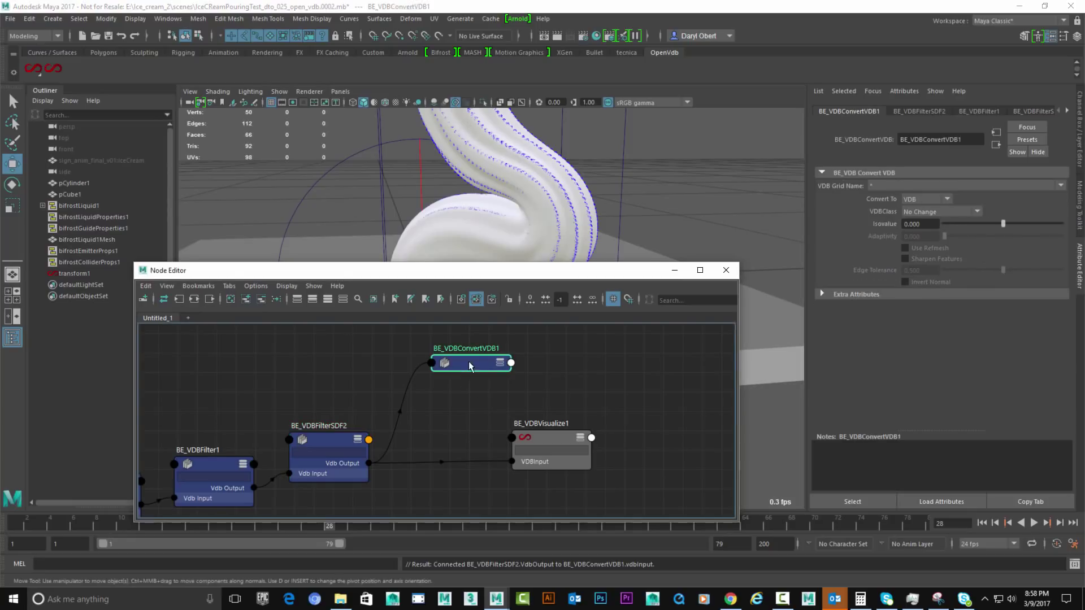
{"action": "left_click", "coordinate": [917, 200]}
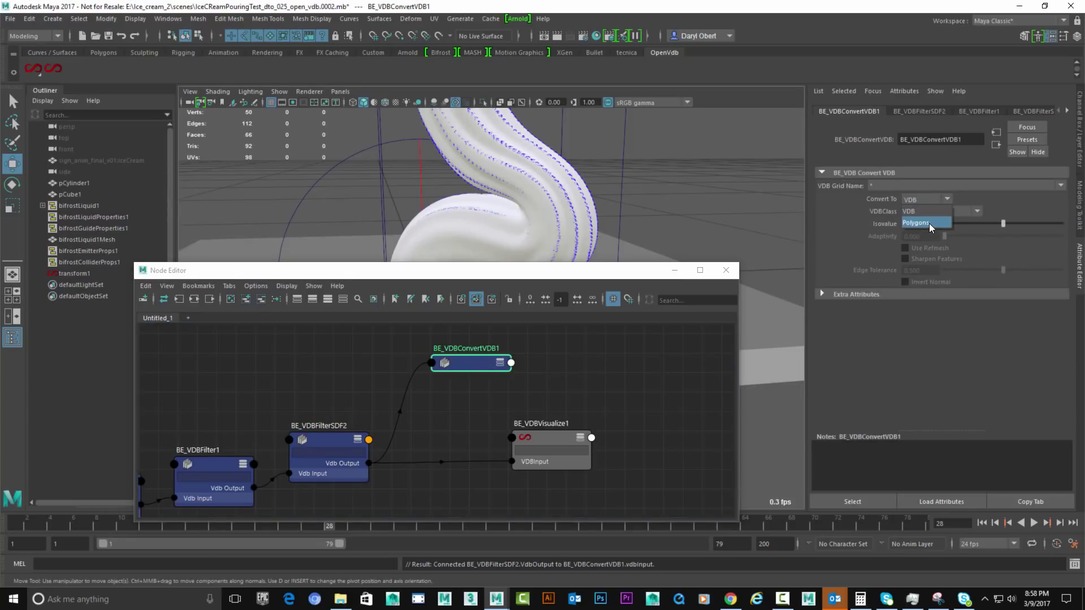
{"action": "left_click", "coordinate": [922, 224]}
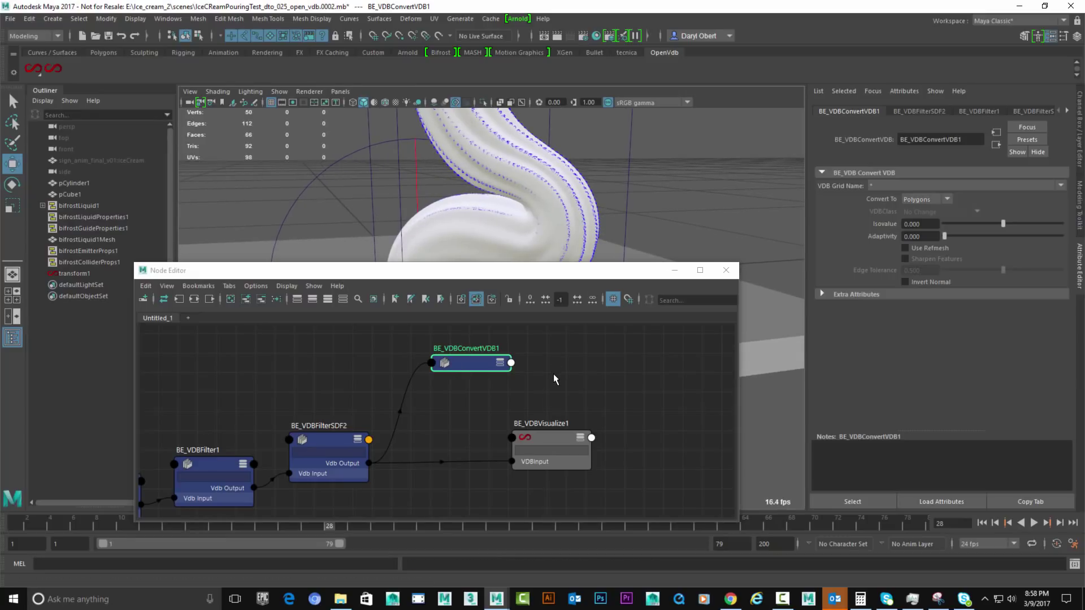
- Create a mesh node in the network and place its shape node beside BE_VDBConvertVDB1
{"action": "key", "text": "Tab"}
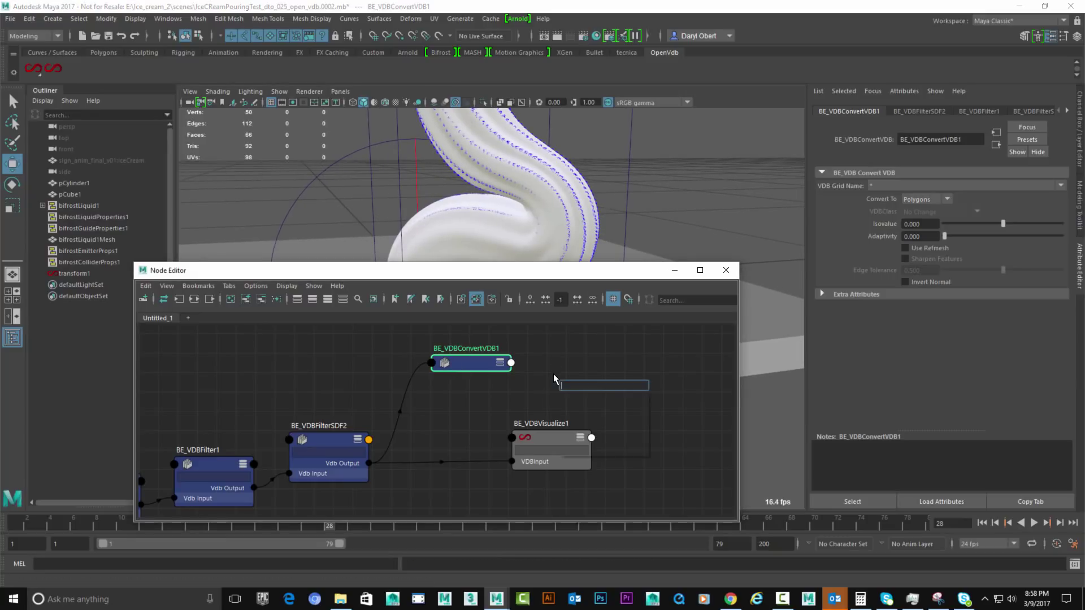
{"action": "type", "text": "m"}
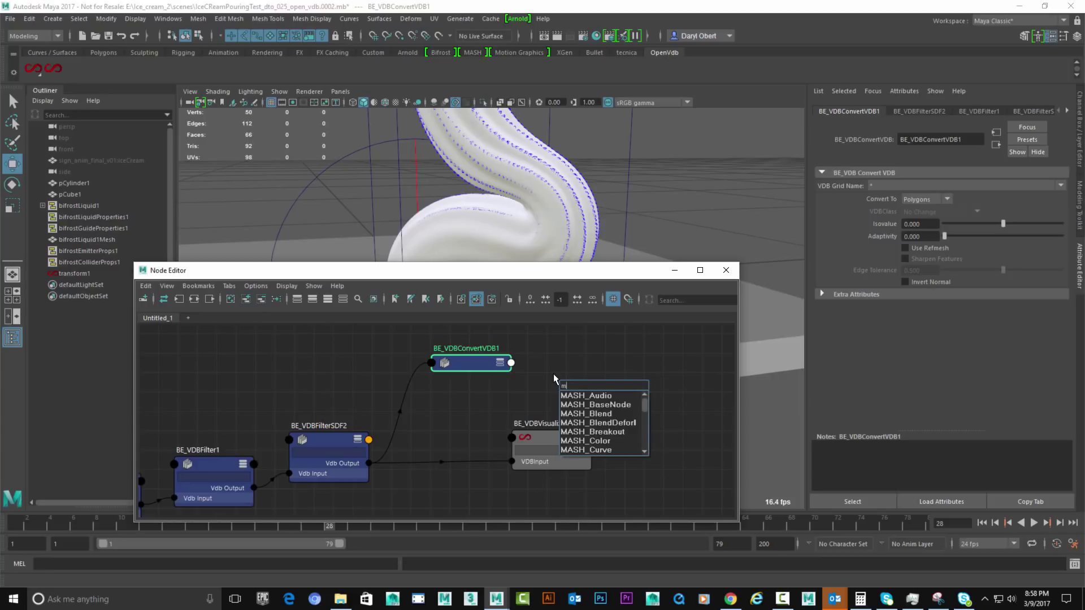
{"action": "type", "text": "esh"}
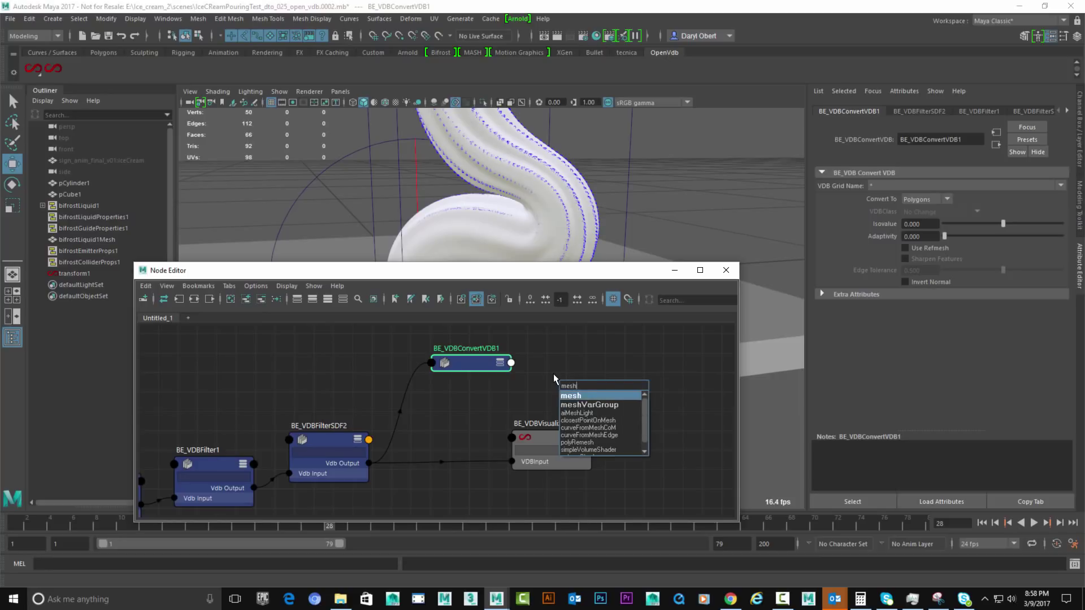
{"action": "key", "text": "Return"}
{"action": "left_click", "coordinate": [591, 367]}
{"action": "left_click_drag", "start_coordinate": [586, 388], "coordinate": [573, 352]}
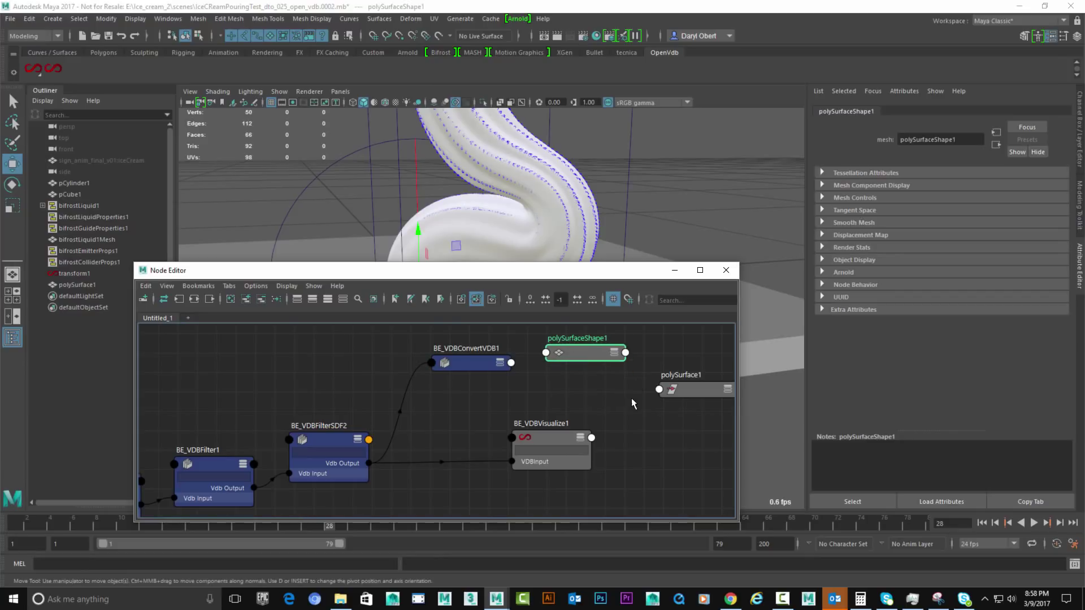
- Connect Mesh Output[0] of BE_VDBConvertVDB1 to the In Mesh input of polySurfaceShape1
{"action": "left_click", "coordinate": [511, 363]}
{"action": "mouse_move", "coordinate": [526, 381]}
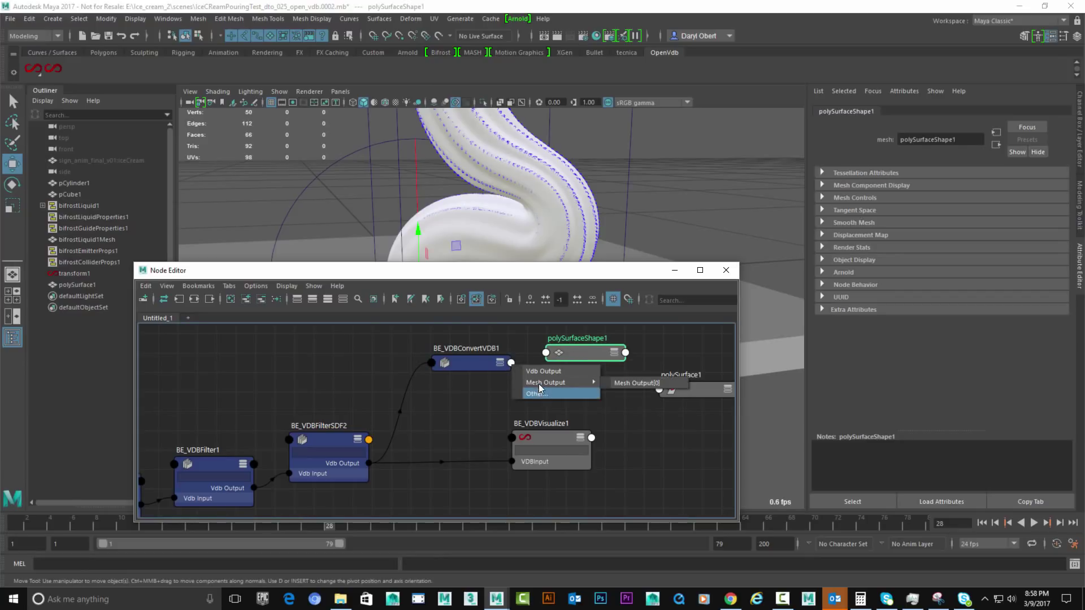
{"action": "left_click", "coordinate": [633, 382]}
{"action": "left_click_drag", "start_coordinate": [511, 362], "coordinate": [545, 353]}
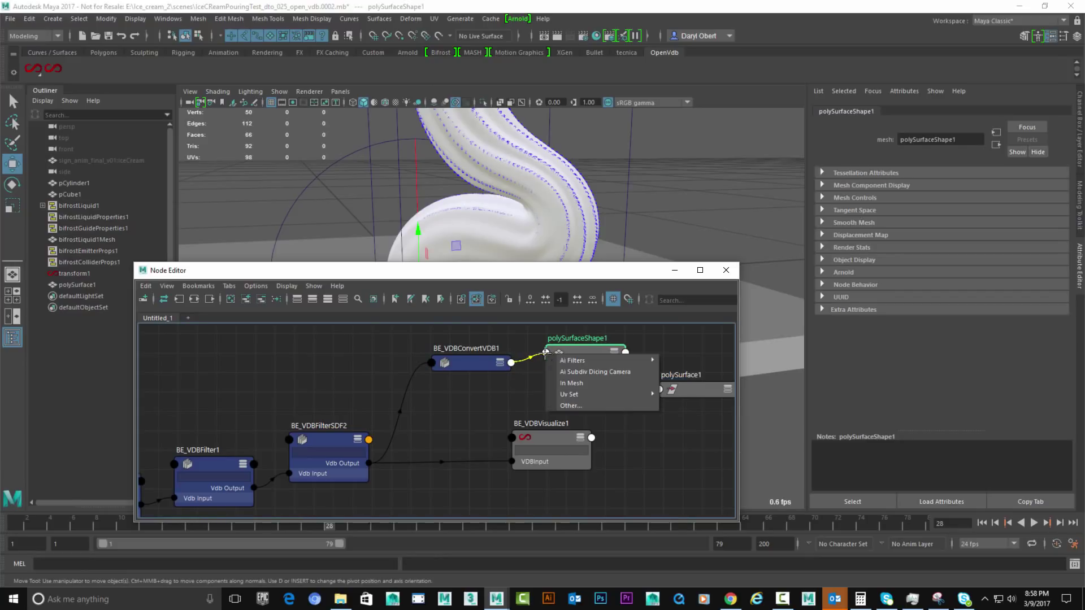
{"action": "left_click", "coordinate": [574, 382]}
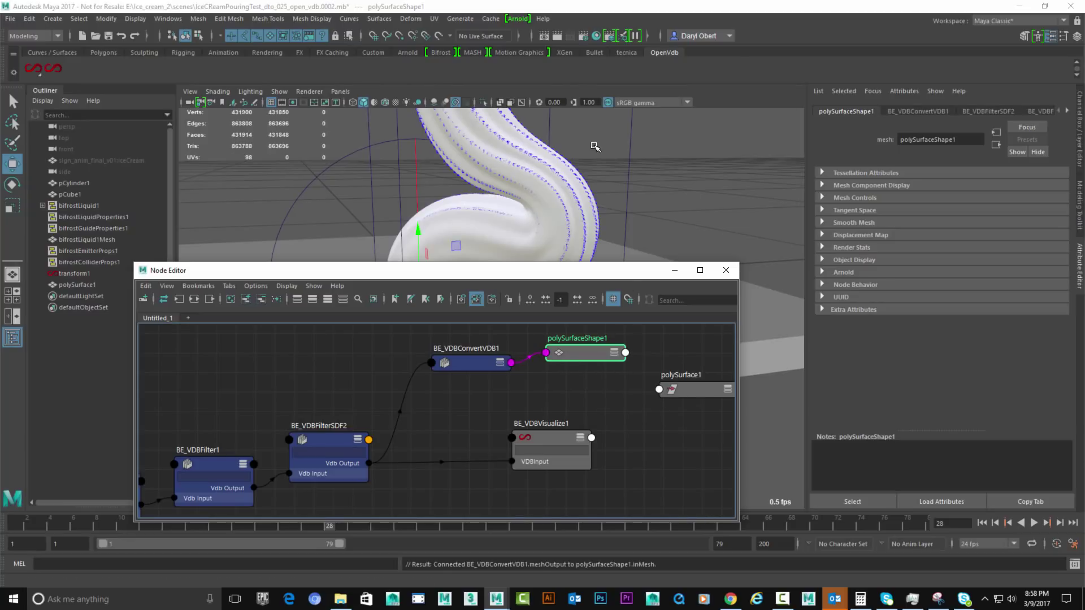
- Turn off the Surface display in the visualization settings of BE_VDBVisualize1
{"action": "left_click_drag", "start_coordinate": [567, 165], "coordinate": [584, 165], "text": "alt"}
{"action": "left_click", "coordinate": [661, 162]}
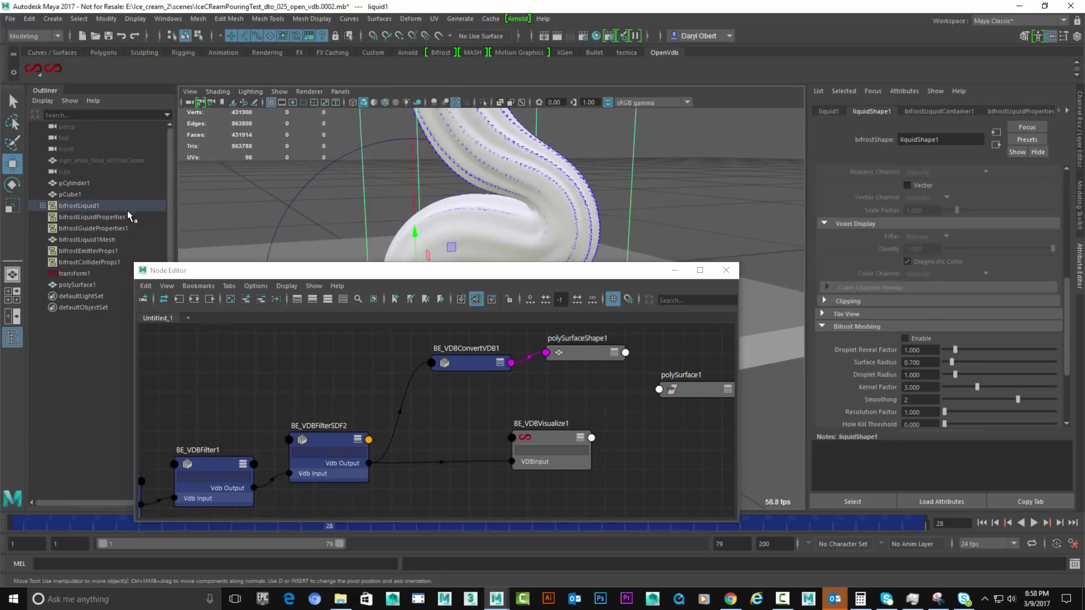
{"action": "left_click", "coordinate": [83, 272]}
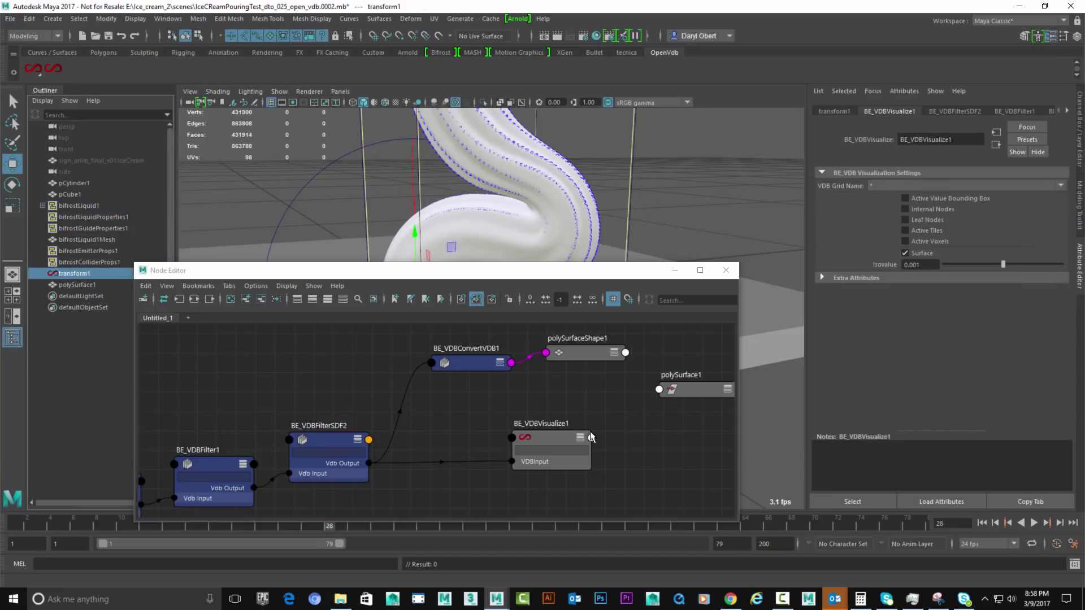
{"action": "left_click", "coordinate": [904, 253]}
{"action": "left_click_drag", "start_coordinate": [481, 147], "coordinate": [549, 159], "text": "alt"}
{"action": "left_click", "coordinate": [629, 153]}
- Assign a new Lambert material to the converted mesh polySurface1
{"action": "left_click", "coordinate": [546, 158]}
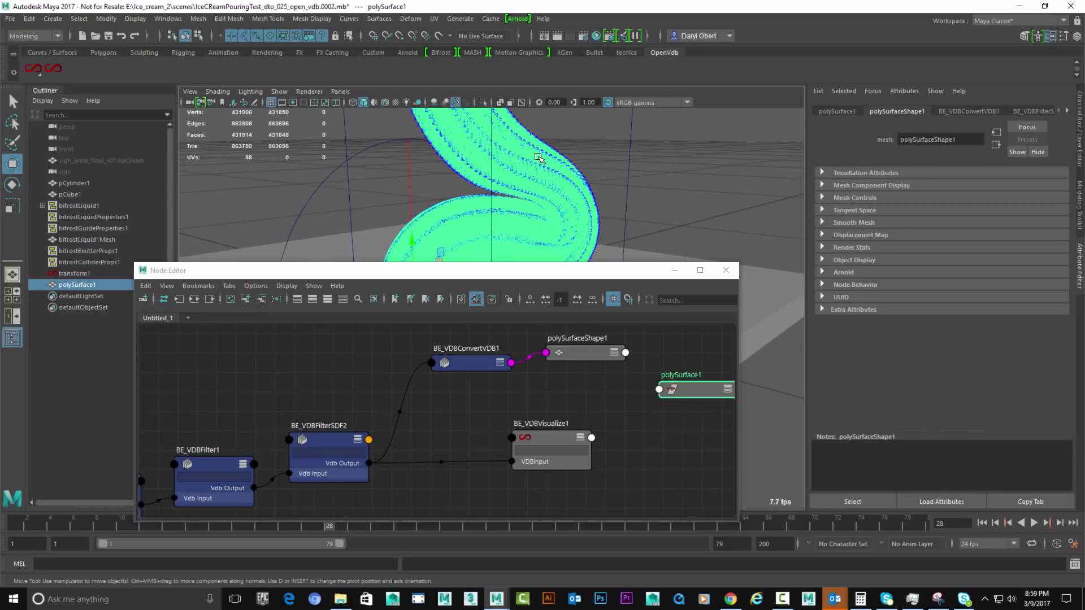
{"action": "right_click_drag", "start_coordinate": [538, 157], "coordinate": [626, 468]}
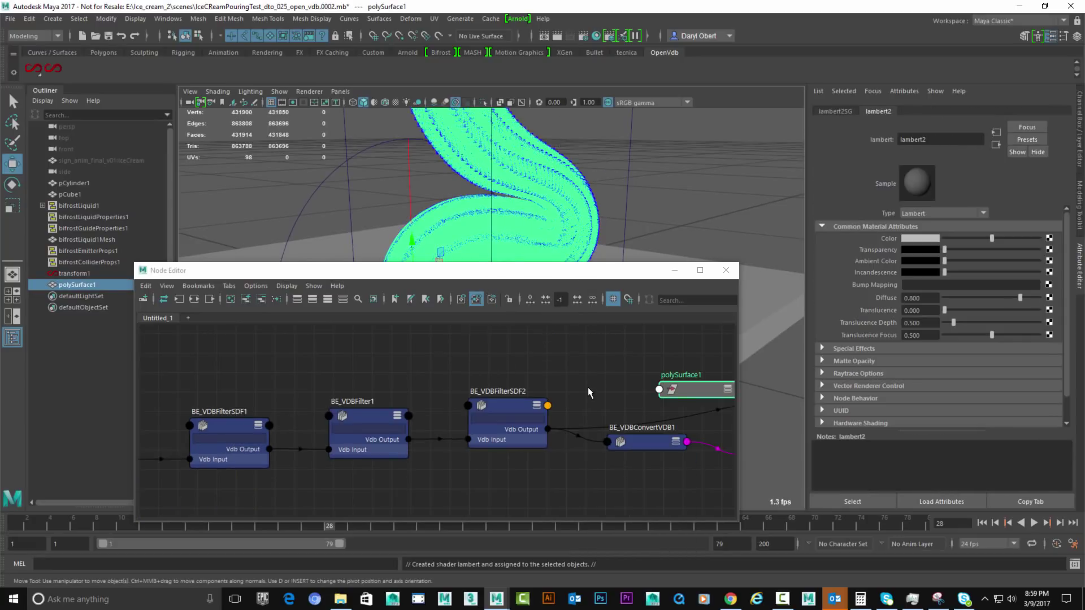
{"action": "left_click", "coordinate": [589, 383]}
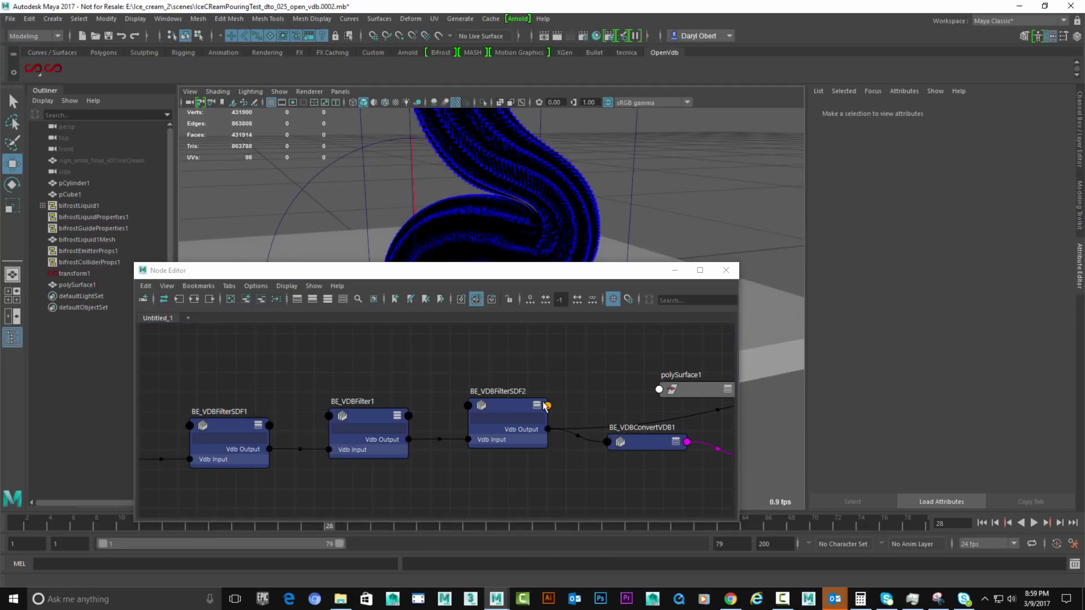
- Enable Invert Normal on BE_VDBConvertVDB1 and check the mesh shading from several angles
{"action": "left_click", "coordinate": [636, 444]}
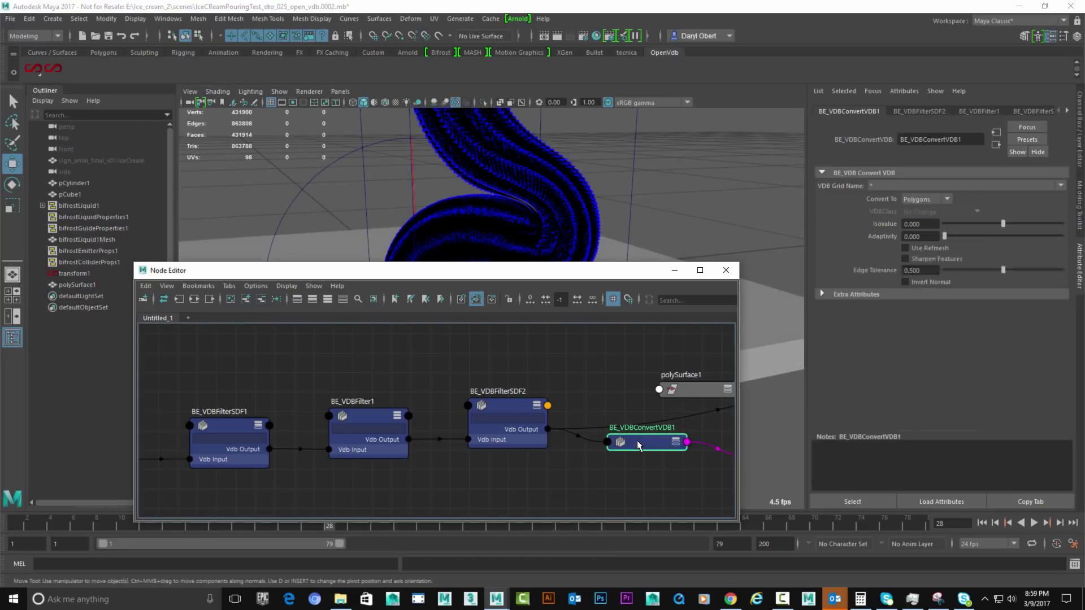
{"action": "left_click", "coordinate": [909, 282]}
{"action": "left_click_drag", "start_coordinate": [691, 189], "coordinate": [658, 179], "text": "alt"}
{"action": "left_click", "coordinate": [660, 181]}
{"action": "left_click_drag", "start_coordinate": [552, 213], "coordinate": [668, 208], "text": "alt"}
{"action": "left_click", "coordinate": [465, 204]}
{"action": "left_click_drag", "start_coordinate": [542, 195], "coordinate": [575, 195], "text": "alt"}
{"action": "left_click", "coordinate": [692, 192]}
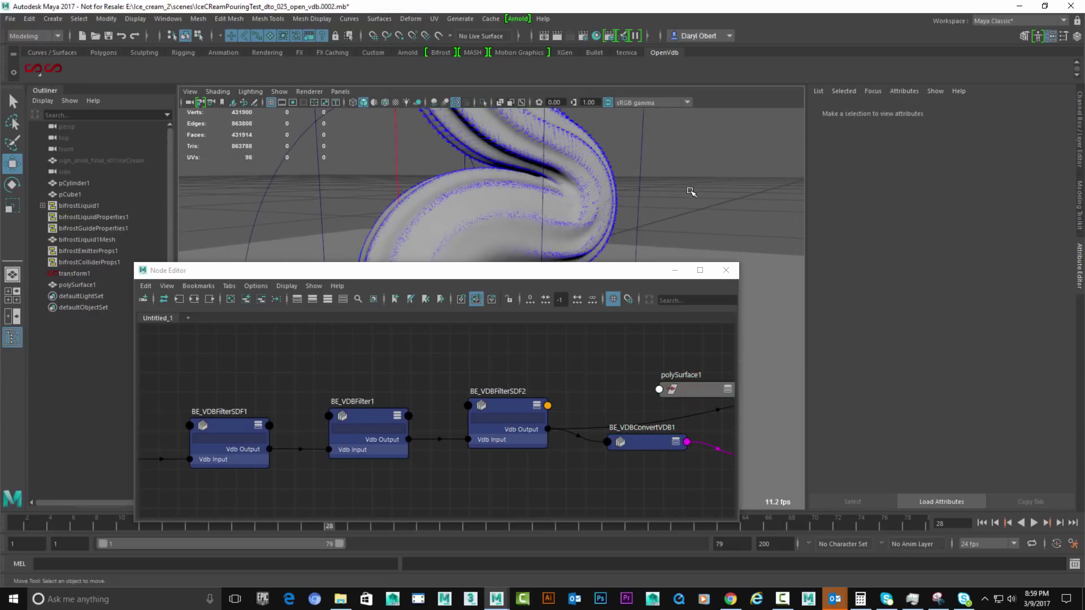
- Review the node chain from BE_BifrostToArray1 onward and close the Node Editor to free the viewport
{"action": "right_click_drag", "start_coordinate": [733, 199], "coordinate": [615, 196], "text": "alt"}
{"action": "left_click_drag", "start_coordinate": [615, 196], "coordinate": [590, 190], "text": "alt"}
{"action": "right_click_drag", "start_coordinate": [594, 383], "coordinate": [435, 362], "text": "alt"}
{"action": "middle_click_drag", "start_coordinate": [417, 356], "coordinate": [611, 315], "text": "alt"}
{"action": "left_click", "coordinate": [630, 231]}
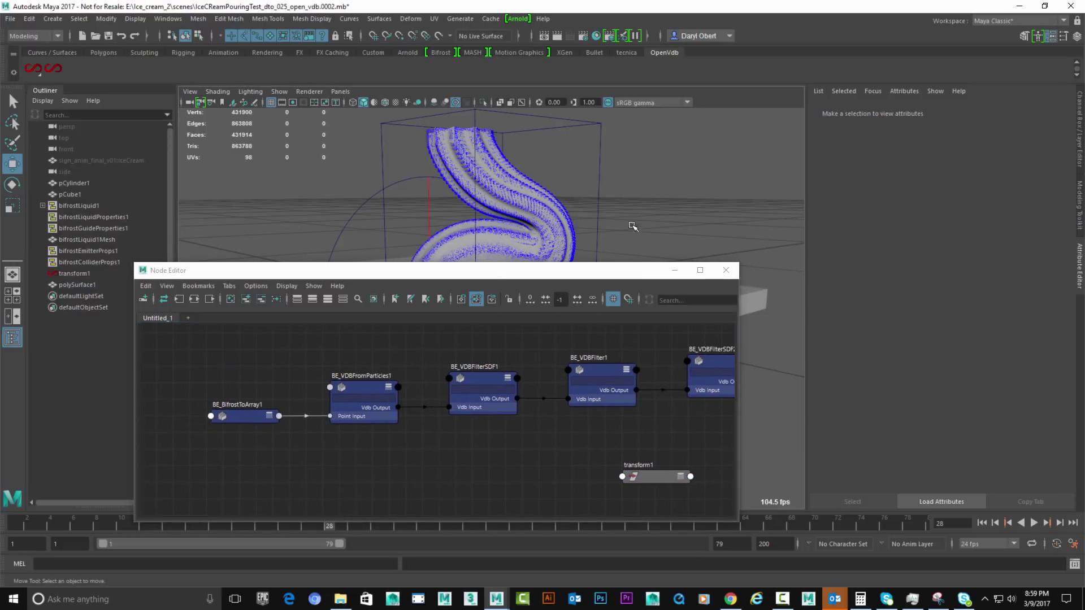
{"action": "left_click_drag", "start_coordinate": [607, 275], "coordinate": [497, 274]}
{"action": "left_click", "coordinate": [616, 270]}
- Examine the converted polygon mesh of the ice cream from several angles and distances
{"action": "right_click_drag", "start_coordinate": [505, 266], "coordinate": [593, 275], "text": "alt"}
{"action": "middle_click_drag", "start_coordinate": [492, 242], "coordinate": [477, 354], "text": "alt"}
{"action": "left_click_drag", "start_coordinate": [477, 353], "coordinate": [490, 352], "text": "alt"}
{"action": "right_click_drag", "start_coordinate": [490, 353], "coordinate": [442, 337], "text": "alt"}
{"action": "mouse_move", "coordinate": [442, 337]}
{"action": "left_mouse_down", "text": "alt"}
{"action": "mouse_move", "coordinate": [418, 339]}
{"action": "mouse_move", "coordinate": [472, 323]}
{"action": "mouse_move", "coordinate": [428, 337]}
{"action": "mouse_move", "coordinate": [464, 338]}
{"action": "left_mouse_up", "text": "alt"}
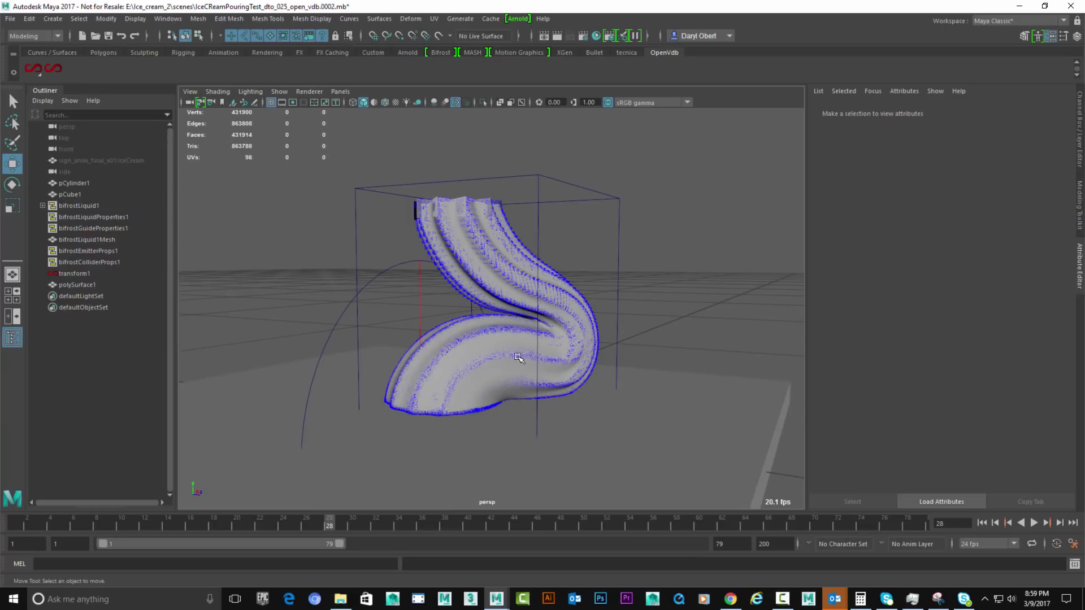
{"action": "left_click_drag", "start_coordinate": [602, 278], "coordinate": [548, 285], "text": "alt"}
{"action": "right_click_drag", "start_coordinate": [548, 285], "coordinate": [670, 286], "text": "alt"}
{"action": "left_click_drag", "start_coordinate": [600, 292], "coordinate": [605, 324], "text": "alt"}
{"action": "right_click_drag", "start_coordinate": [649, 325], "coordinate": [595, 324], "text": "alt"}
{"action": "left_click_drag", "start_coordinate": [580, 316], "coordinate": [514, 334], "text": "alt"}
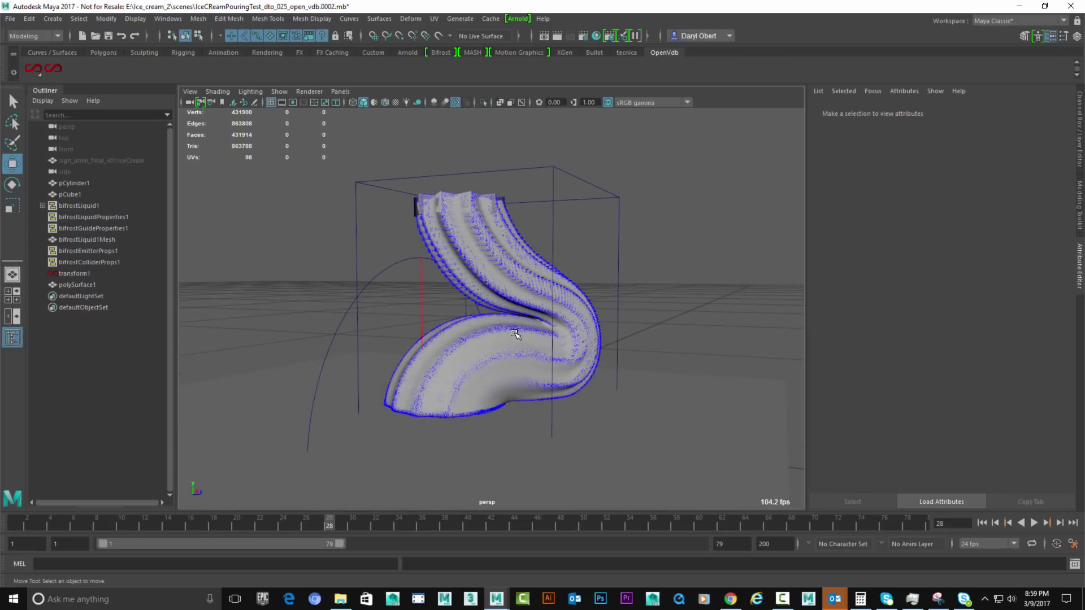